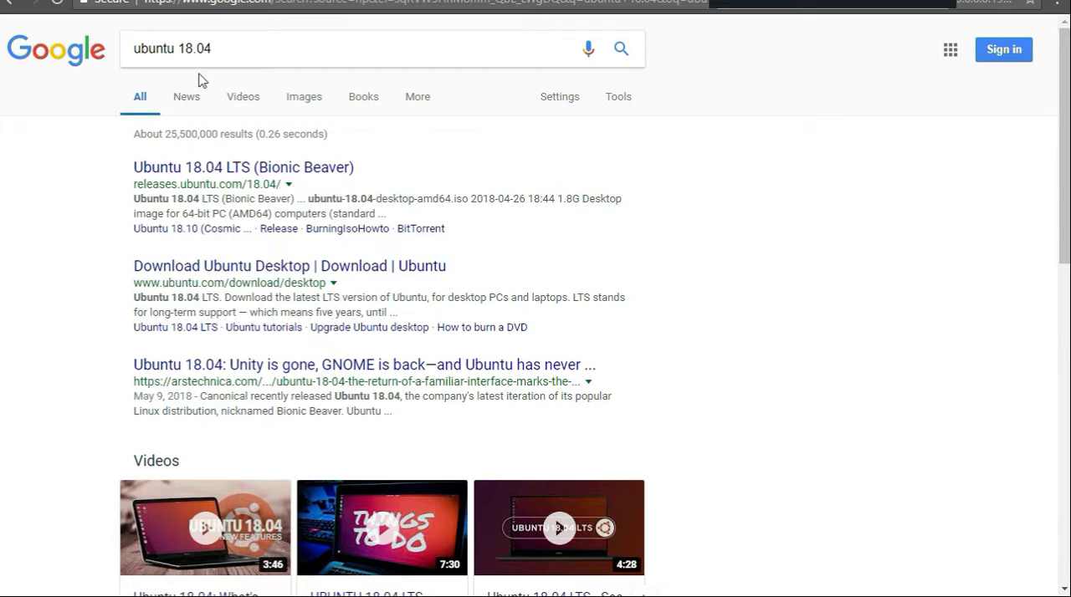
# Step: Change the Google search to "ubuntu" and open the official ubuntu.com website from the results
pyautogui.doubleClick(197, 47)
pyautogui.press('BackSpace')
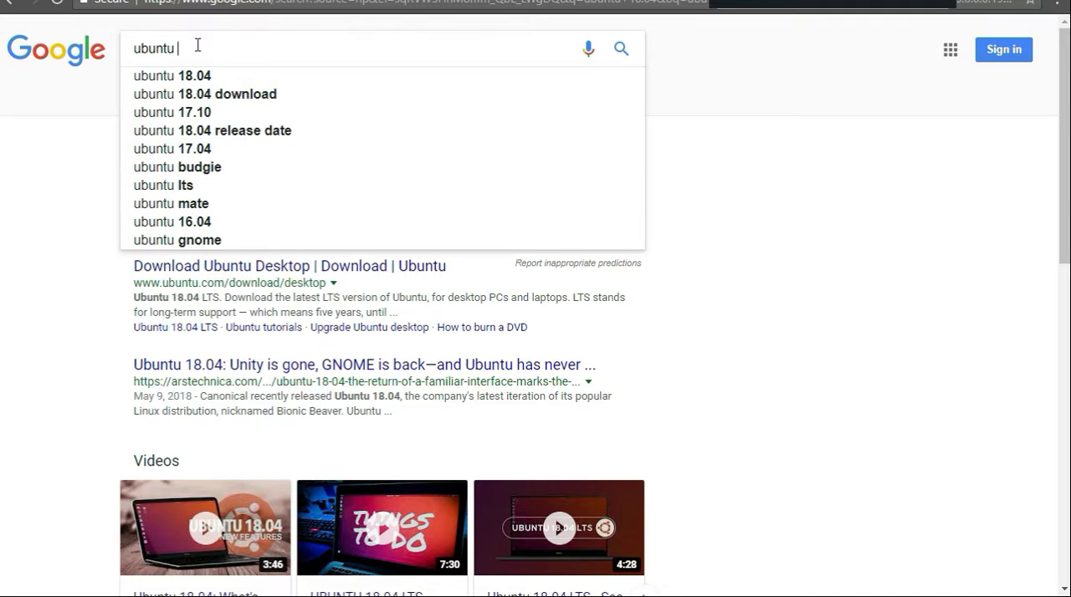
pyautogui.press('BackSpace')
pyautogui.press('Return')
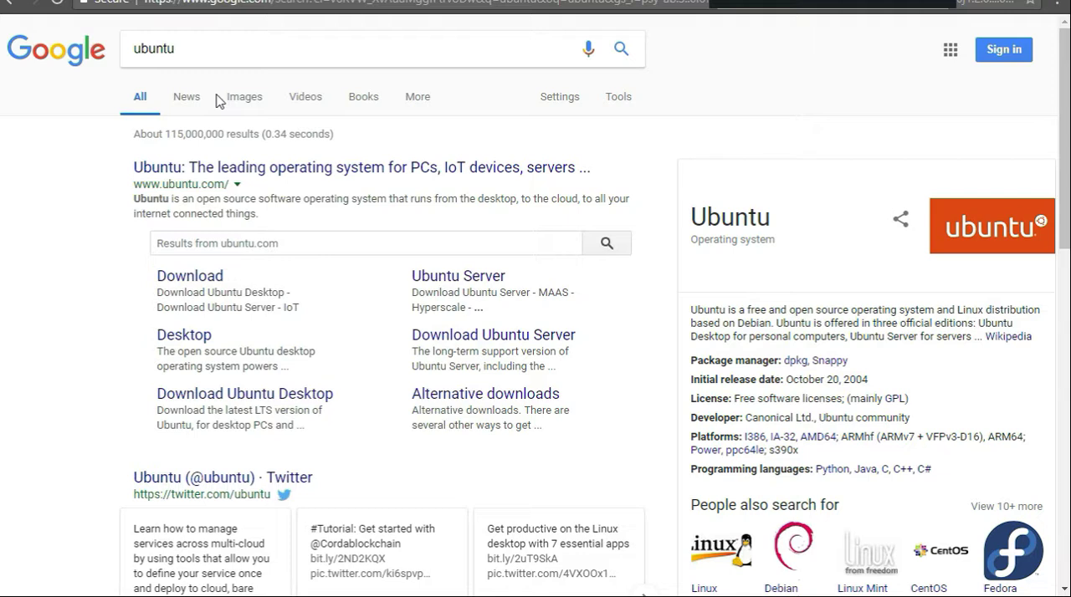
pyautogui.click(272, 172)
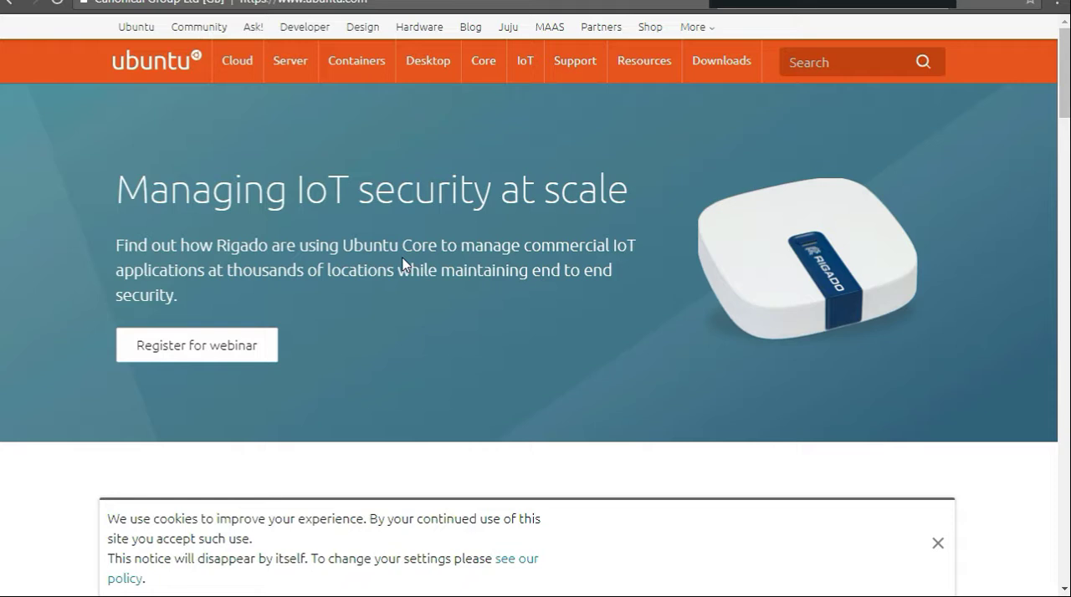
# Step: Go to the Ubuntu Desktop download page and start downloading Ubuntu 18.04 LTS
pyautogui.scroll(-2, 273, 289)
pyautogui.scroll(2, 273, 290)
pyautogui.moveTo(443, 67)
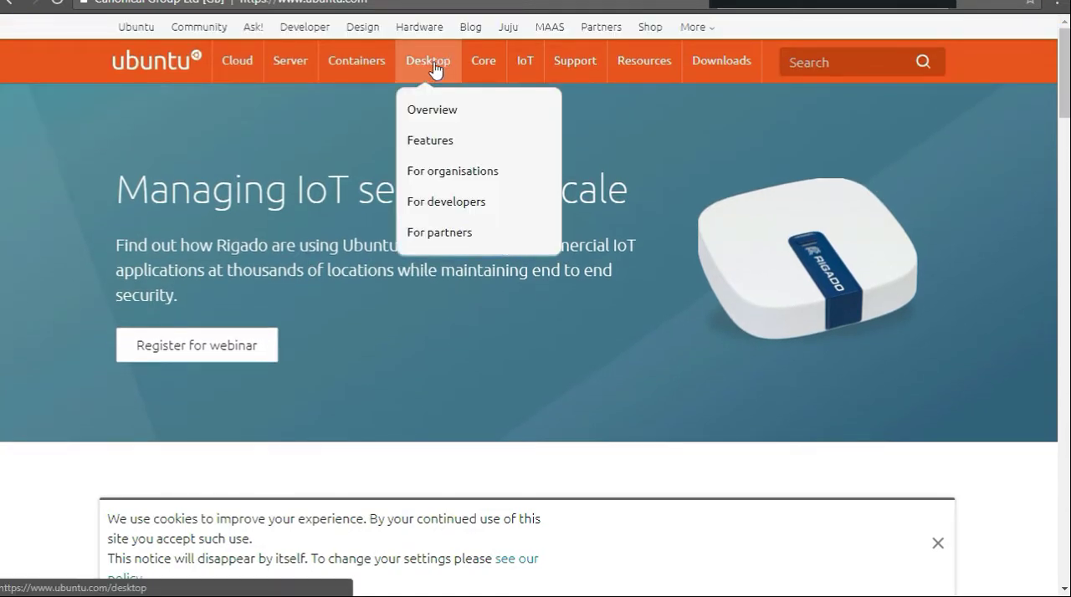
pyautogui.moveTo(339, 72)
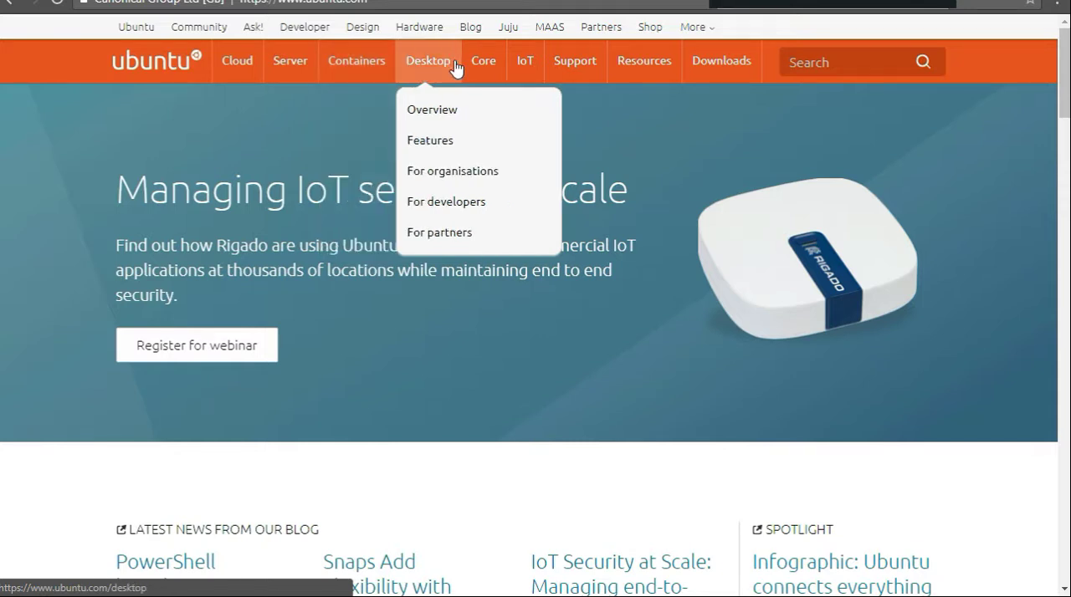
pyautogui.moveTo(698, 78)
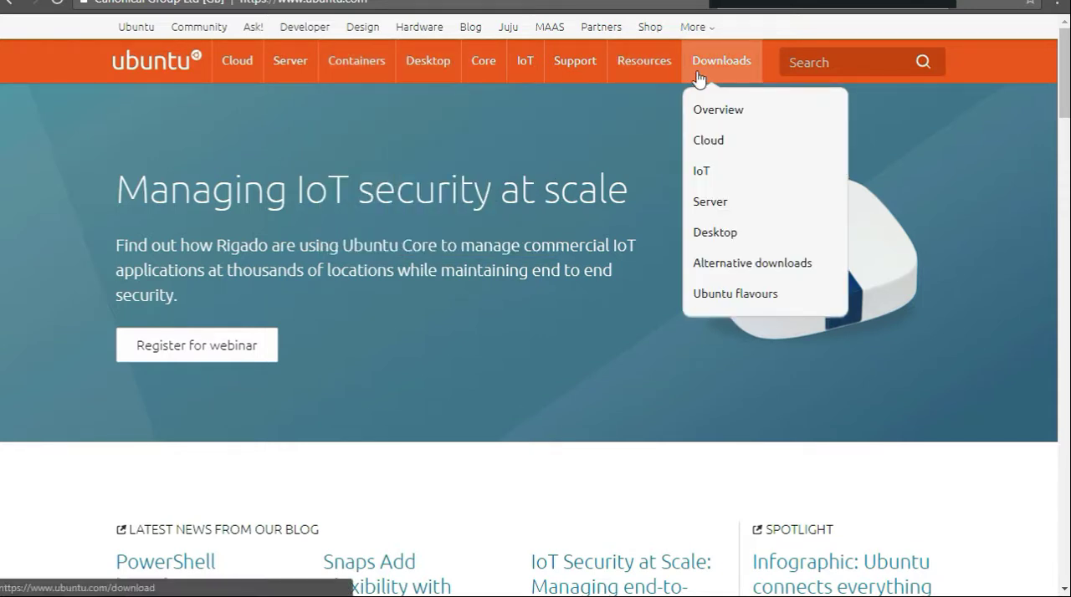
pyautogui.click(716, 237)
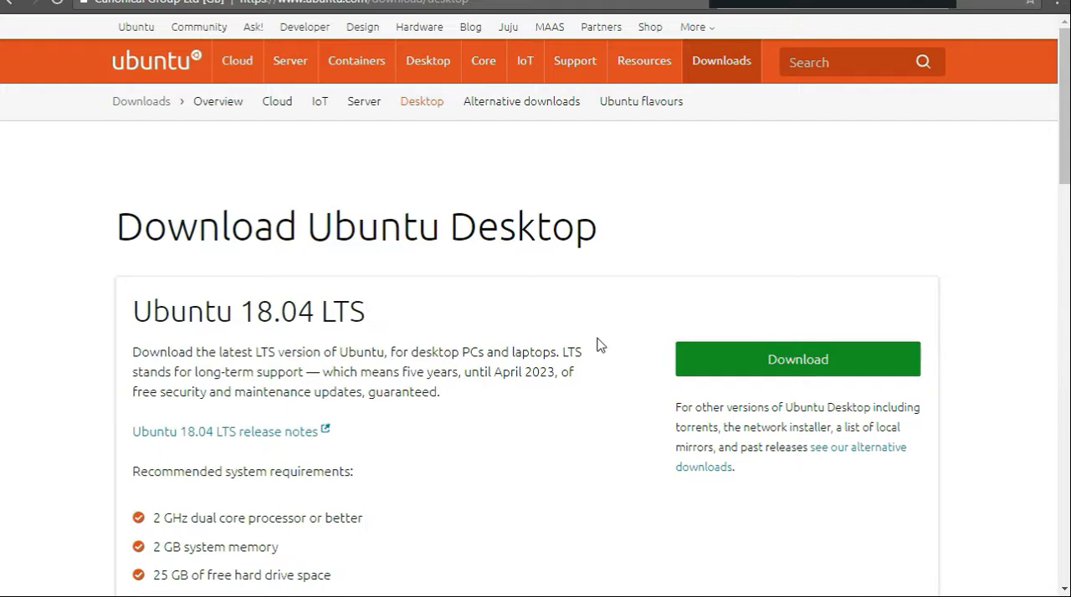
pyautogui.scroll(-1, 607, 352)
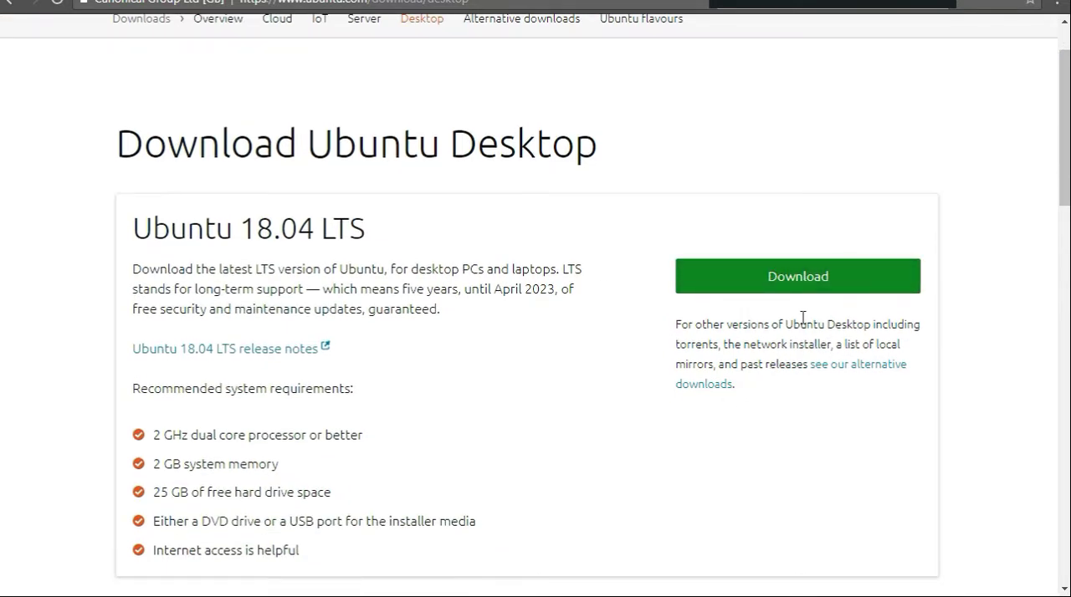
pyautogui.click(814, 285)
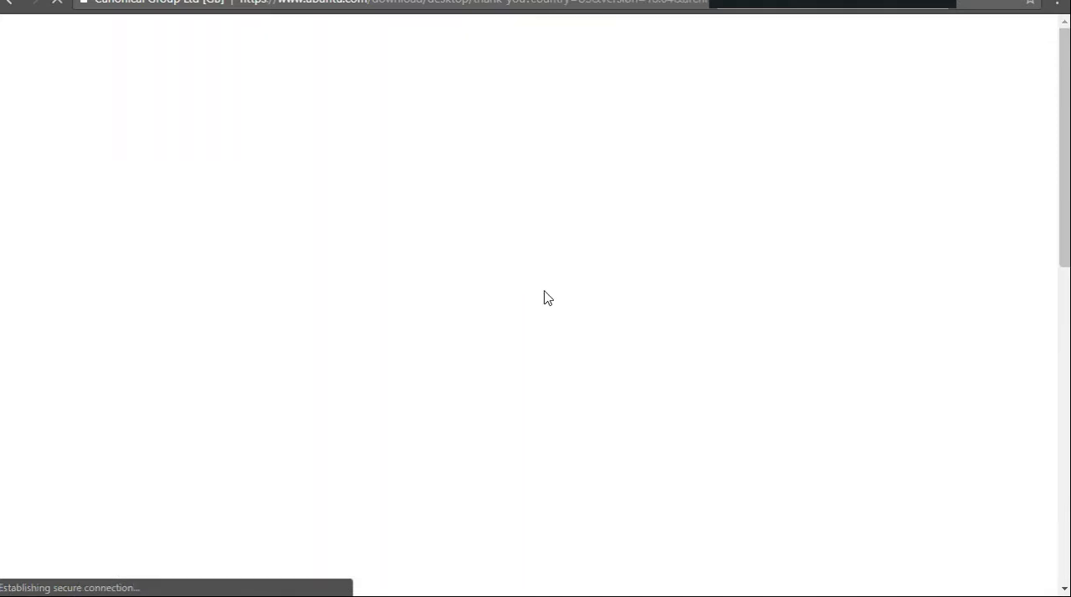
# Step: Look through the Ubuntu Desktop thank-you page, including the contribution options and the download notice
pyautogui.scroll(-3, 402, 339)
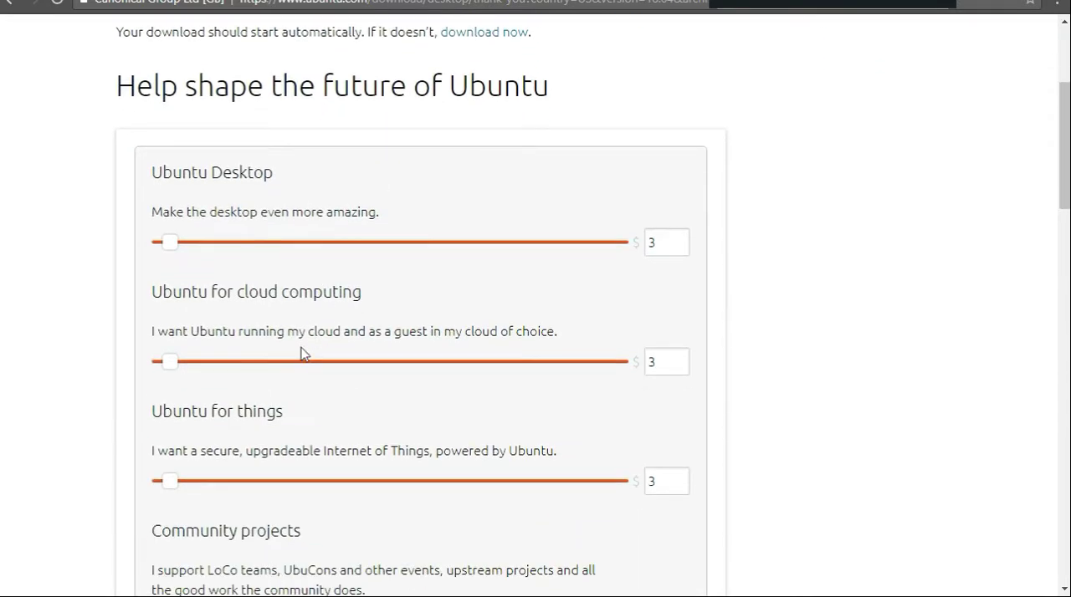
pyautogui.scroll(-2, 125, 247)
pyautogui.scroll(-5, 167, 279)
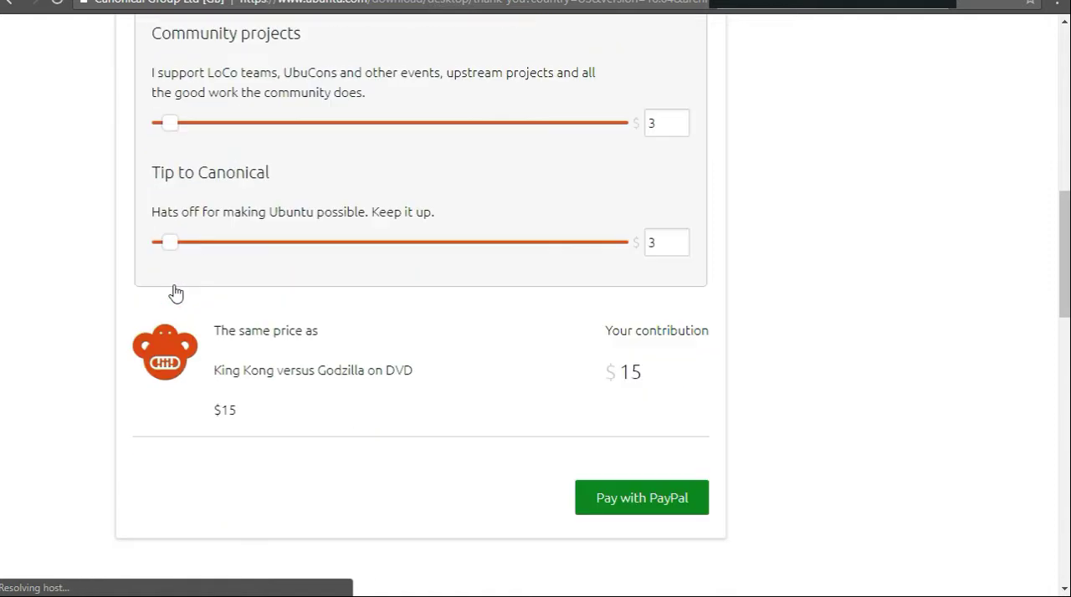
pyautogui.scroll(-2, 260, 346)
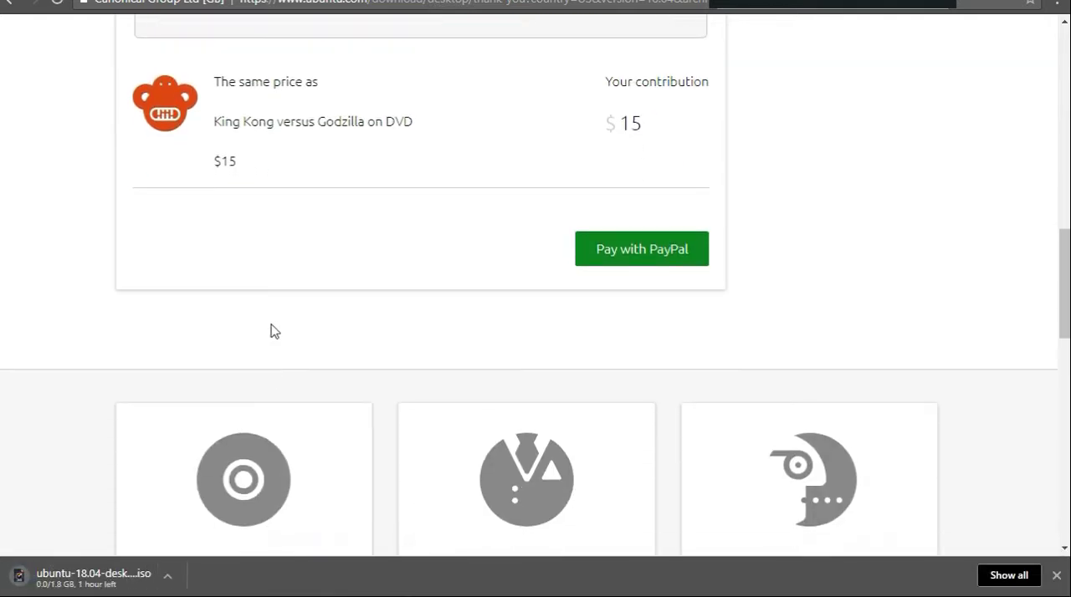
pyautogui.scroll(3, 363, 299)
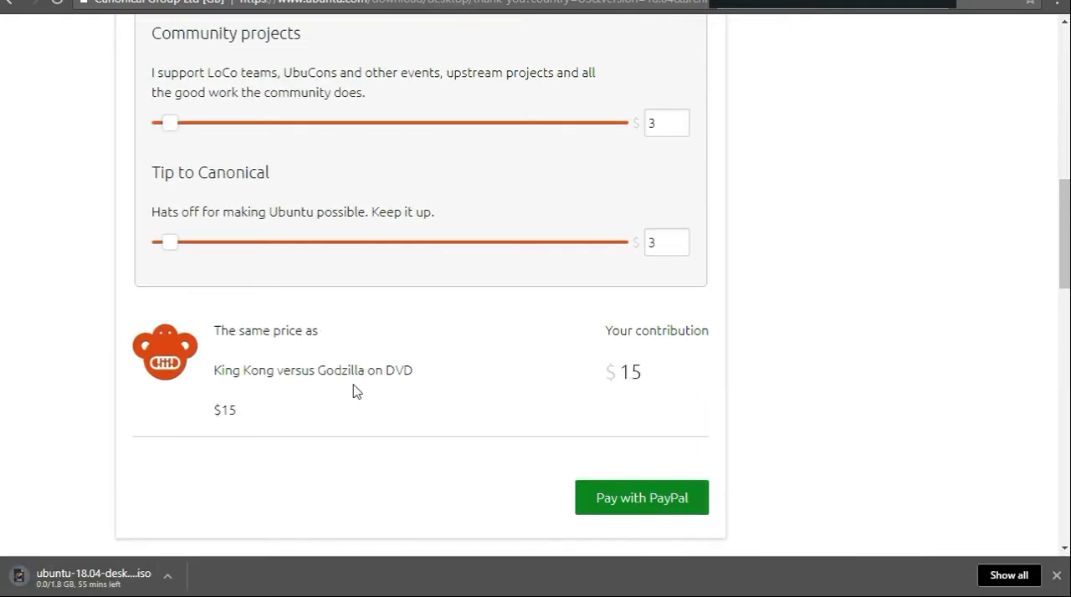
pyautogui.scroll(4, 352, 390)
pyautogui.scroll(3, 352, 394)
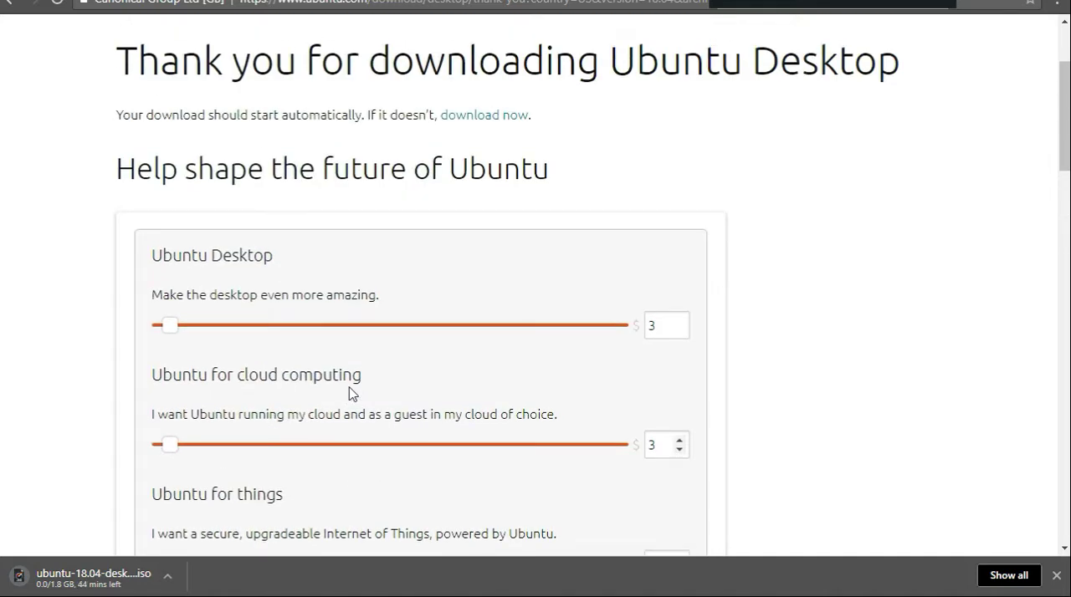
pyautogui.scroll(2, 220, 148)
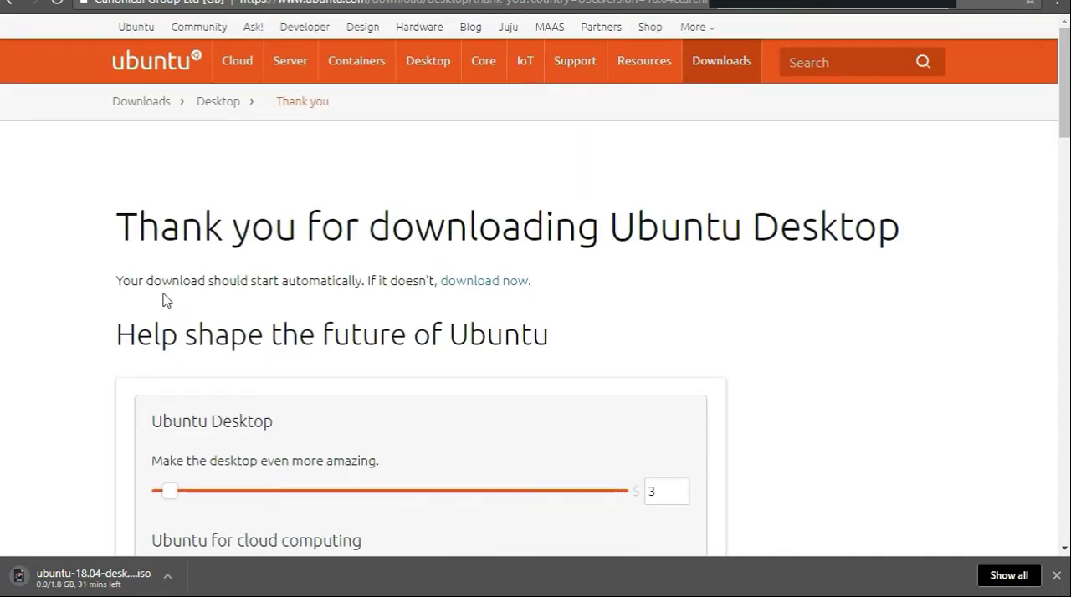
pyautogui.scroll(-1, 280, 459)
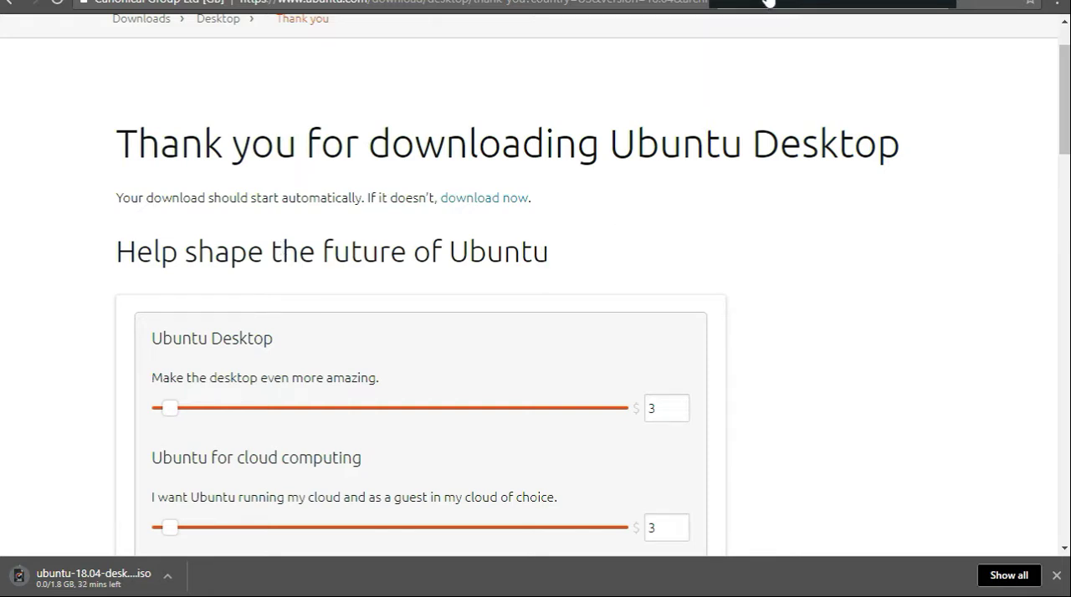
# Step: Switch to the VMware ESXi host client and upload a file to datastore1 through the datastore browser, closing the browser when done
pyautogui.click(767, 2)
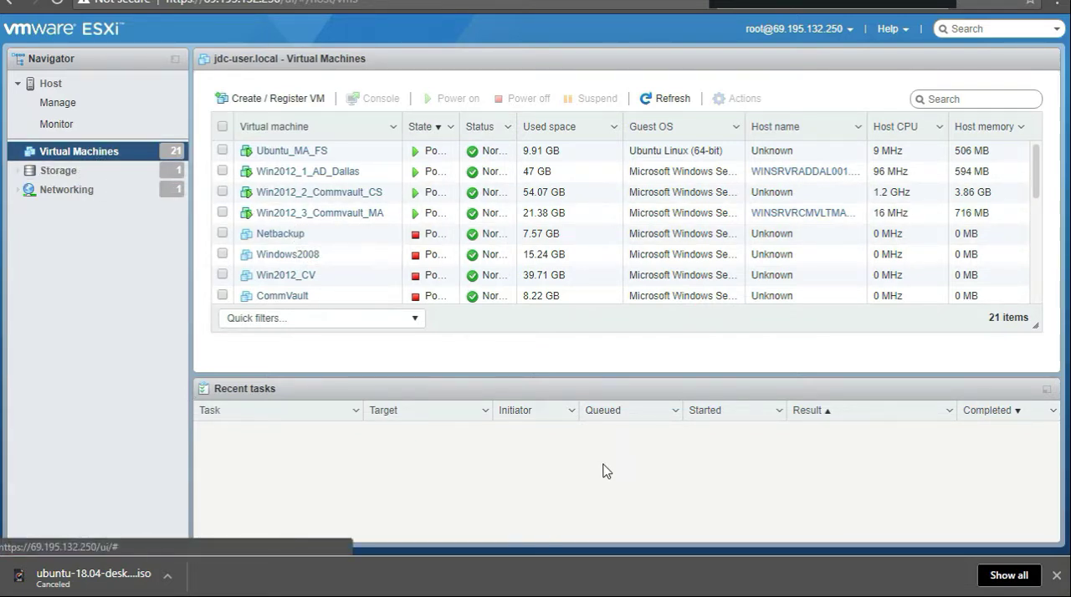
pyautogui.click(1056, 576)
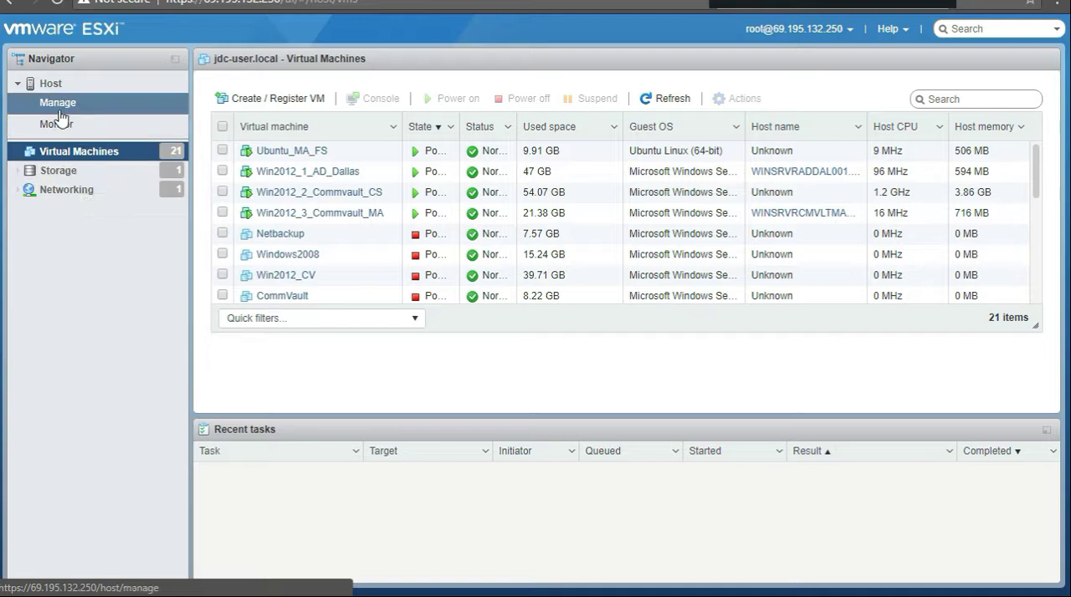
pyautogui.click(53, 174)
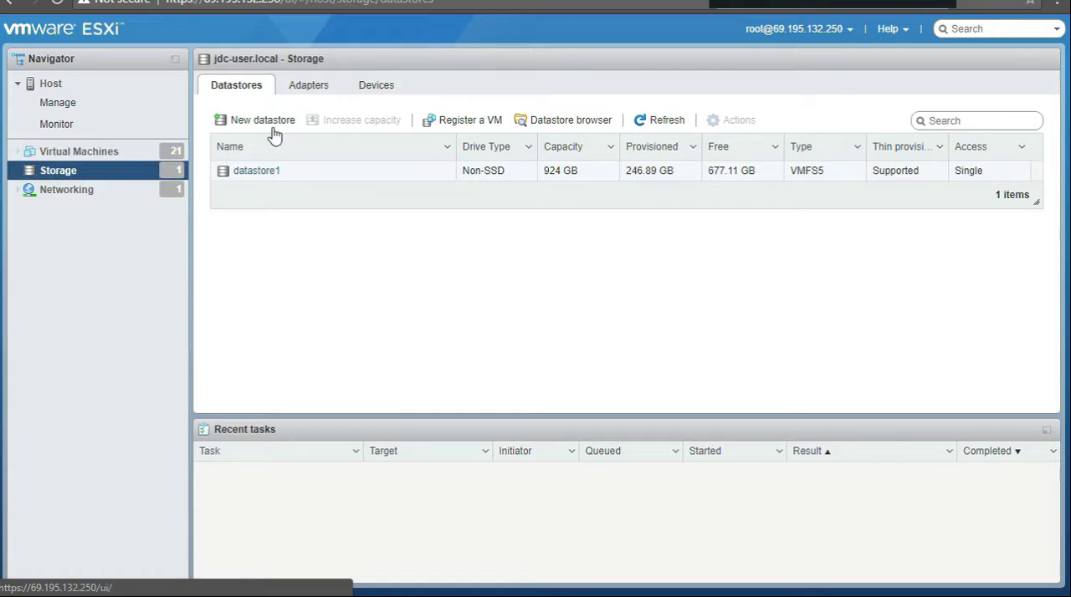
pyautogui.doubleClick(257, 172)
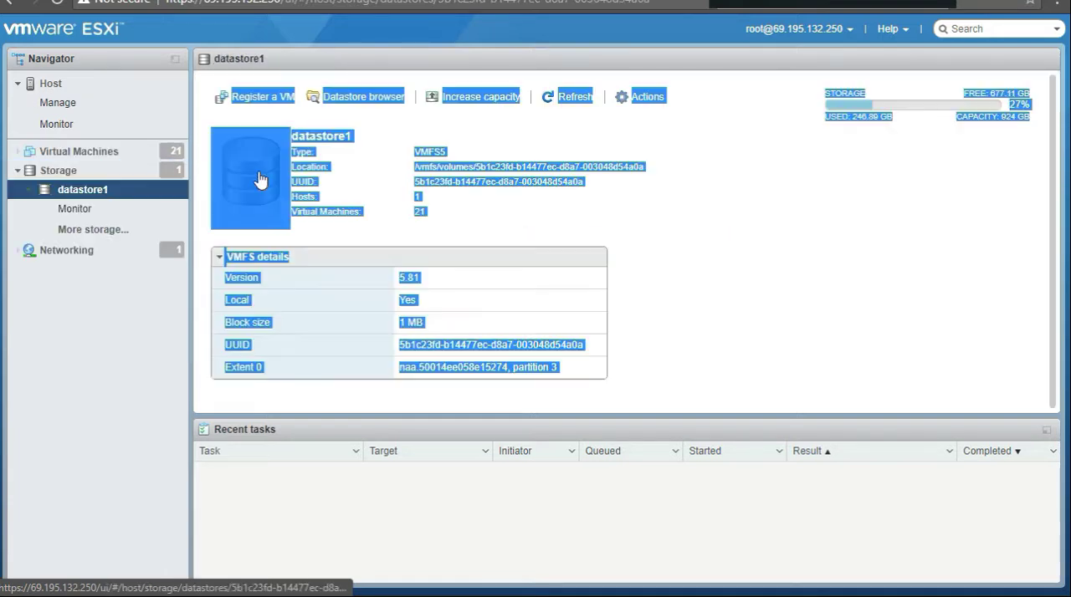
pyautogui.click(686, 213)
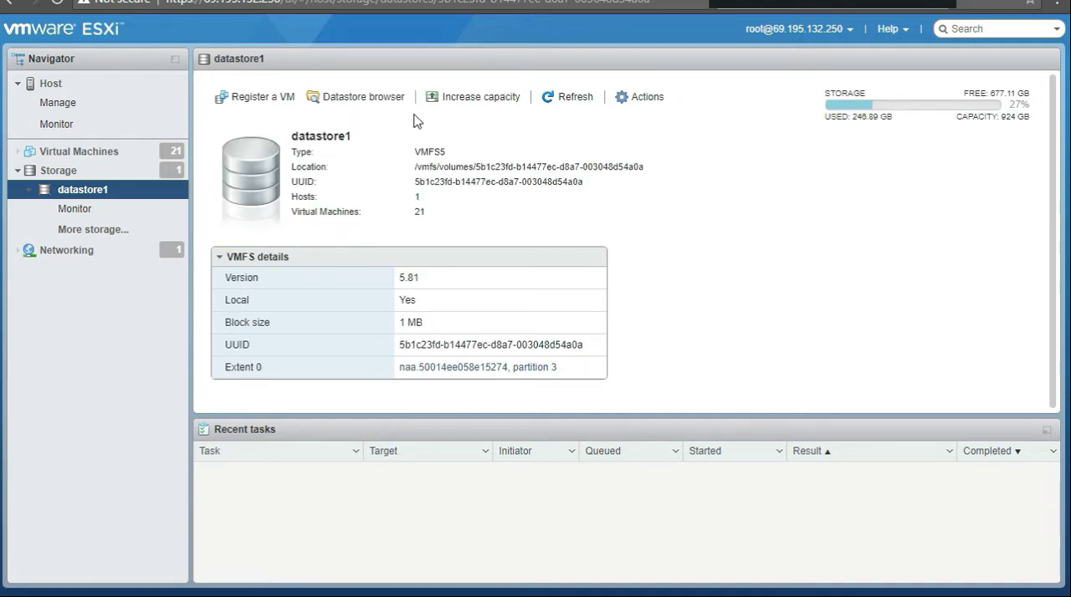
pyautogui.click(368, 97)
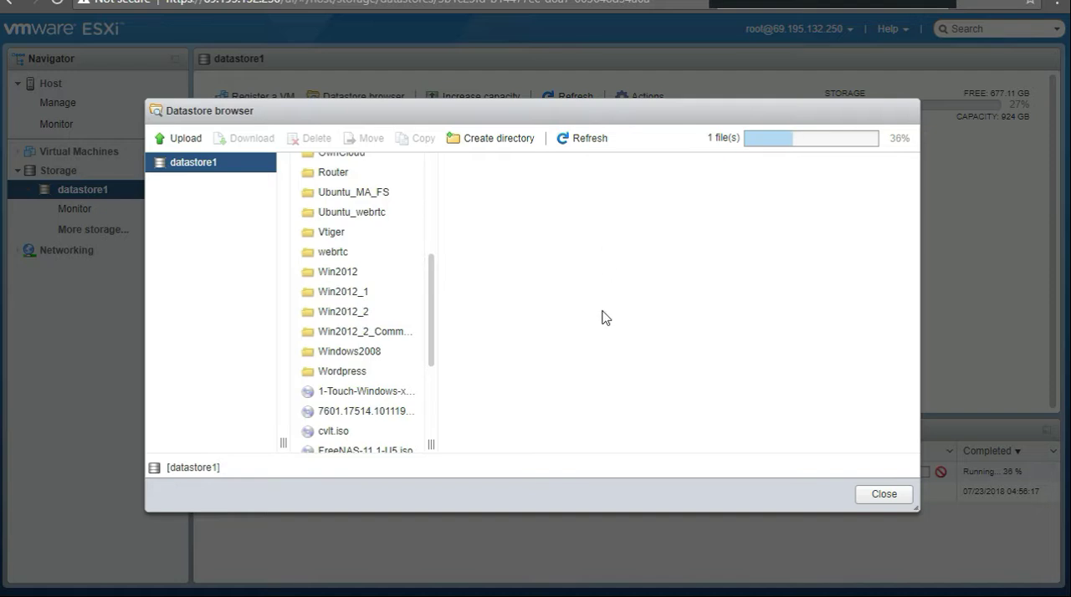
pyautogui.click(873, 500)
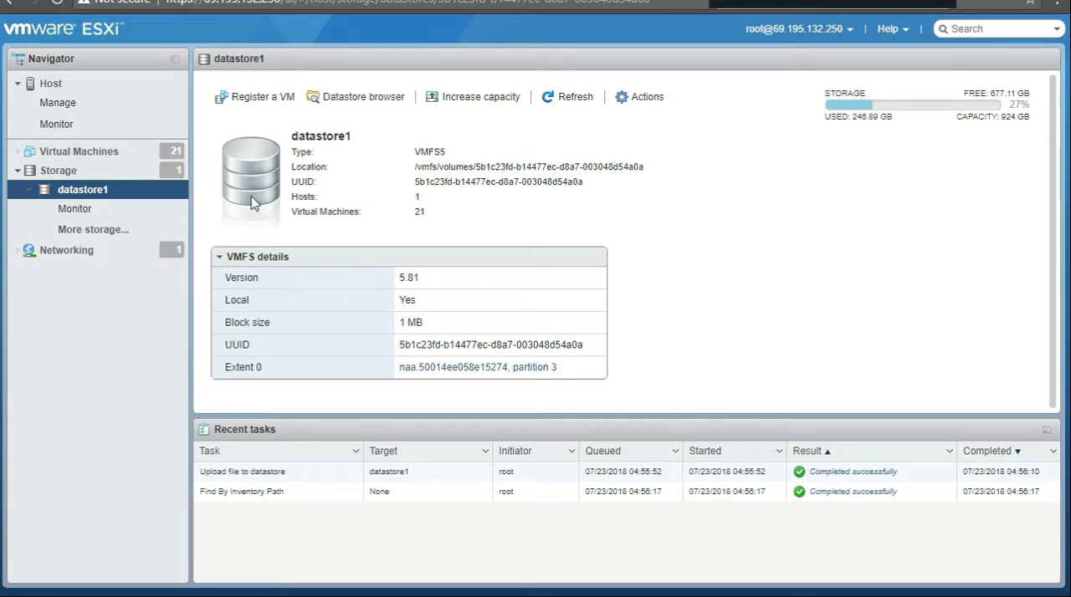
# Step: Start the new virtual machine wizard on the ESXi host with the creation type "Create a new virtual machine"
pyautogui.click(99, 158)
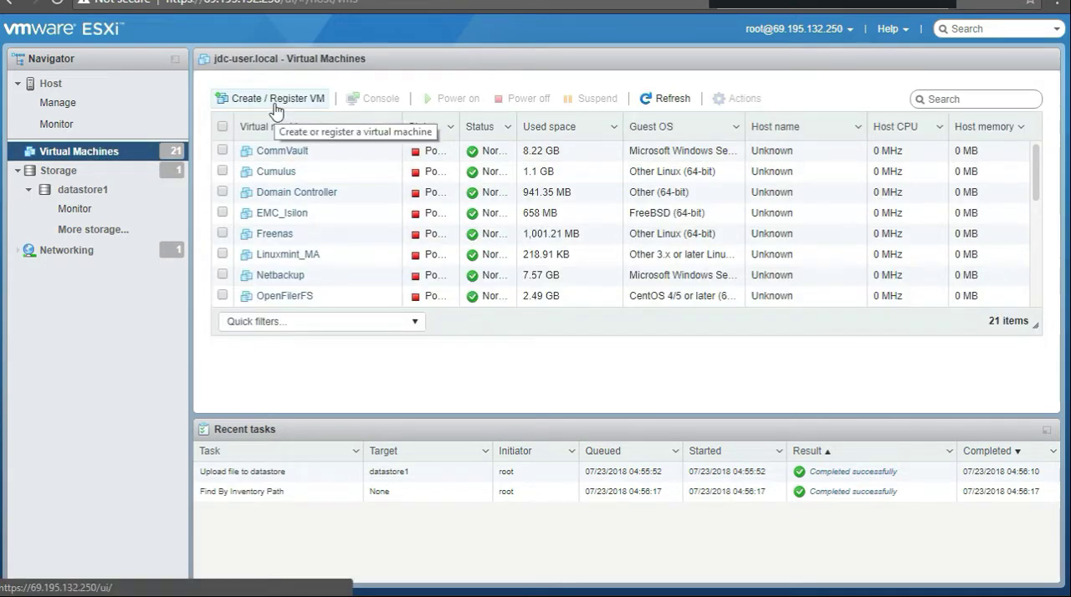
pyautogui.click(276, 99)
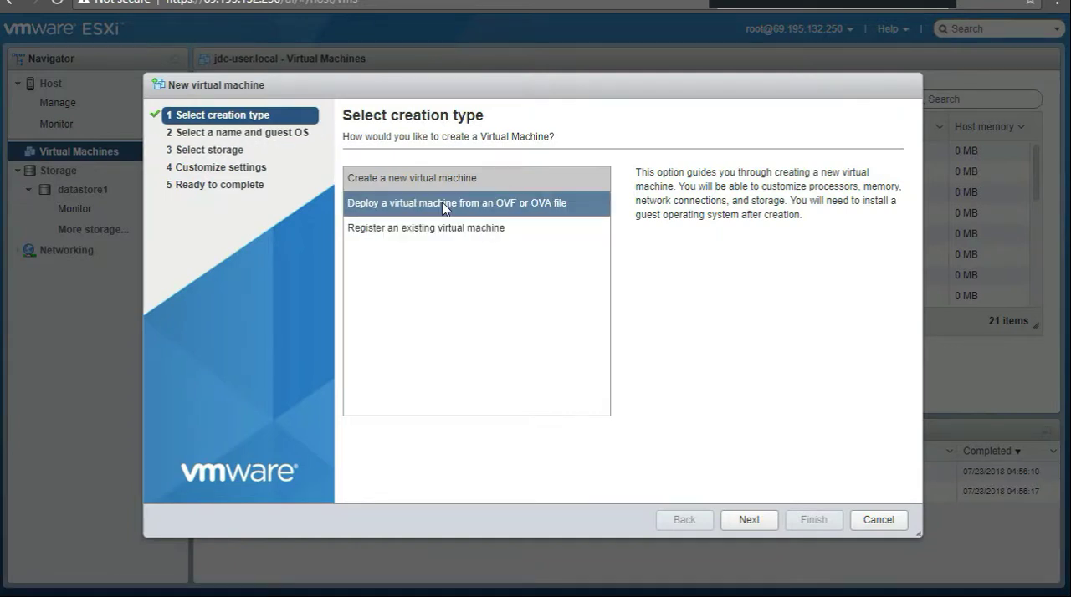
pyautogui.click(495, 237)
pyautogui.click(751, 525)
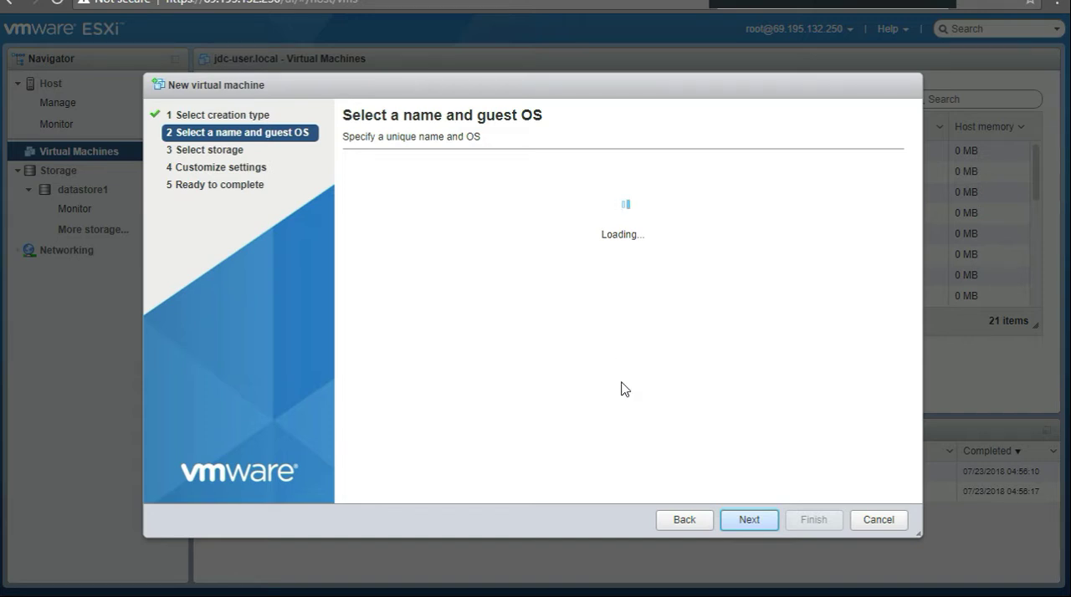
# Step: Name the new virtual machine ubuntu_desktop
pyautogui.click(442, 198)
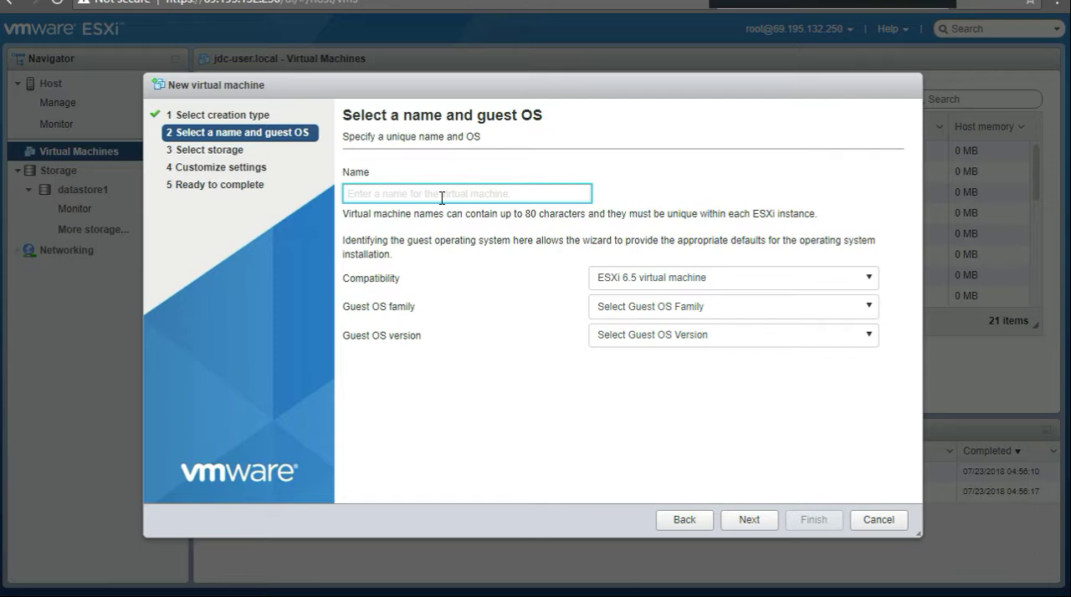
pyautogui.write('u')
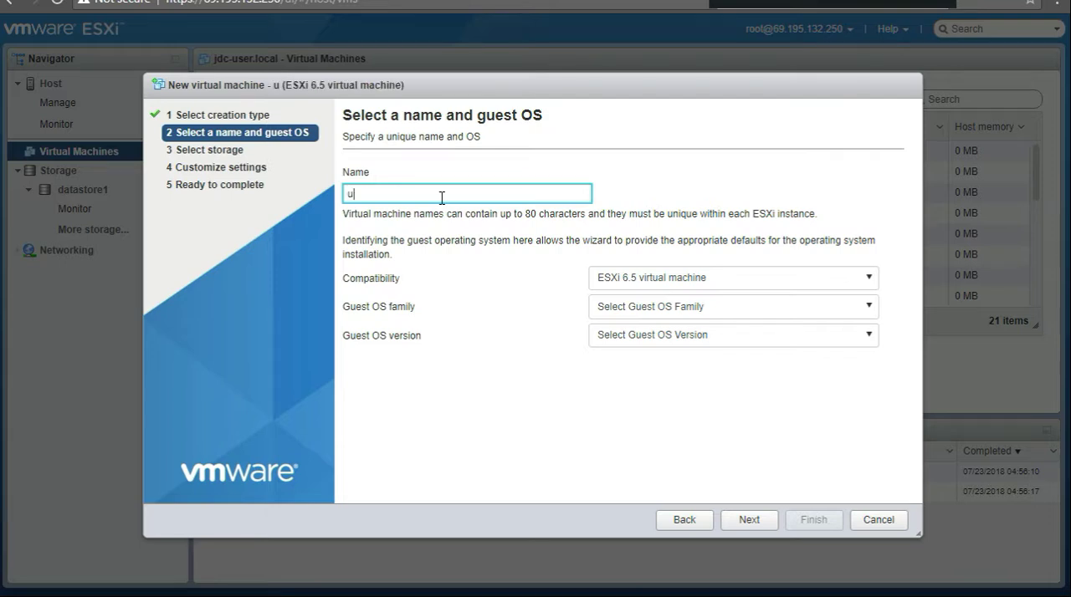
pyautogui.write('buntu_')
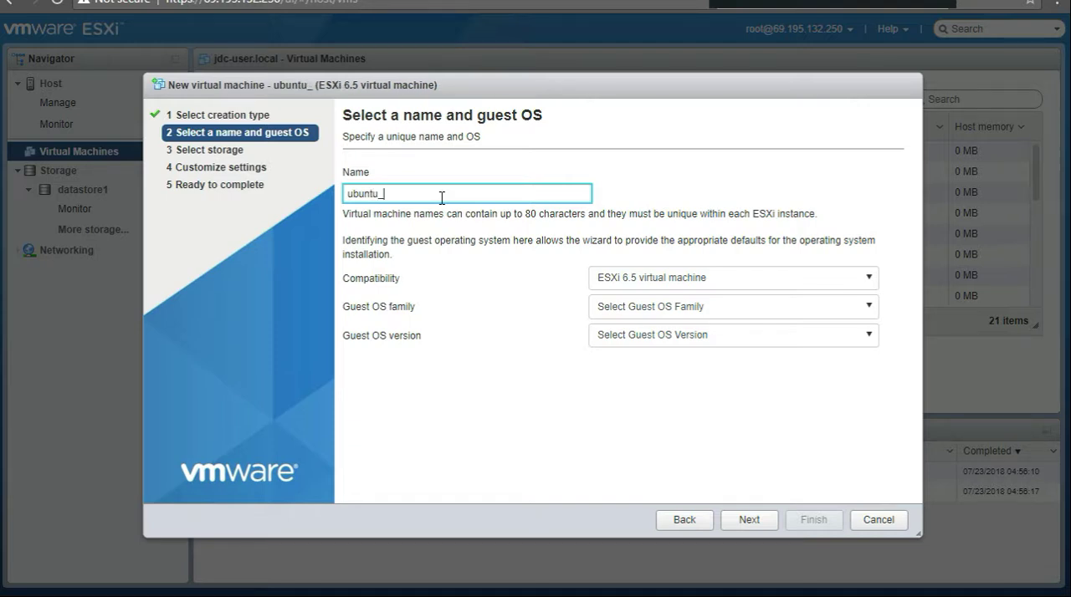
pyautogui.write('desktop')
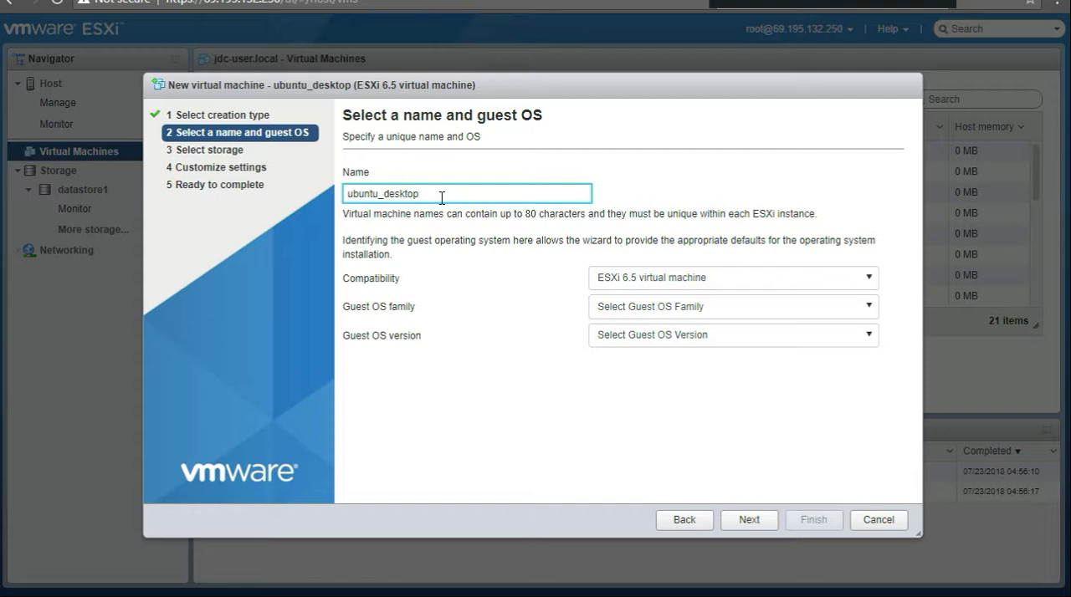
# Step: Set the guest OS family to Linux and version to Ubuntu Linux (64-bit), and accept datastore1 as the storage
pyautogui.click(711, 307)
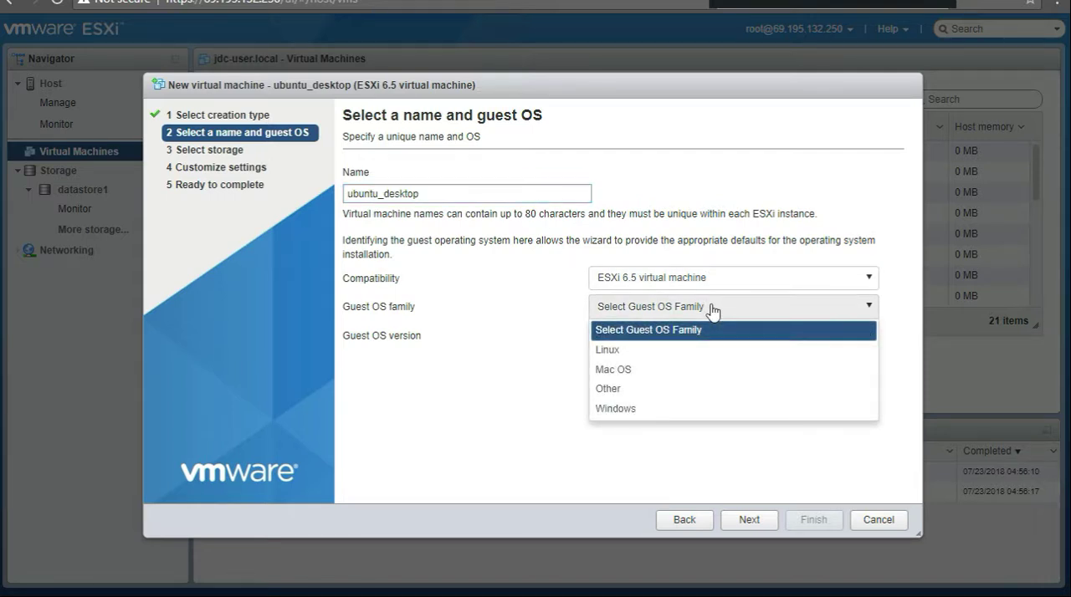
pyautogui.click(669, 352)
pyautogui.click(633, 335)
pyautogui.scroll(-2, 705, 464)
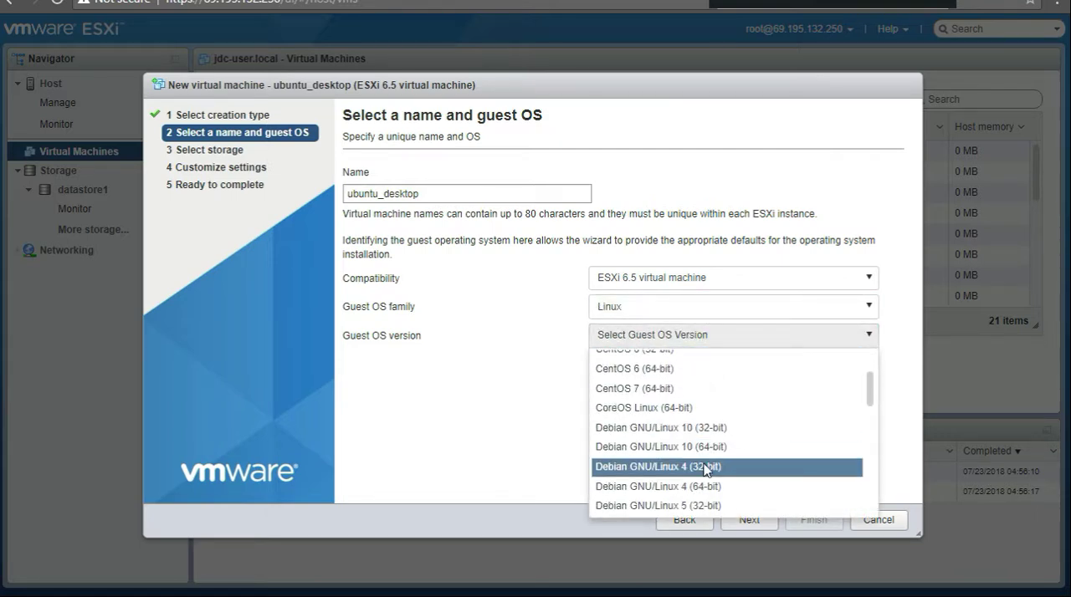
pyautogui.scroll(-1, 707, 472)
pyautogui.scroll(-2, 701, 470)
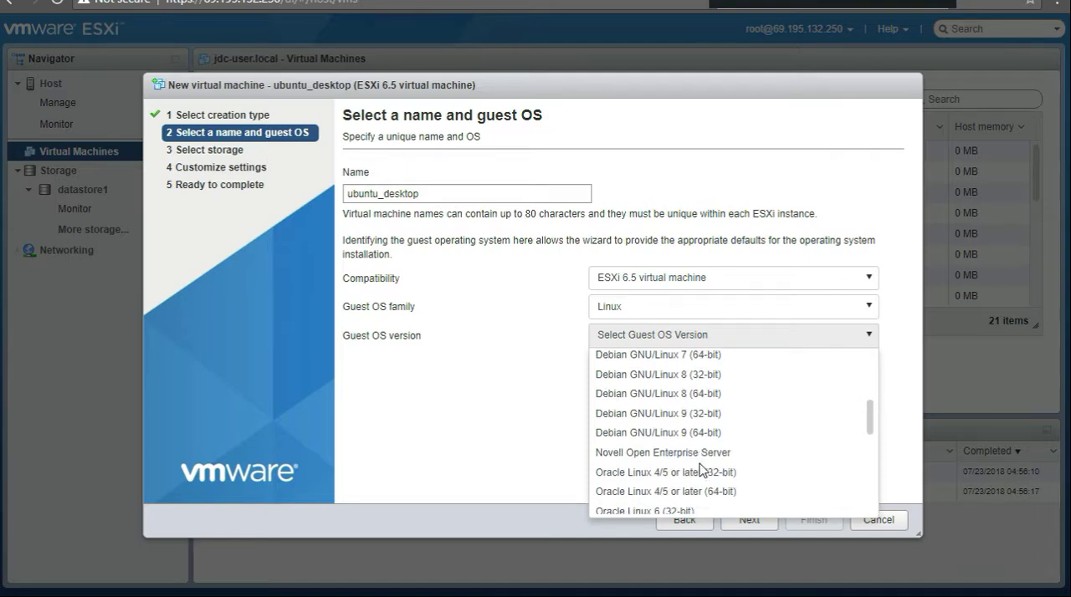
pyautogui.scroll(-5, 701, 471)
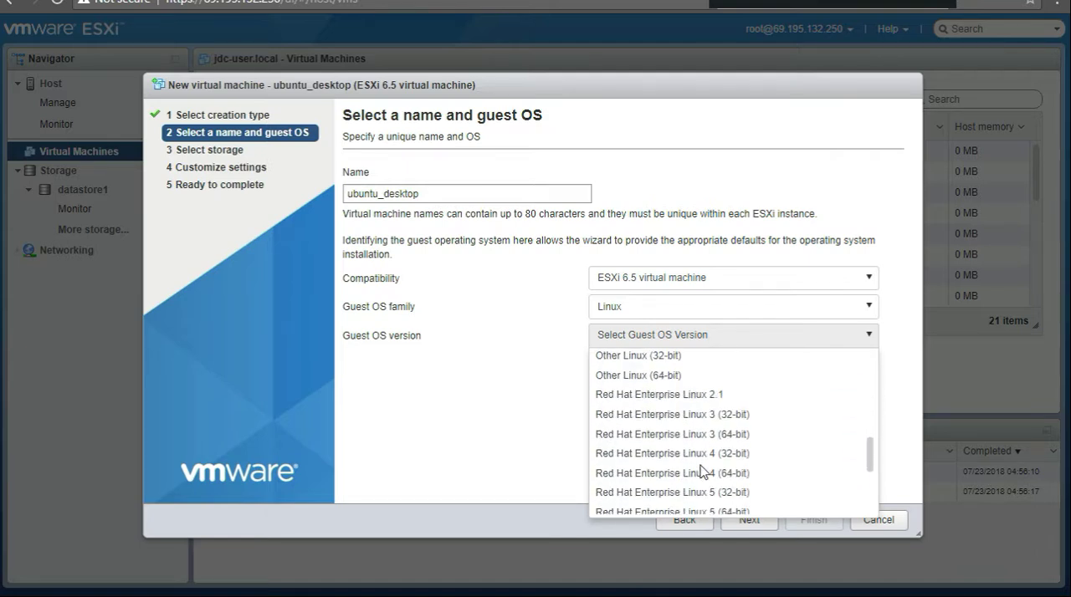
pyautogui.scroll(-5, 701, 471)
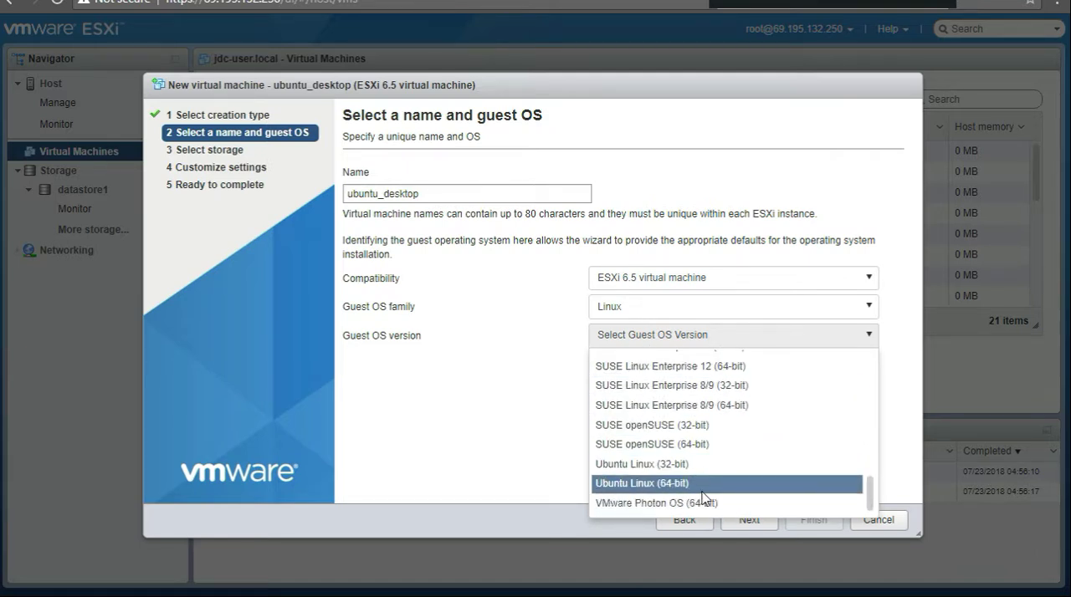
pyautogui.click(702, 492)
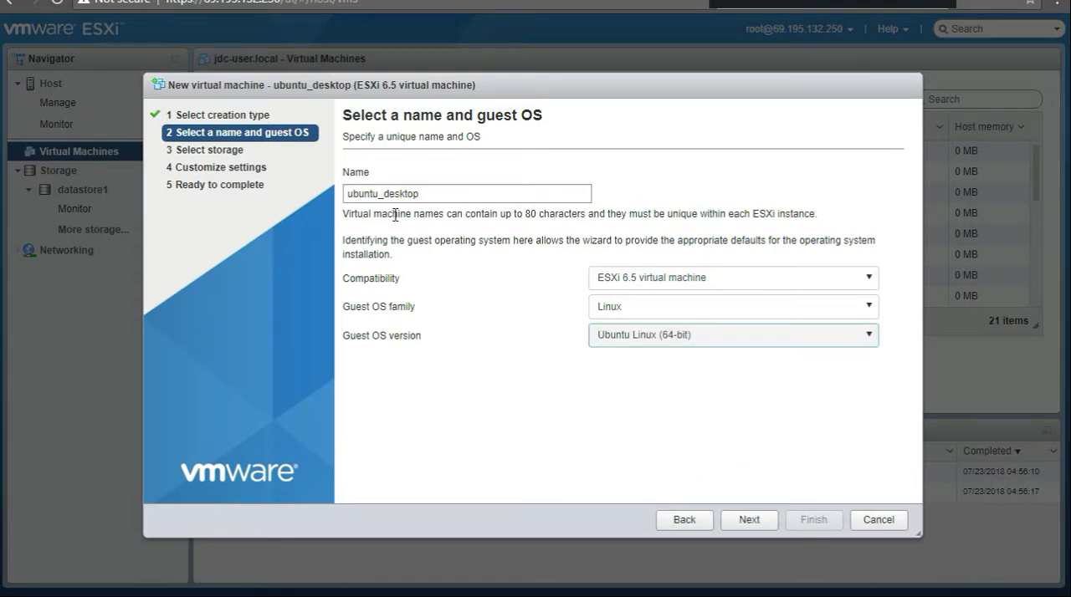
pyautogui.click(749, 520)
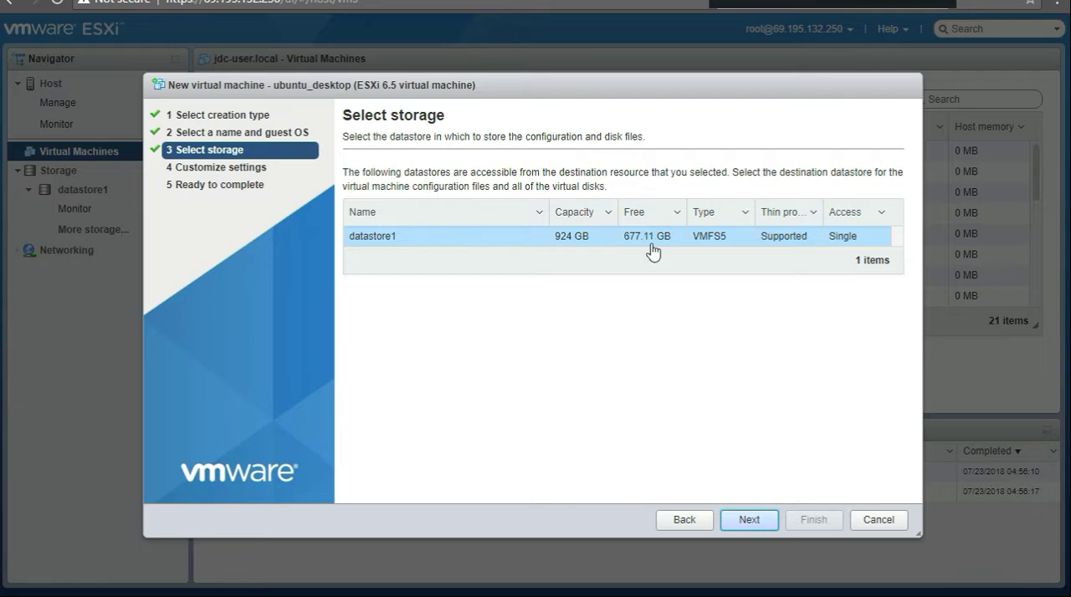
pyautogui.click(747, 520)
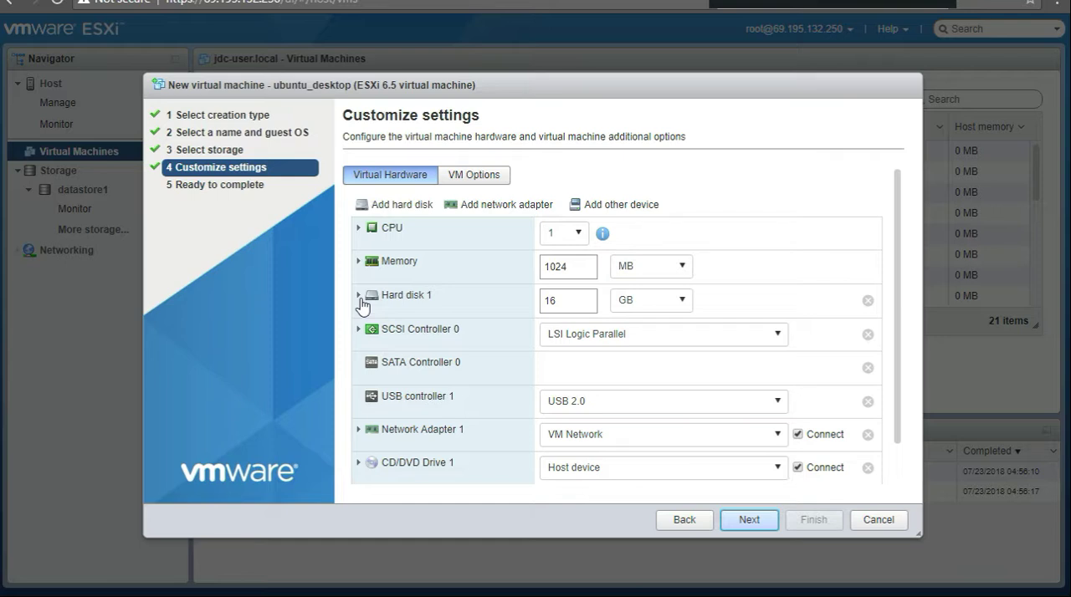
# Step: Try the thick provisioned, lazily zeroed option for Hard disk 1 and set its disk provisioning to Thin provisioned, keeping 16 GB
pyautogui.click(359, 297)
pyautogui.scroll(-1, 556, 328)
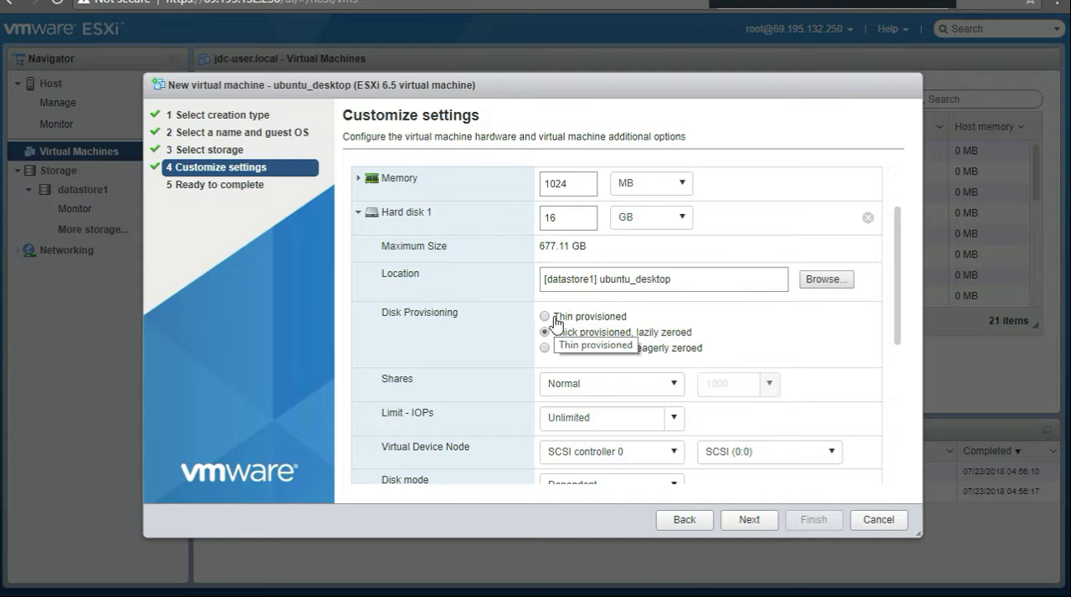
pyautogui.scroll(1, 556, 325)
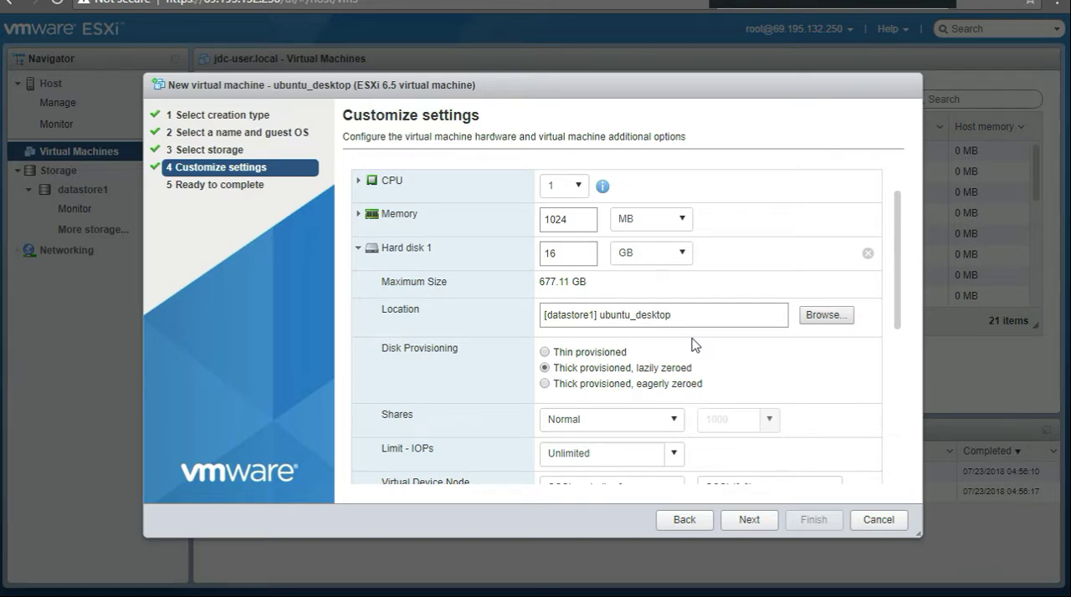
pyautogui.click(563, 257)
pyautogui.doubleClick(560, 253)
pyautogui.moveTo(590, 283); pyautogui.dragTo(534, 260)
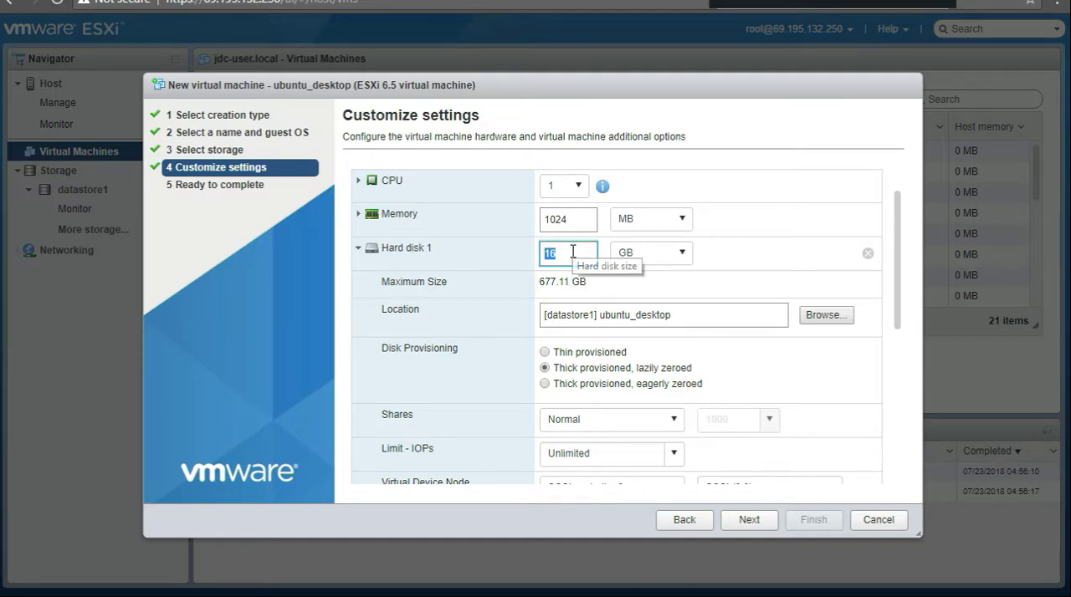
pyautogui.click(545, 353)
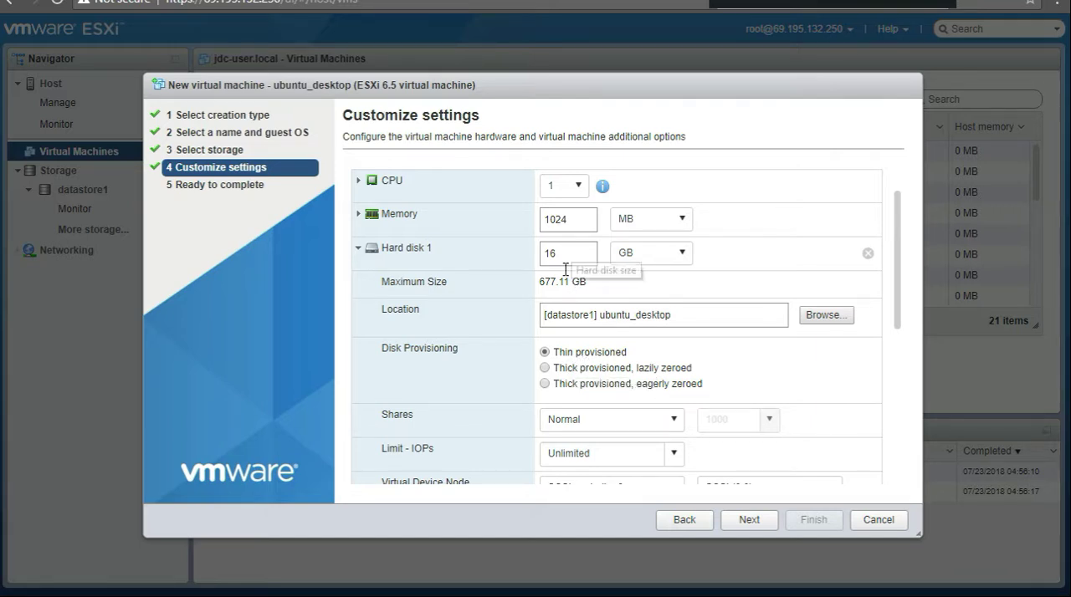
pyautogui.click(545, 368)
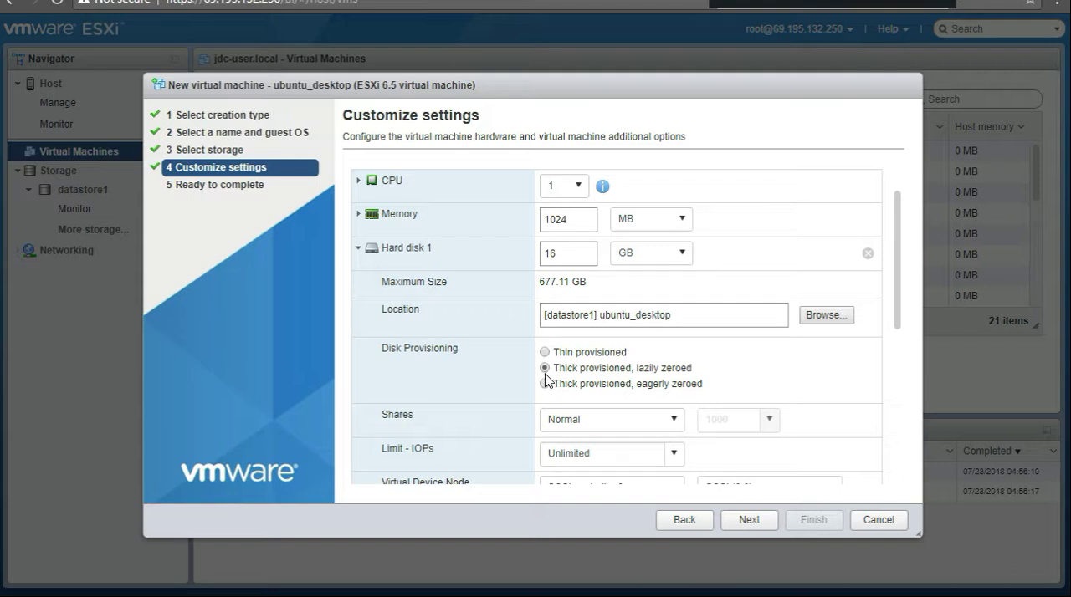
pyautogui.click(547, 386)
# Step: Review the connection status, adapter type and MAC address settings of Network Adapter 1
pyautogui.scroll(-1, 792, 378)
pyautogui.scroll(-3, 577, 382)
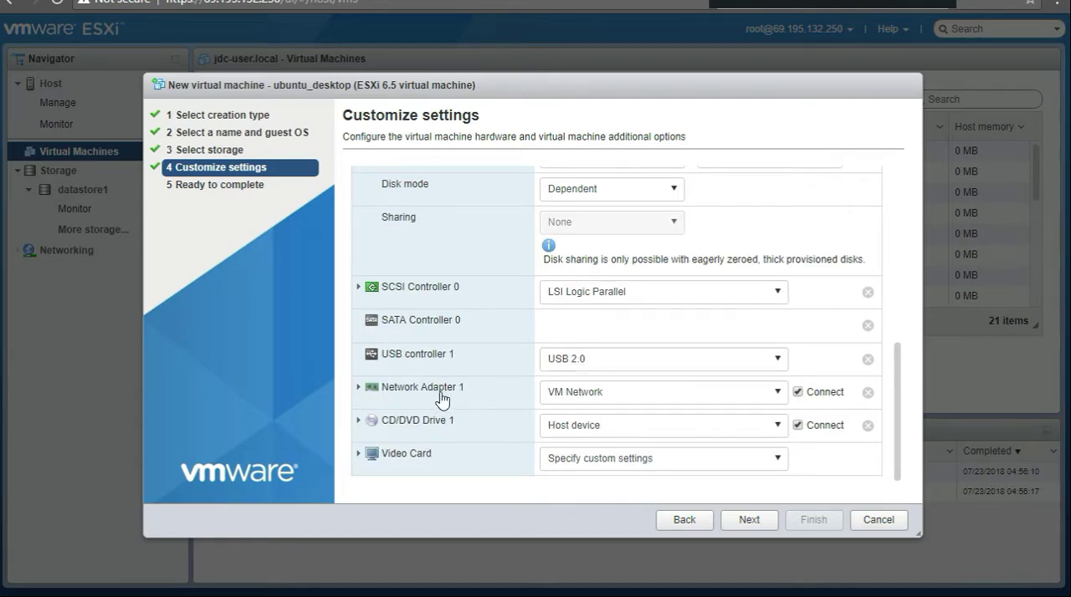
pyautogui.click(358, 388)
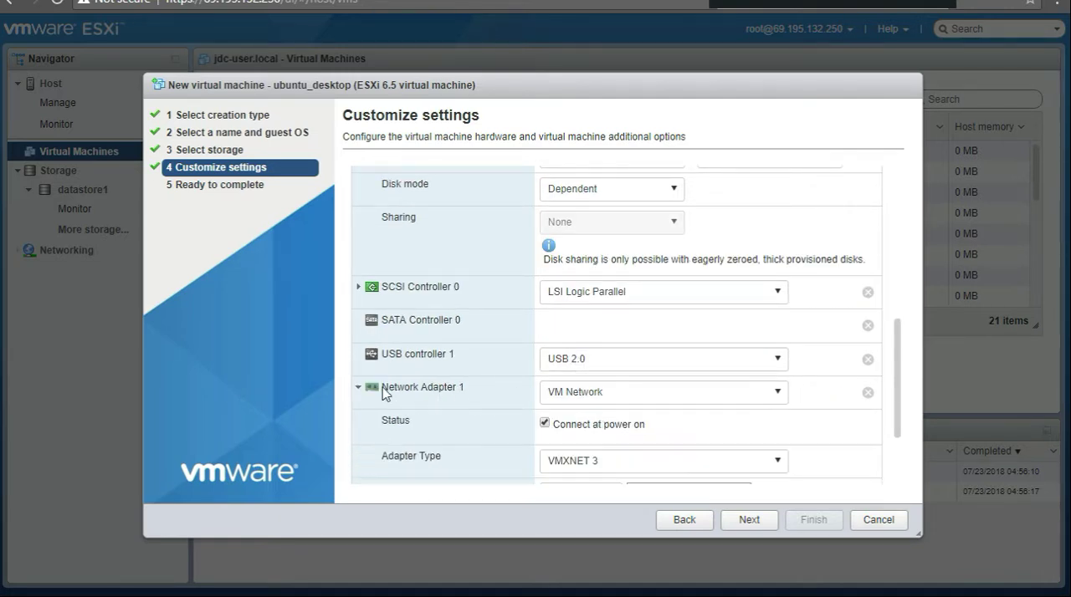
pyautogui.scroll(-1, 569, 351)
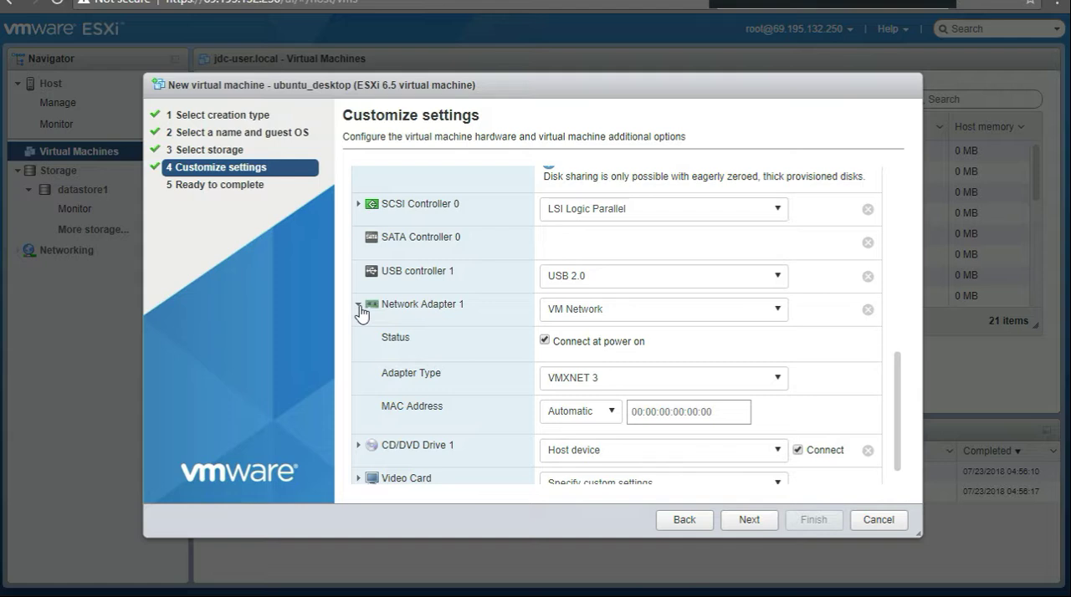
pyautogui.click(359, 306)
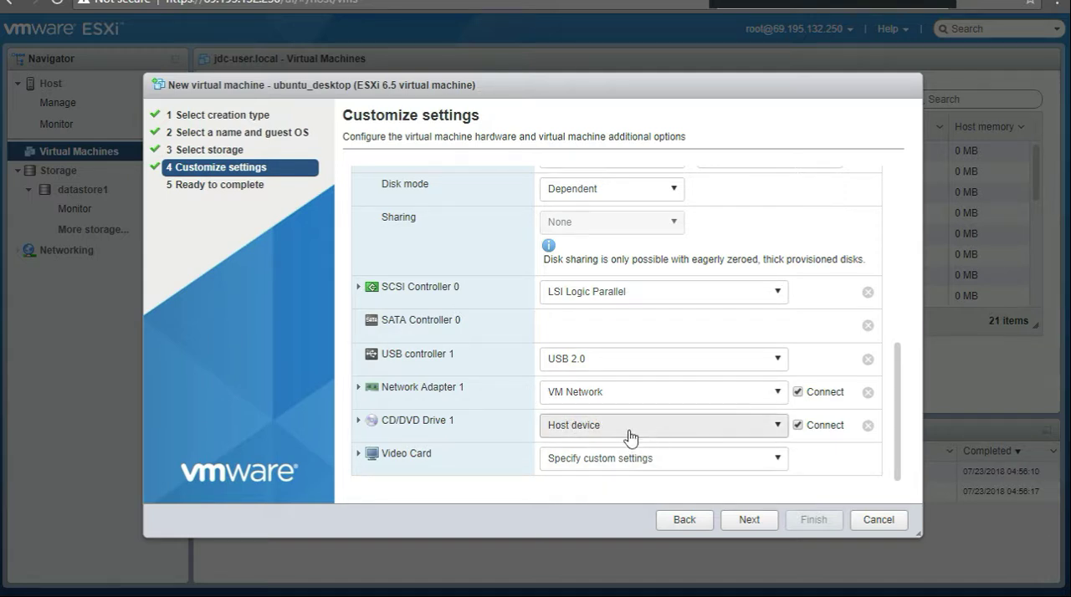
# Step: Expand the CD/DVD Drive 1 settings and set its source to Datastore ISO file
pyautogui.click(358, 425)
pyautogui.scroll(-3, 761, 411)
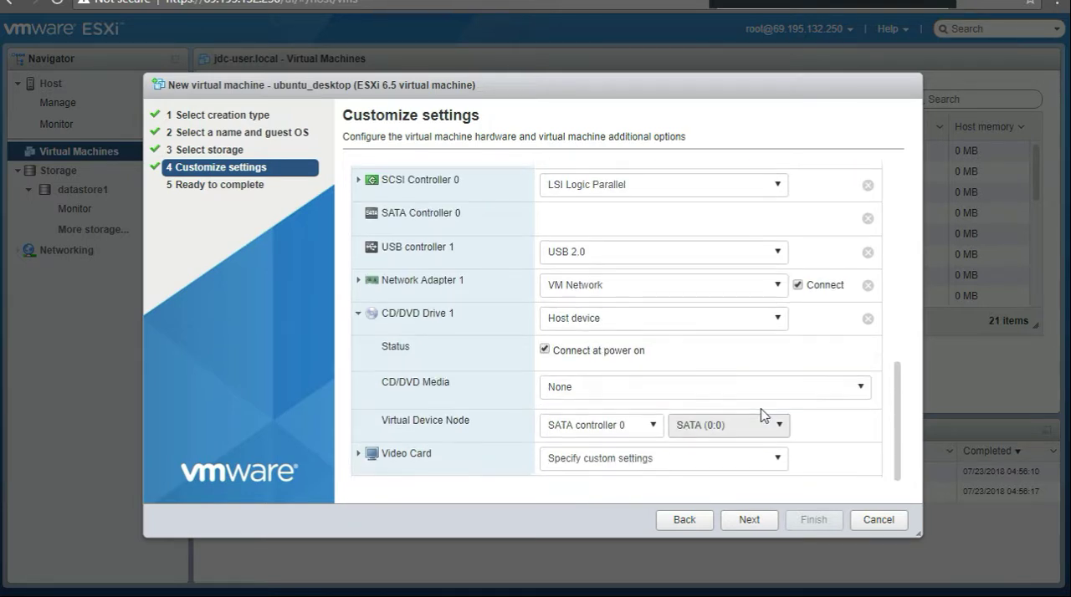
pyautogui.click(779, 321)
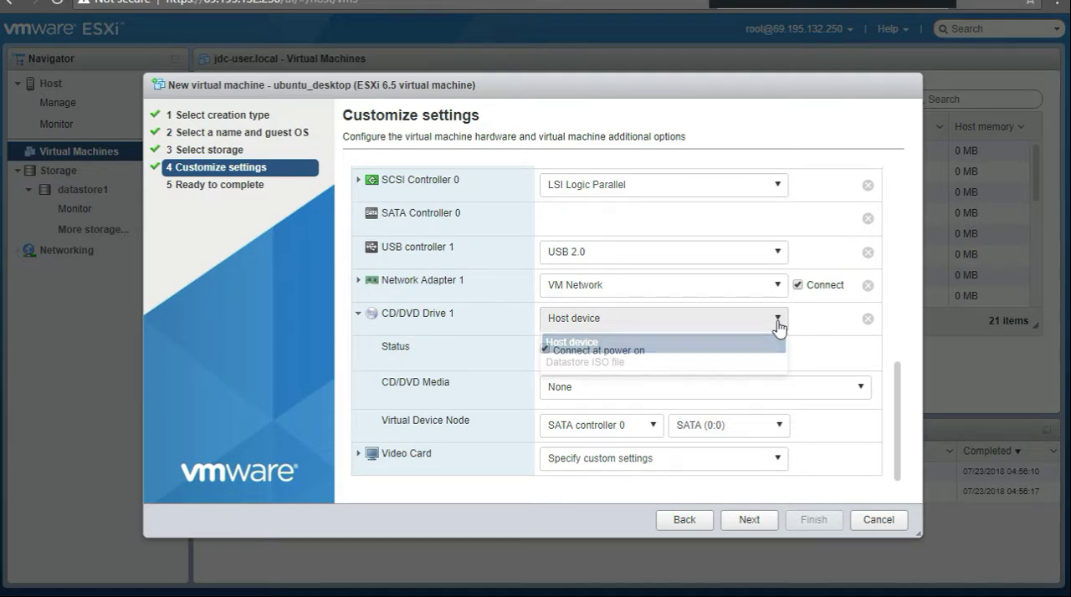
pyautogui.click(616, 368)
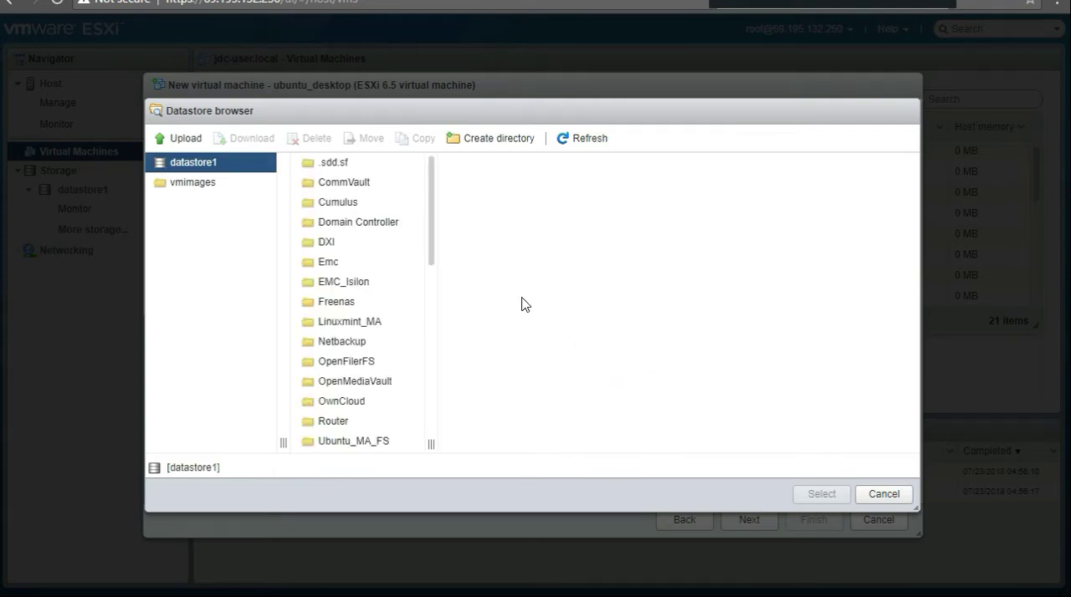
# Step: Choose ubuntu-18.04-desktop-amd64.iso from datastore1 as the CD/DVD image, widening the file list to read full names
pyautogui.scroll(-1, 433, 231)
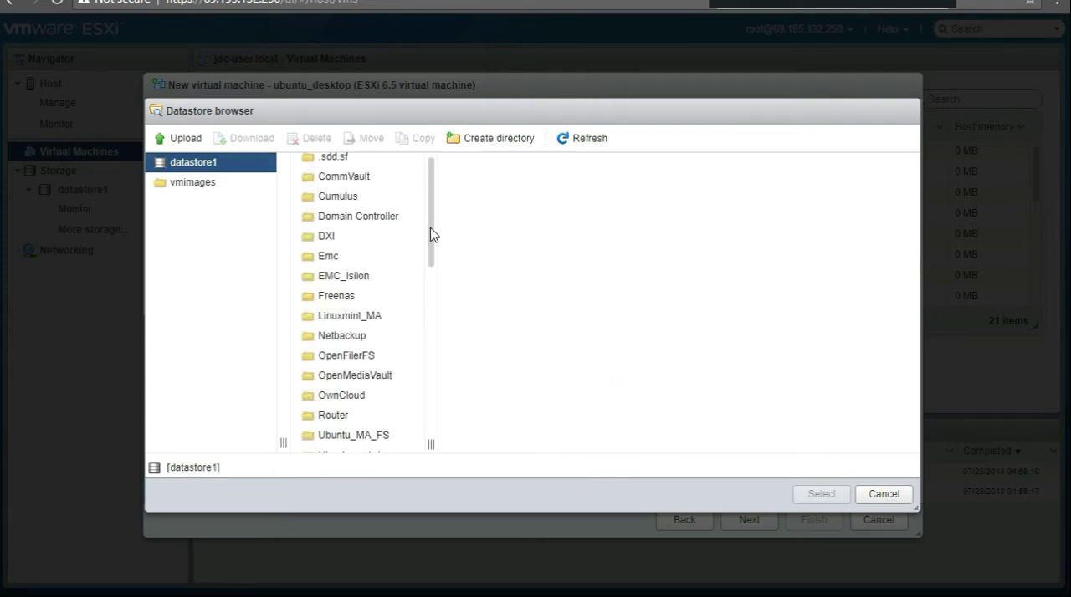
pyautogui.moveTo(436, 445); pyautogui.dragTo(634, 445)
pyautogui.scroll(-3, 502, 372)
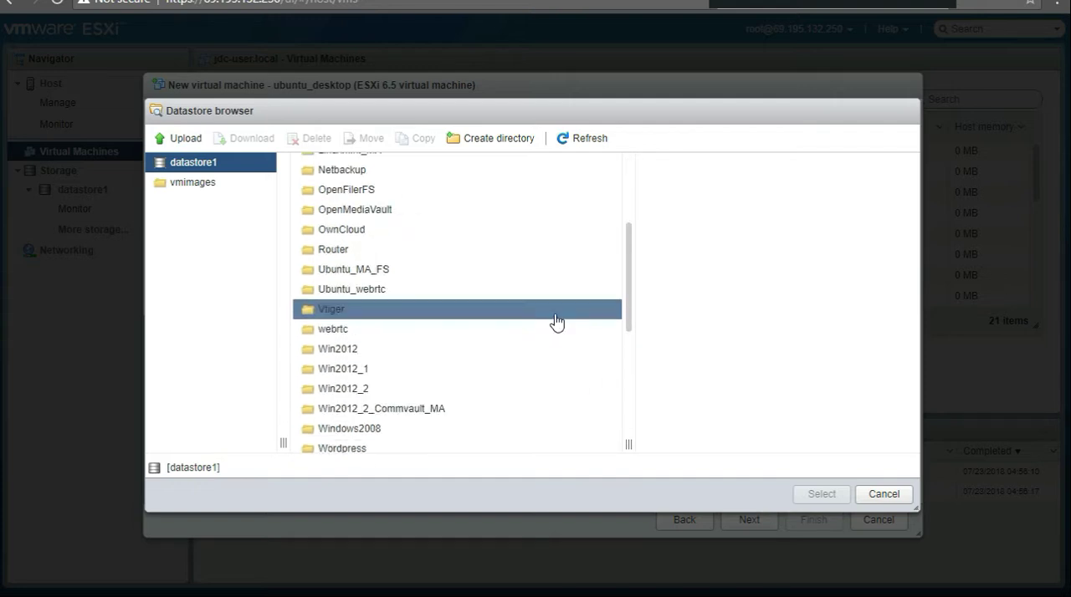
pyautogui.scroll(-3, 523, 343)
pyautogui.scroll(-5, 518, 354)
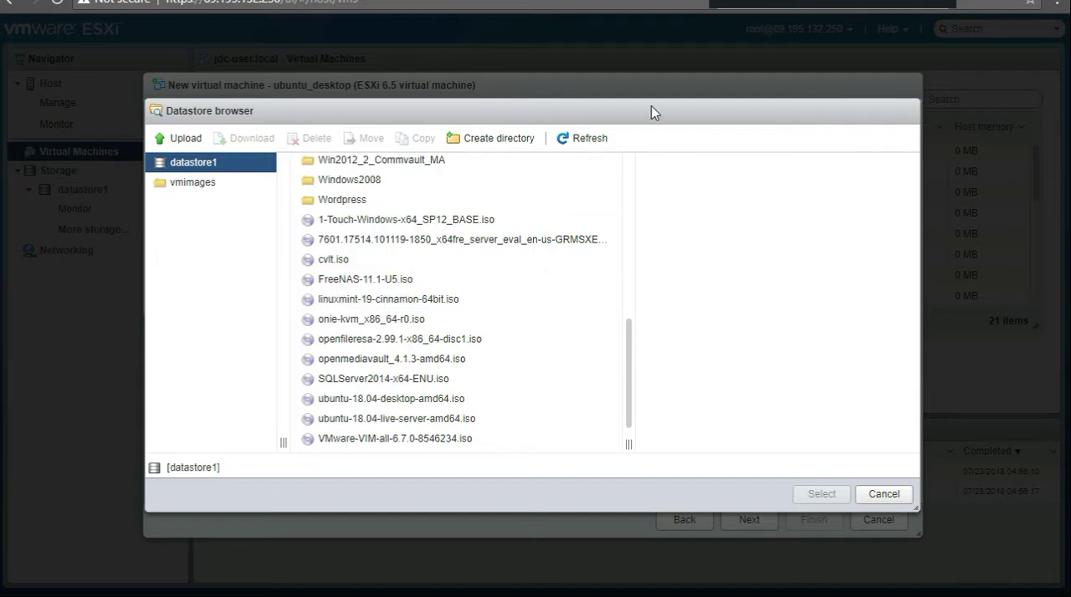
pyautogui.scroll(-2, 414, 347)
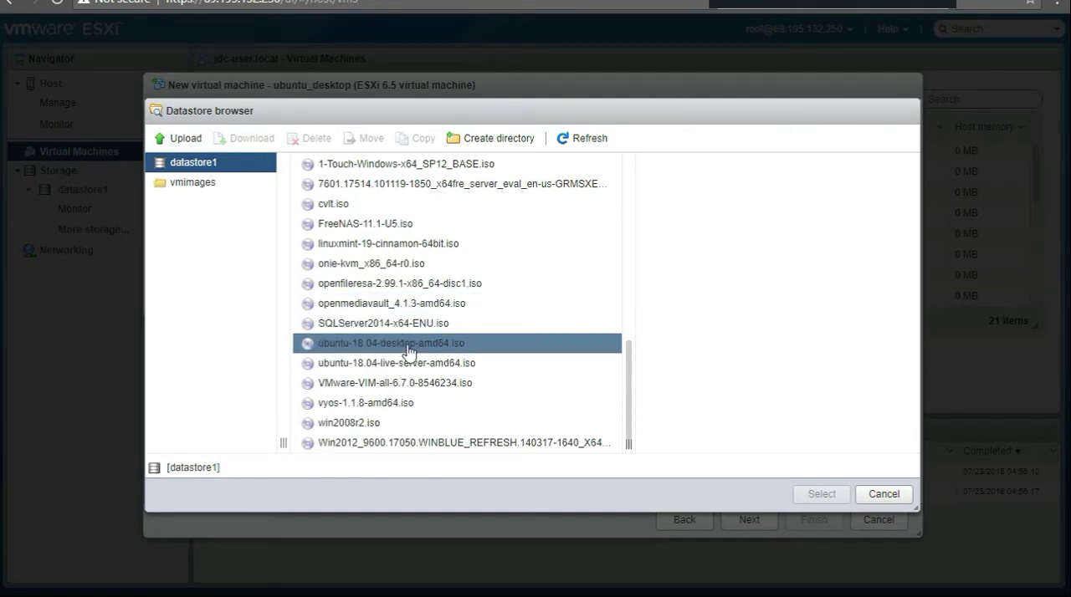
pyautogui.click(409, 350)
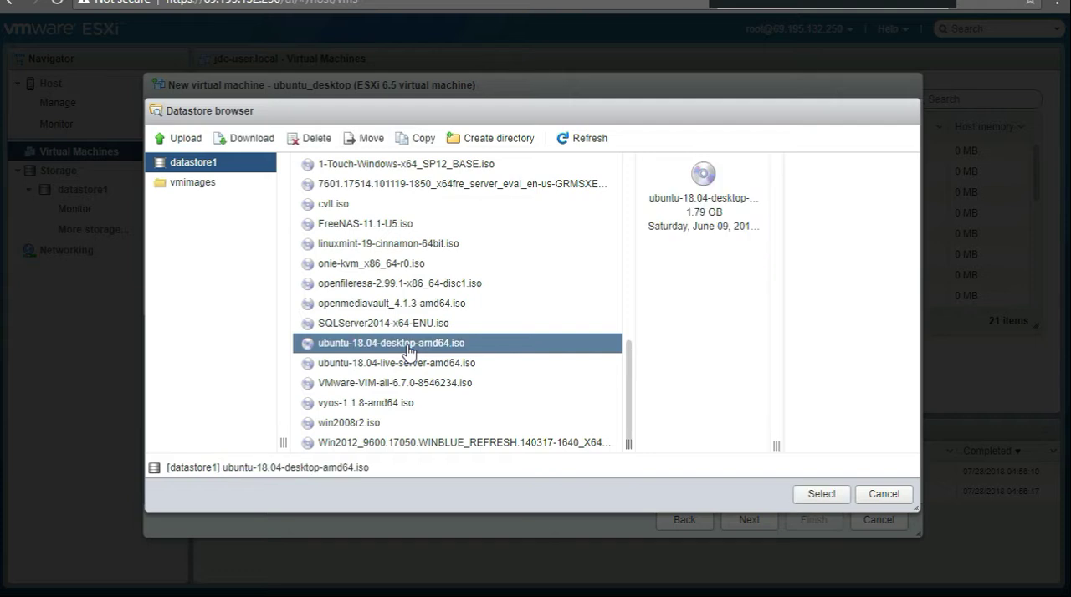
pyautogui.click(820, 494)
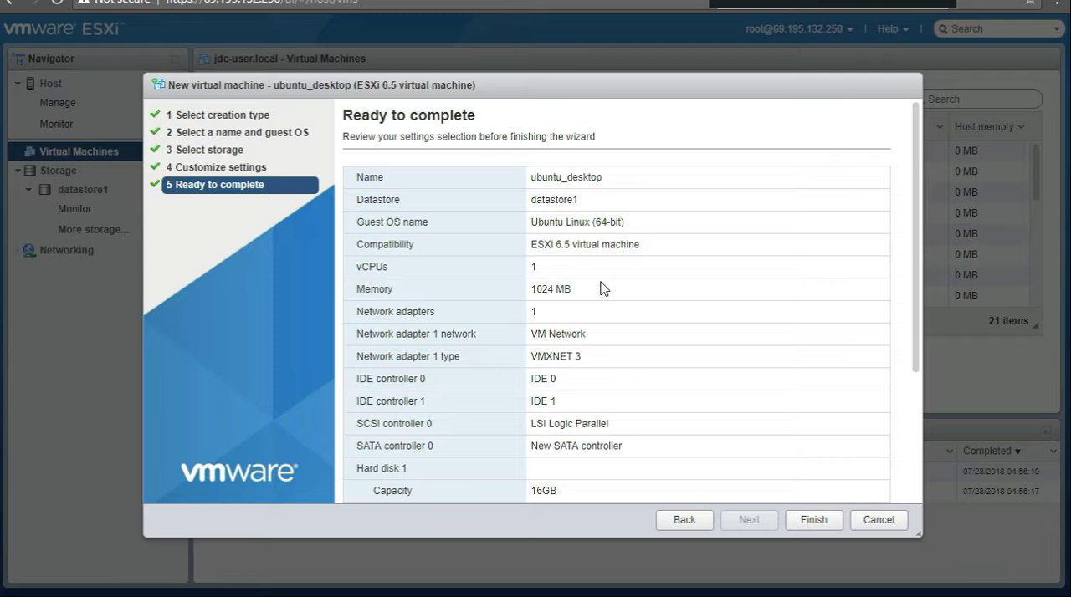
# Step: Review the settings summary of the new virtual machine and finish the wizard to create it
pyautogui.scroll(-5, 698, 293)
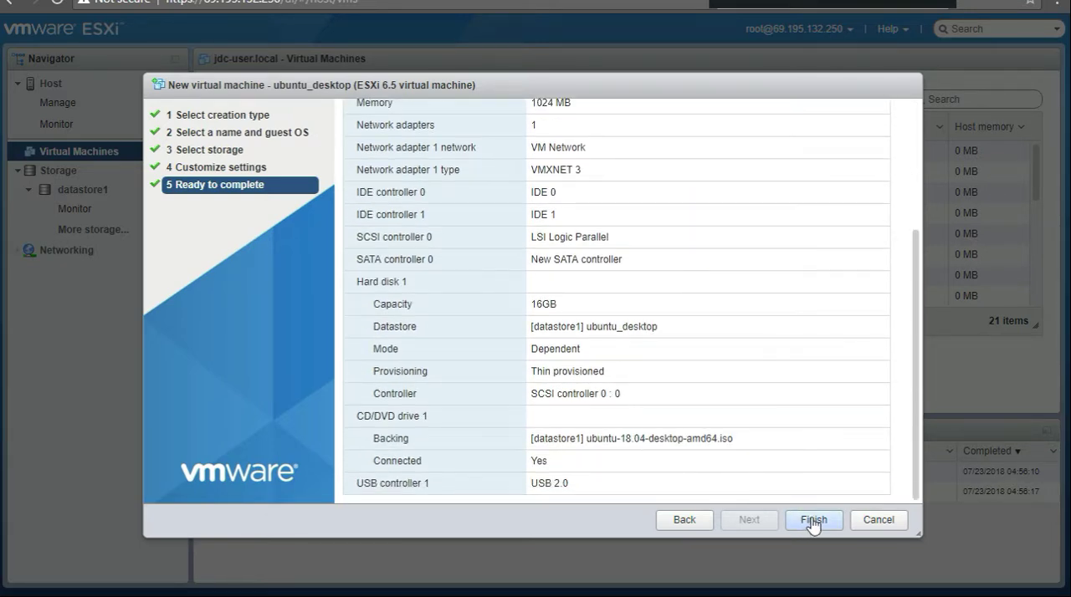
pyautogui.scroll(3, 631, 325)
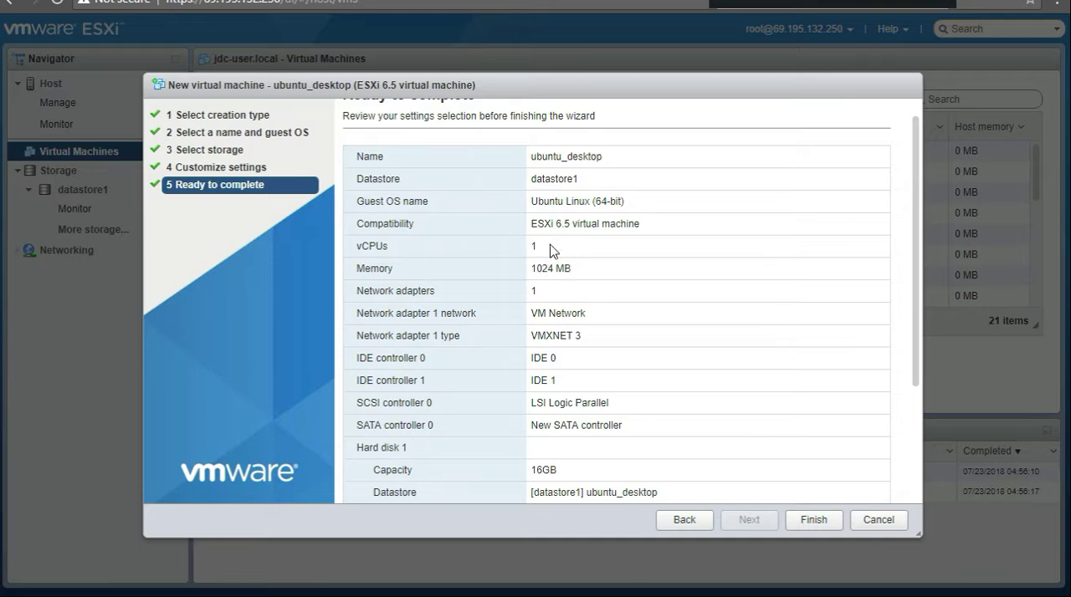
pyautogui.click(811, 520)
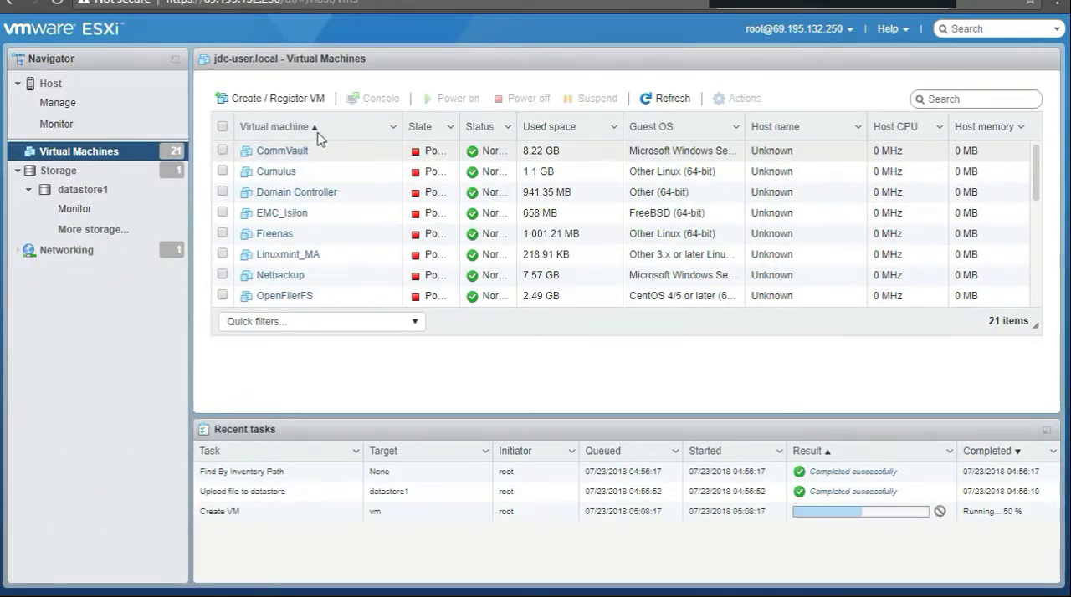
# Step: Open ubuntu_desktop from the virtual machines list sorted by descending name, and review its general information and hardware configuration
pyautogui.click(340, 63)
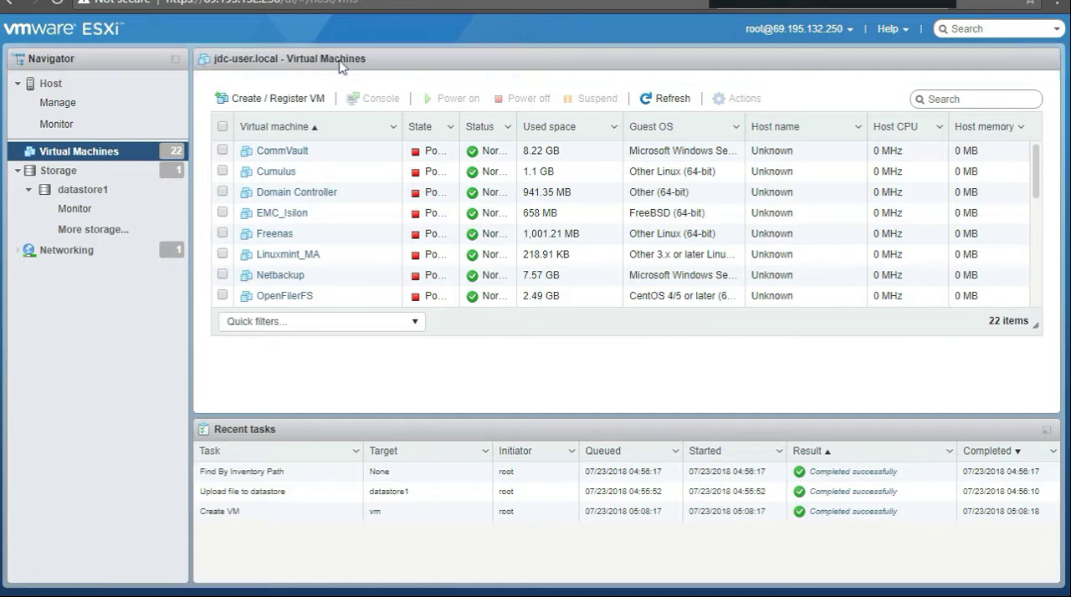
pyautogui.click(289, 129)
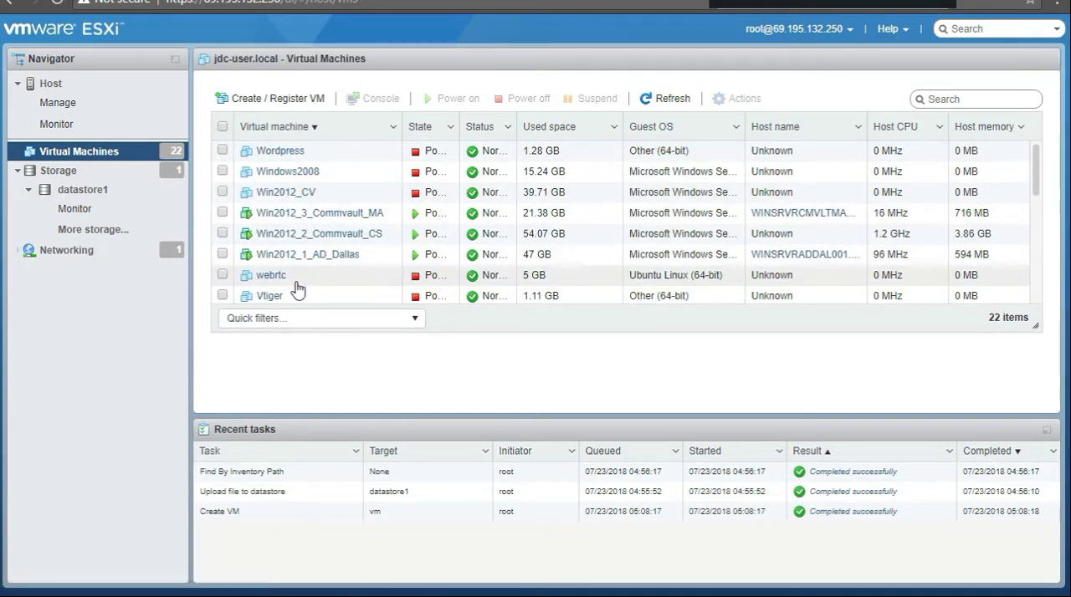
pyautogui.scroll(-2, 297, 289)
pyautogui.scroll(-1, 294, 286)
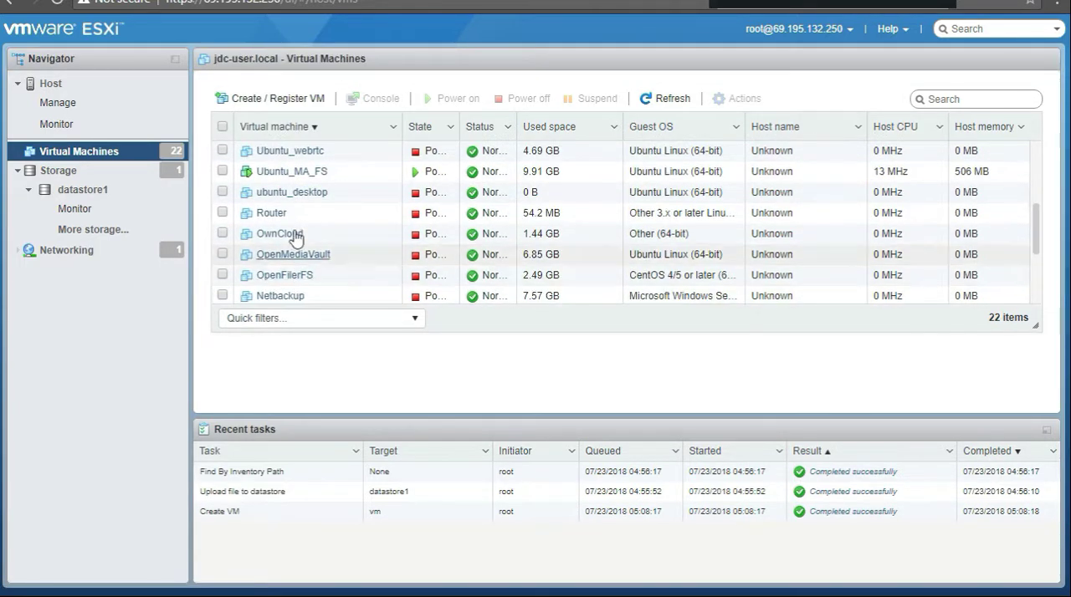
pyautogui.click(269, 195)
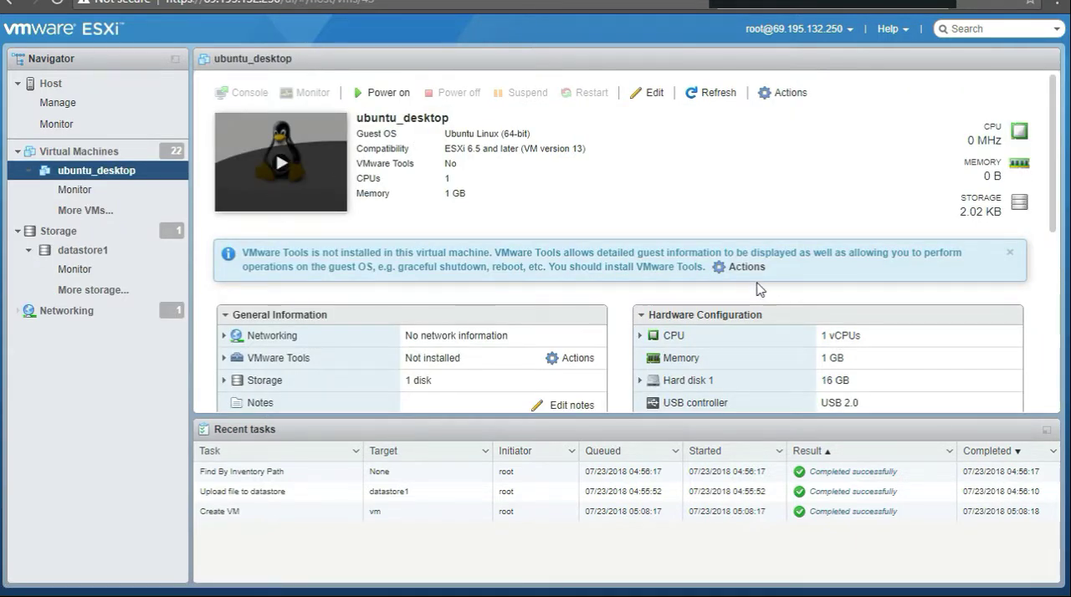
pyautogui.scroll(-1, 458, 343)
pyautogui.scroll(-2, 459, 343)
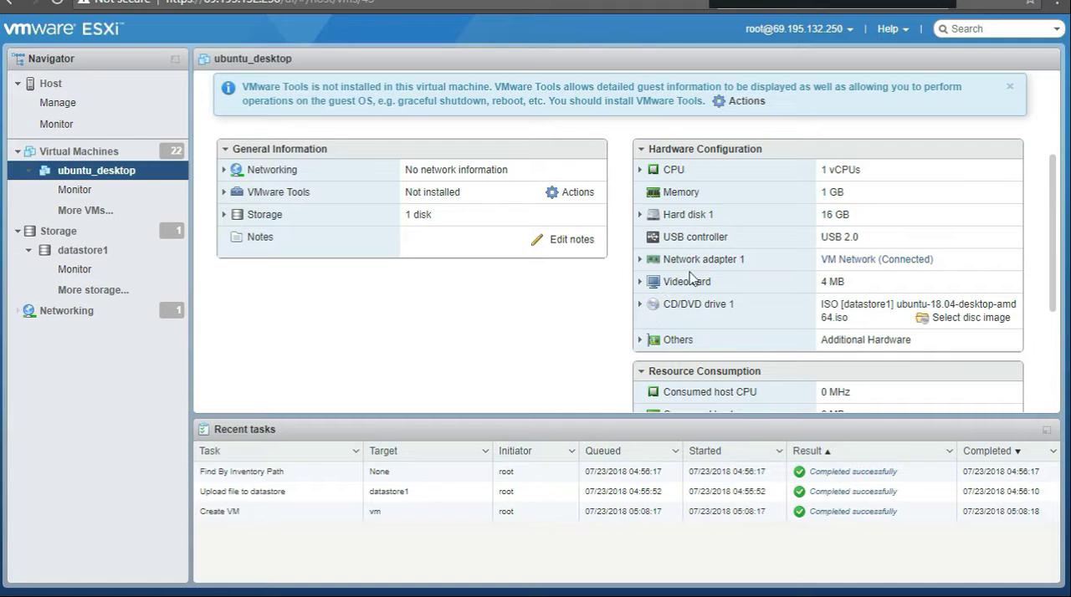
pyautogui.scroll(3, 387, 328)
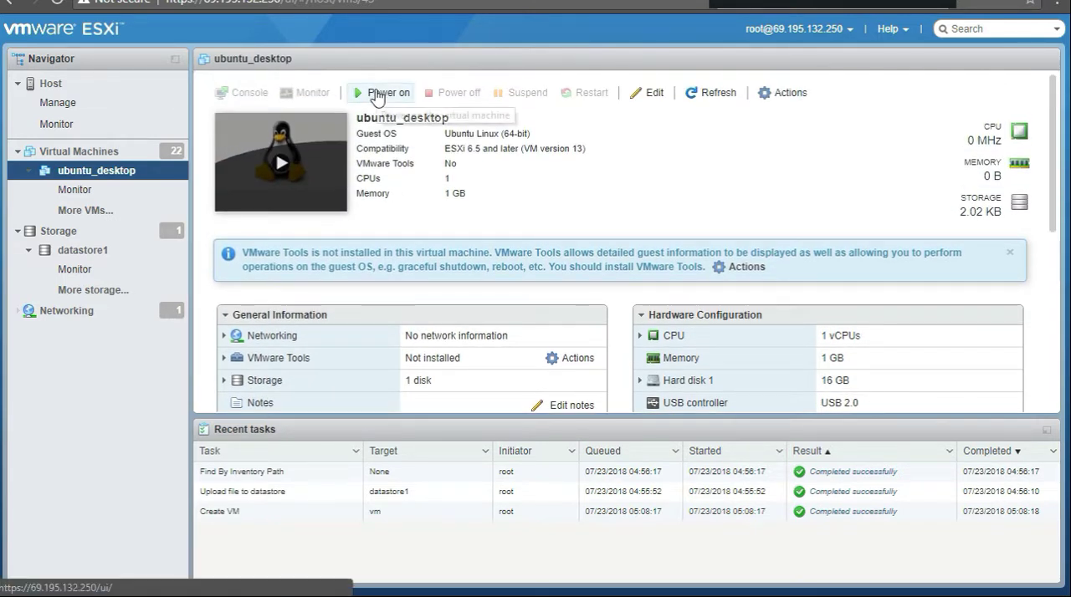
# Step: Power on the ubuntu_desktop virtual machine and open its console
pyautogui.click(378, 93)
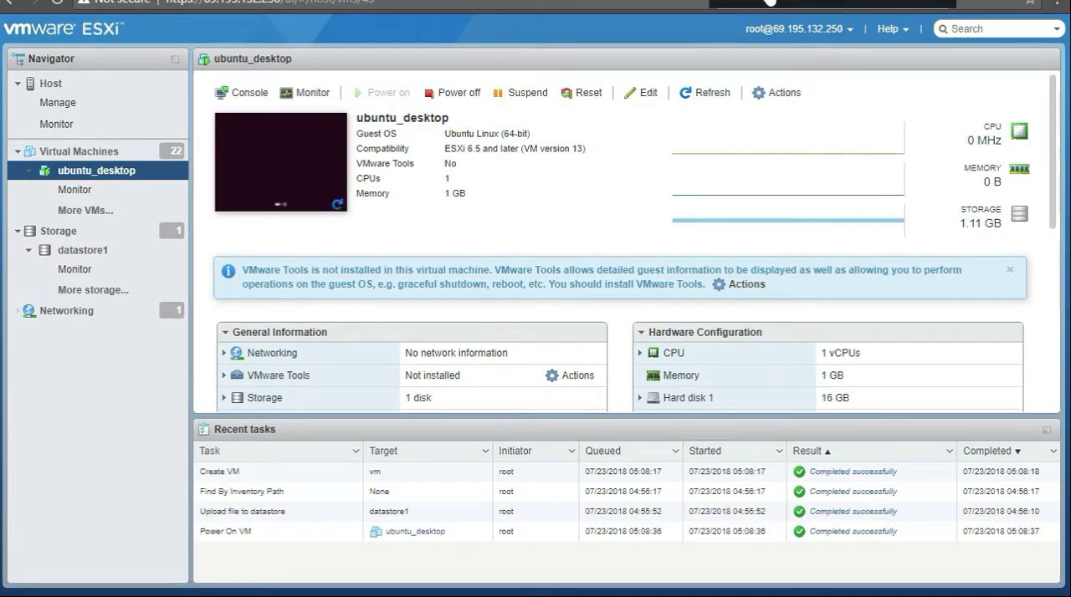
pyautogui.click(316, 151)
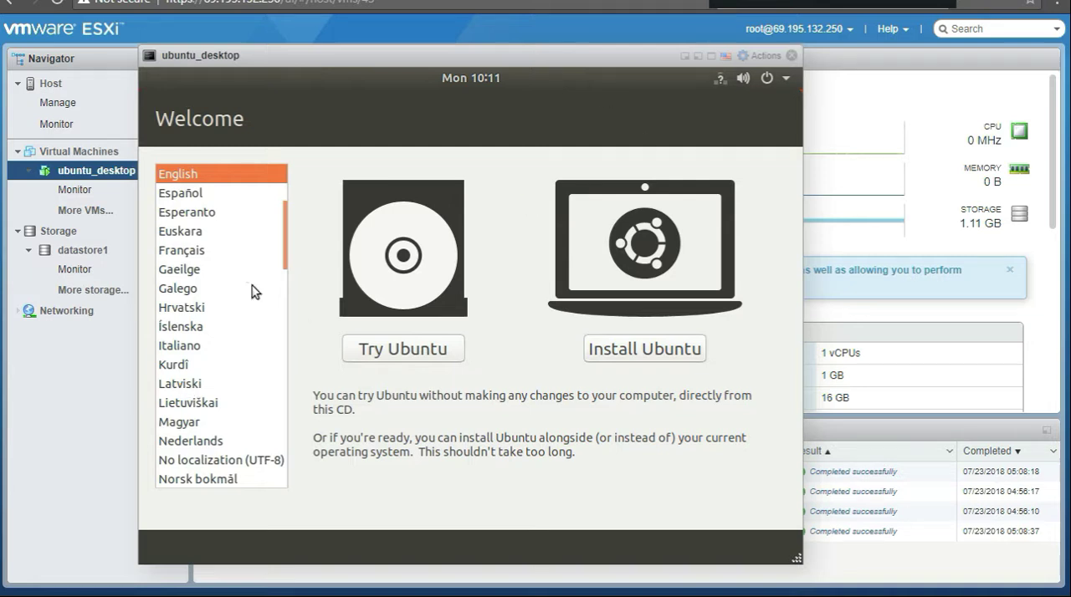
# Step: Try the installer's welcome page in Íslenska, No localization (UTF-8), Magyar, Lietuviškai, Gaeilge, Français and Esperanto
pyautogui.click(171, 344)
pyautogui.click(180, 323)
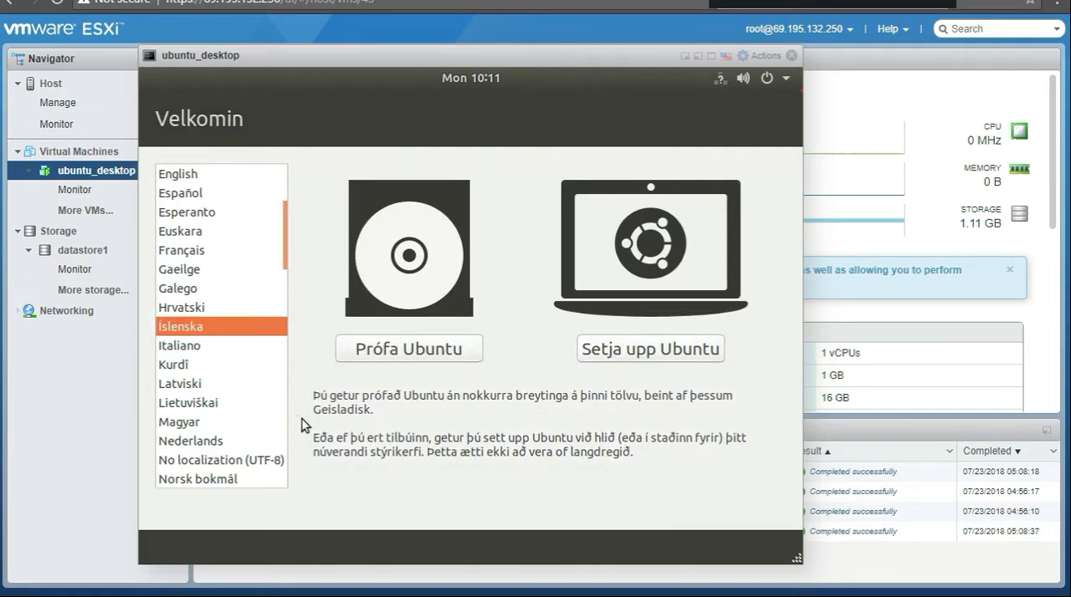
pyautogui.click(206, 423)
pyautogui.click(189, 462)
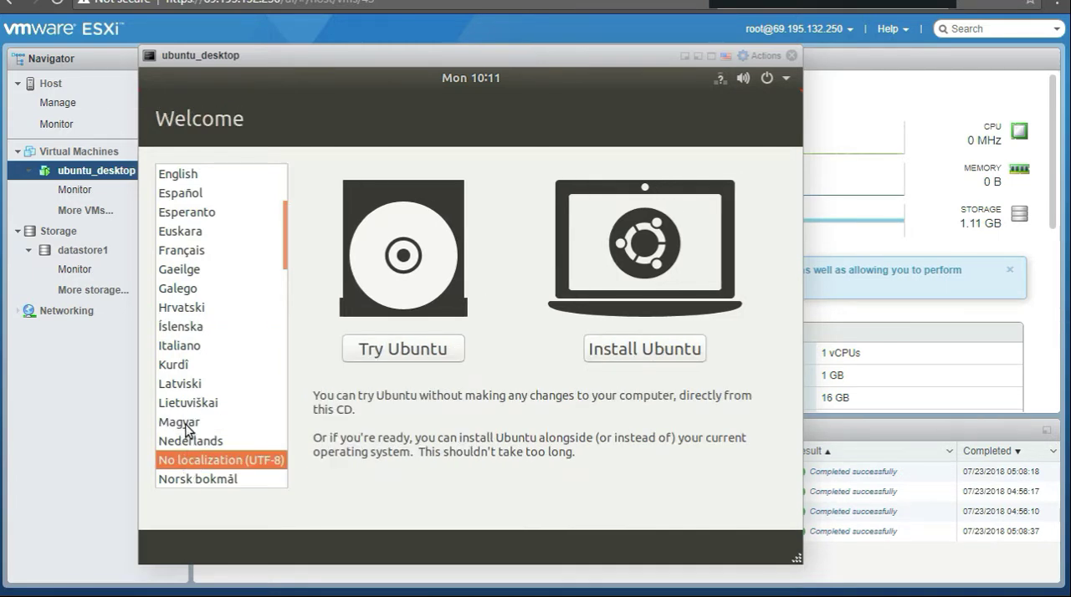
pyautogui.click(186, 422)
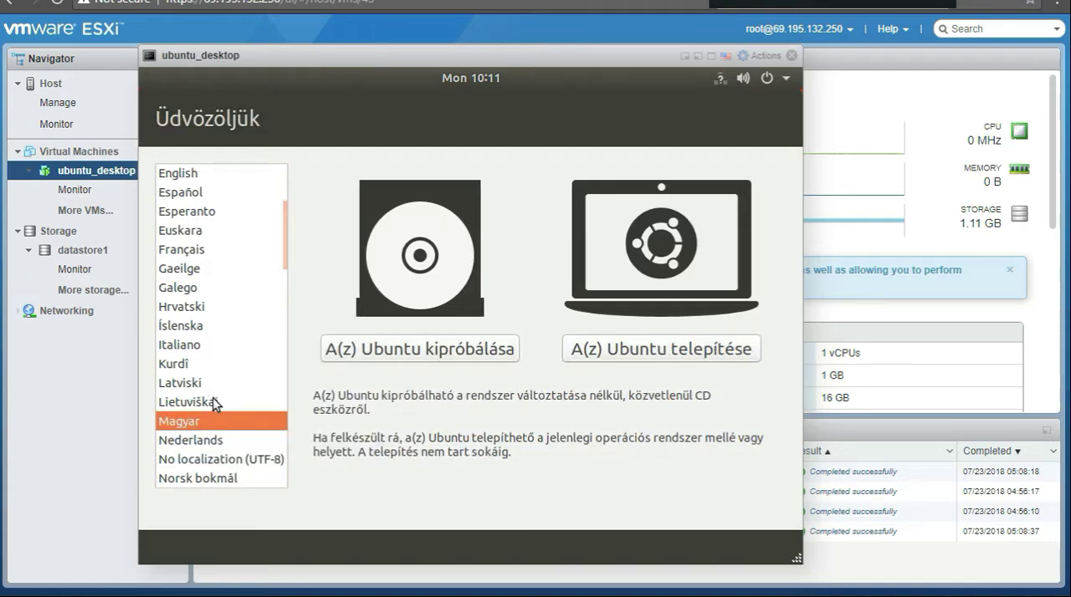
pyautogui.click(199, 401)
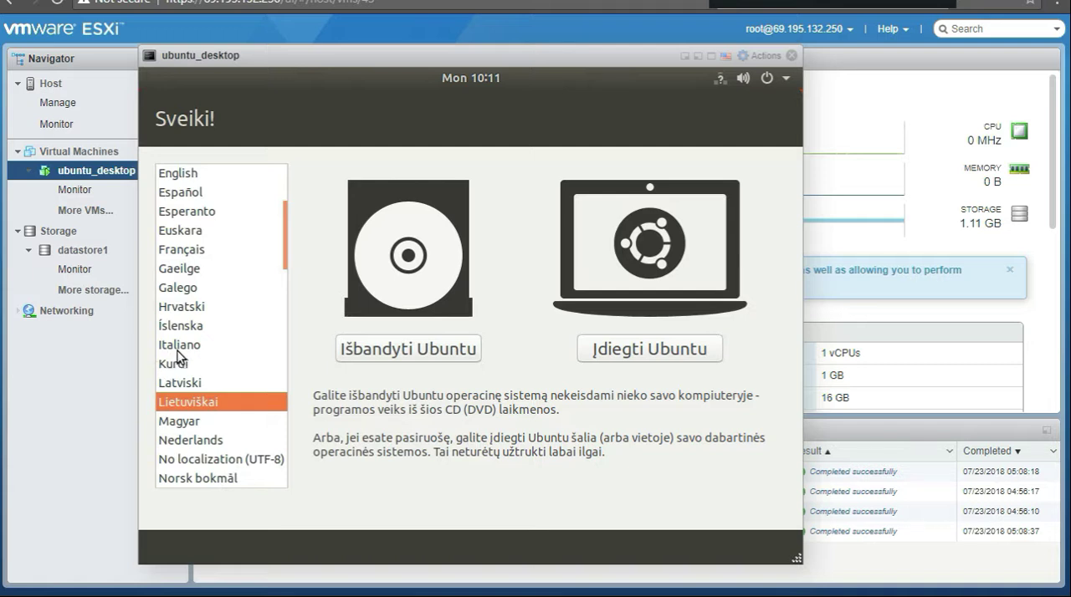
pyautogui.click(189, 268)
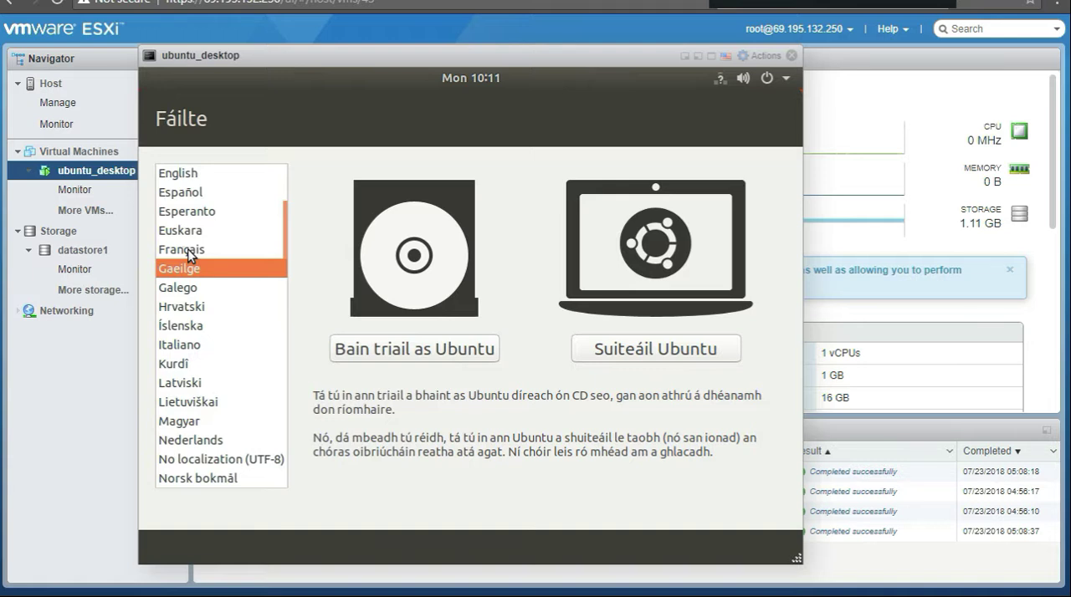
pyautogui.click(189, 251)
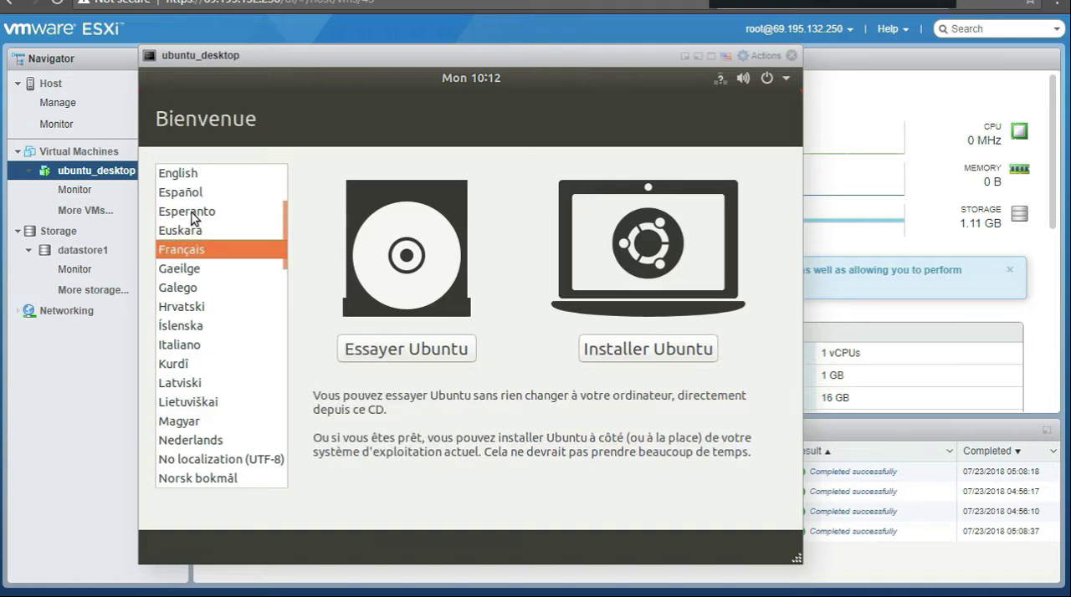
pyautogui.click(193, 215)
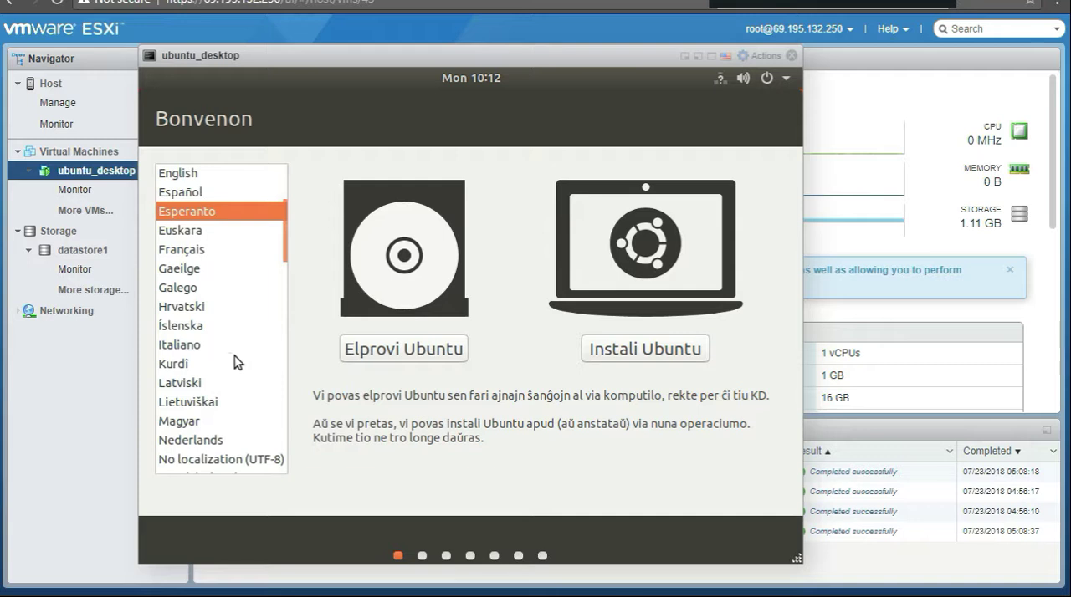
# Step: Try further installer languages from lower in the language list, including Tagalog, Türkçe and Русский
pyautogui.scroll(-1, 248, 433)
pyautogui.scroll(-8, 248, 433)
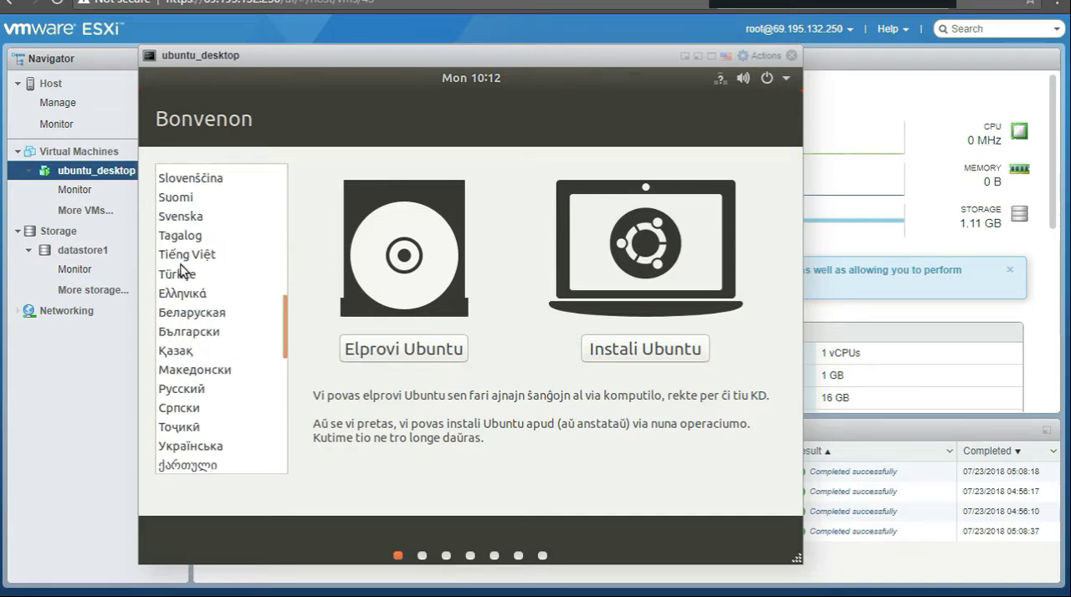
pyautogui.click(182, 237)
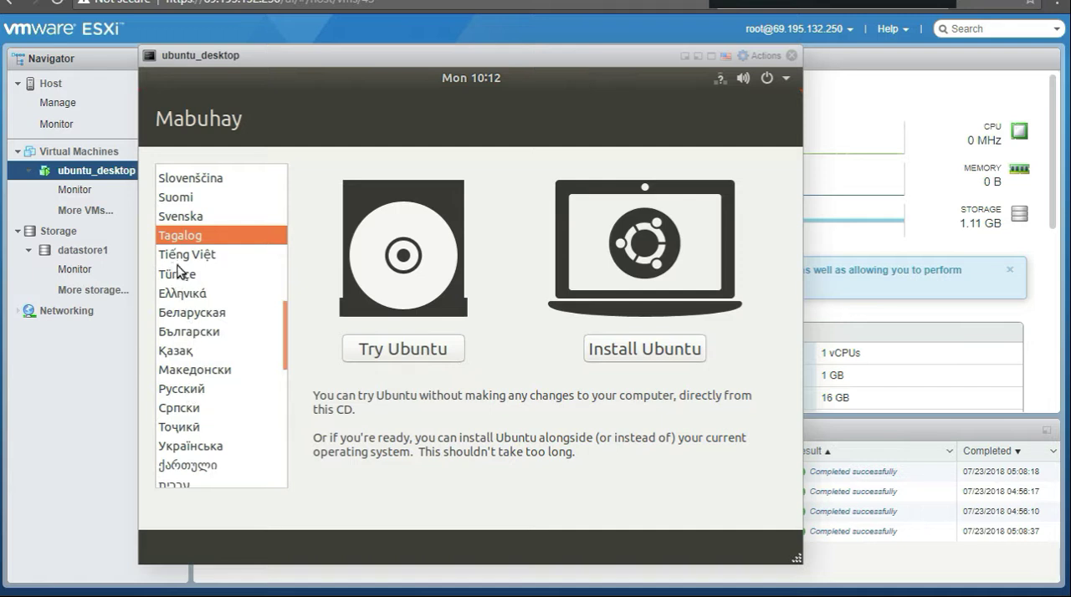
pyautogui.press('Down')
pyautogui.press('Down')
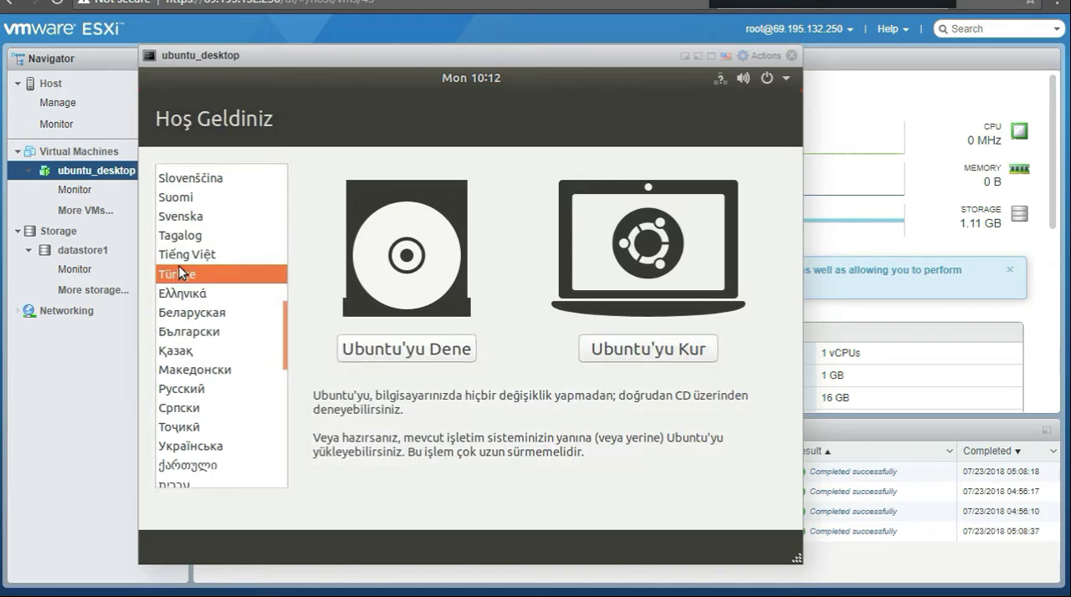
pyautogui.press('Up')
pyautogui.press('Up')
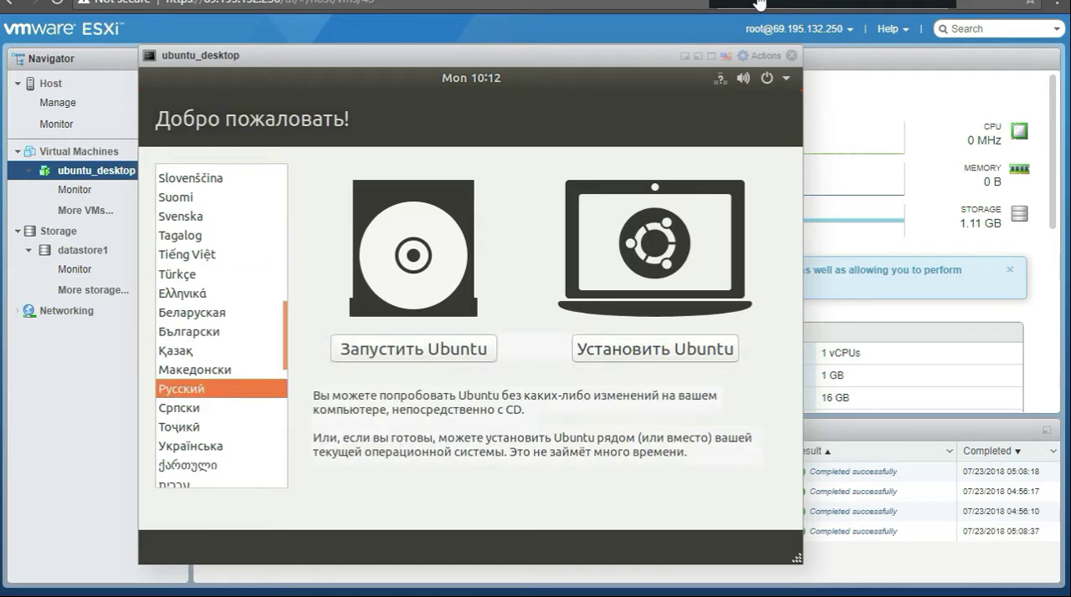
# Step: Start the Ubuntu installation in English with the English (US) keyboard layout and the Normal installation option
pyautogui.click(629, 346)
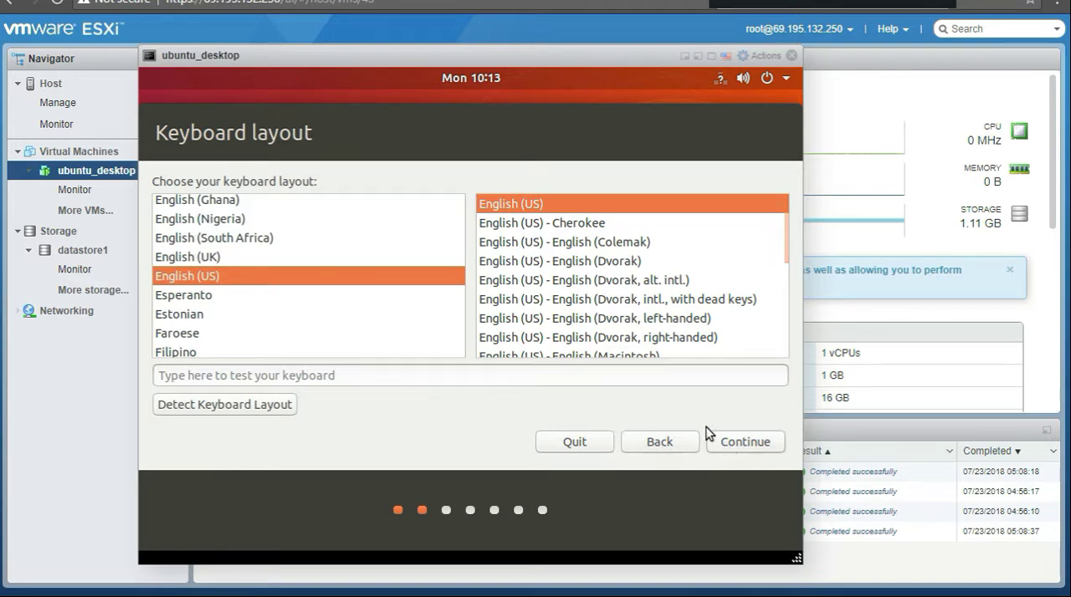
pyautogui.click(744, 443)
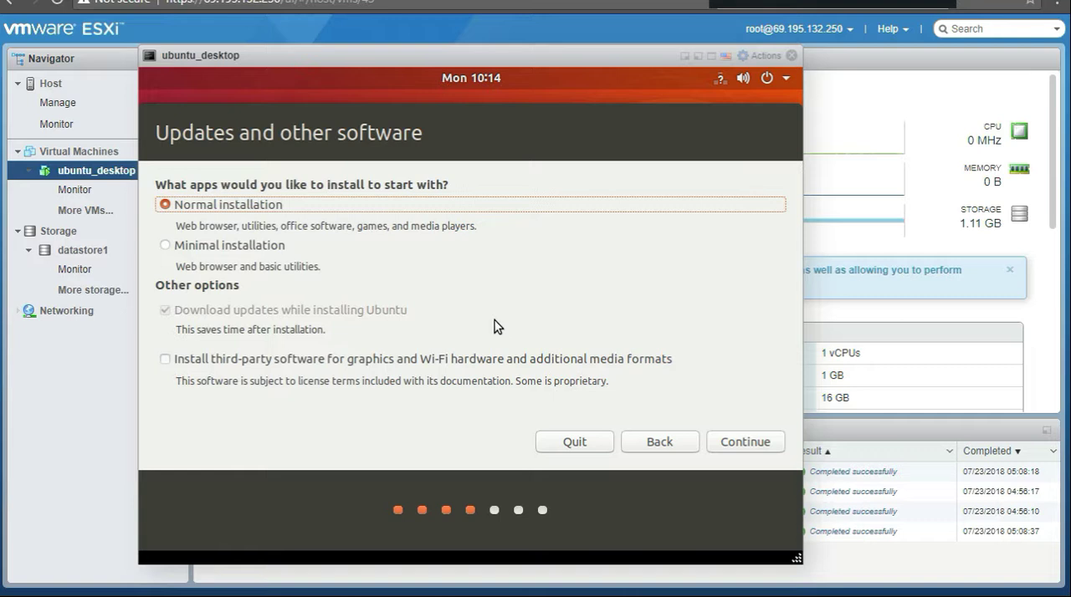
pyautogui.click(737, 443)
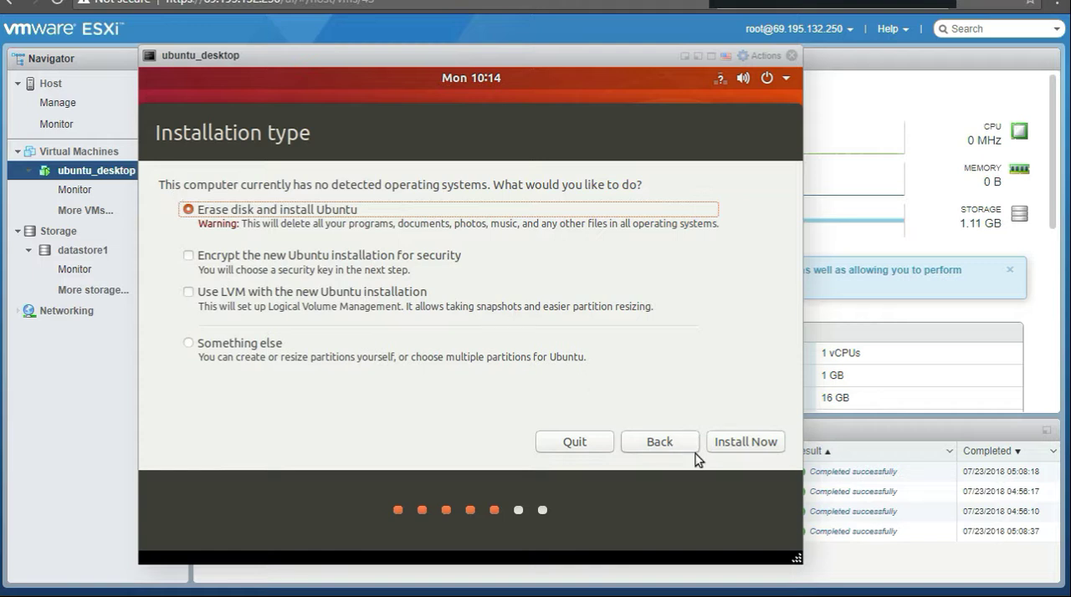
# Step: Accept Erase disk and install Ubuntu, write the changes to disk, and choose a western United States time zone on the map
pyautogui.click(740, 449)
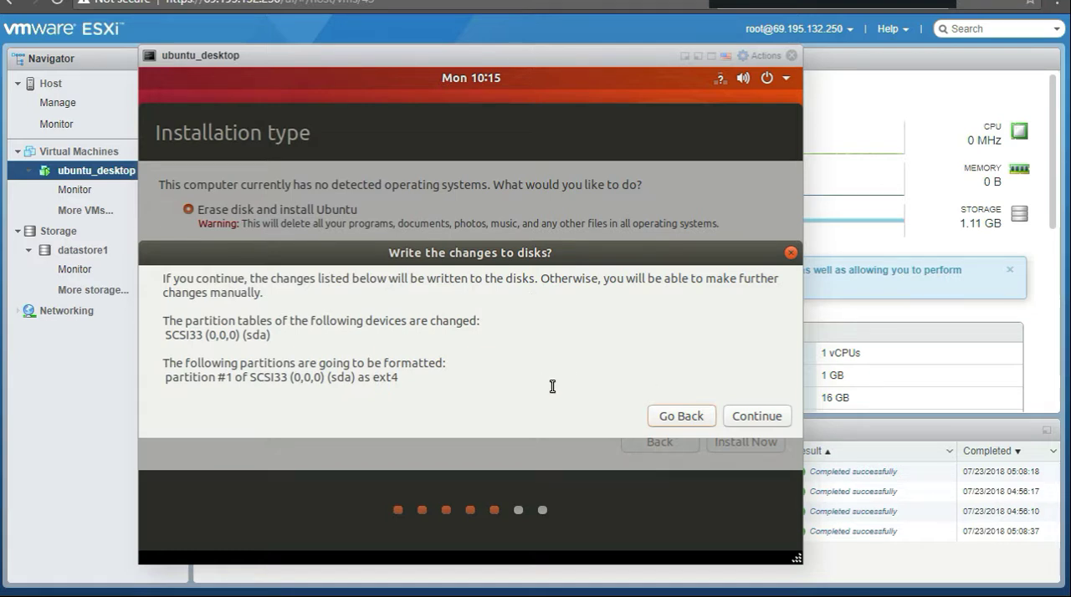
pyautogui.click(765, 417)
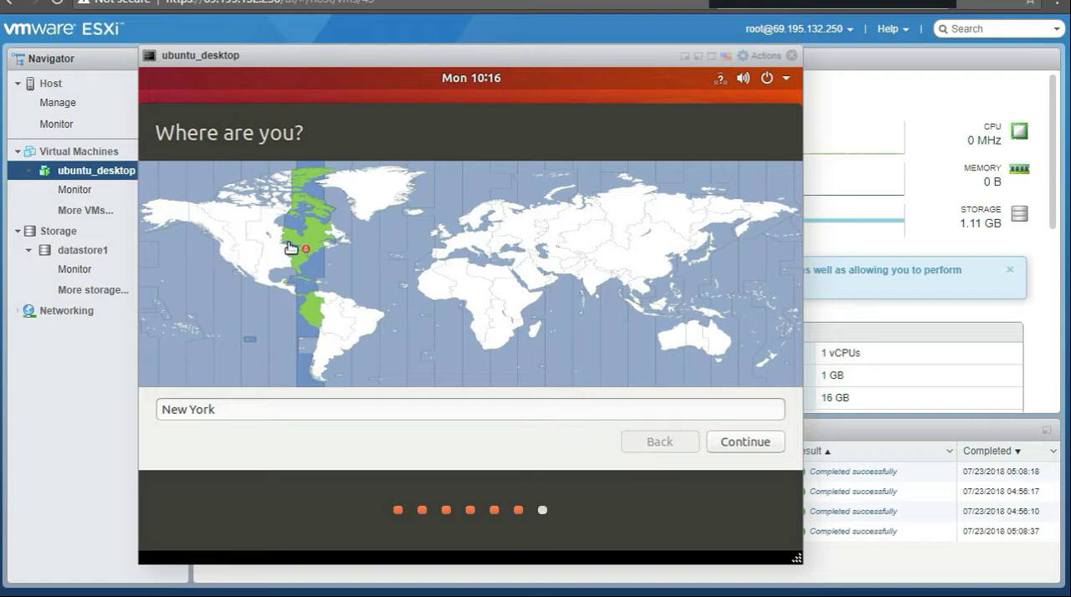
pyautogui.click(236, 255)
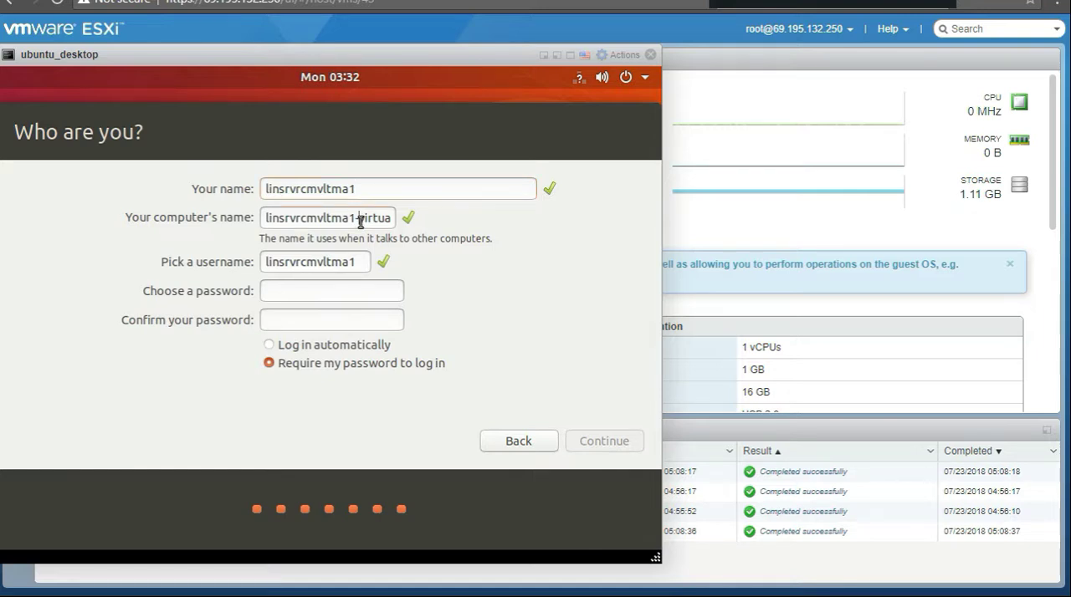
# Step: Shorten the computer's name to linsrvrcmvltma1 by removing the hyphen and the suffix after it
pyautogui.press('Tab')
pyautogui.press('Tab')
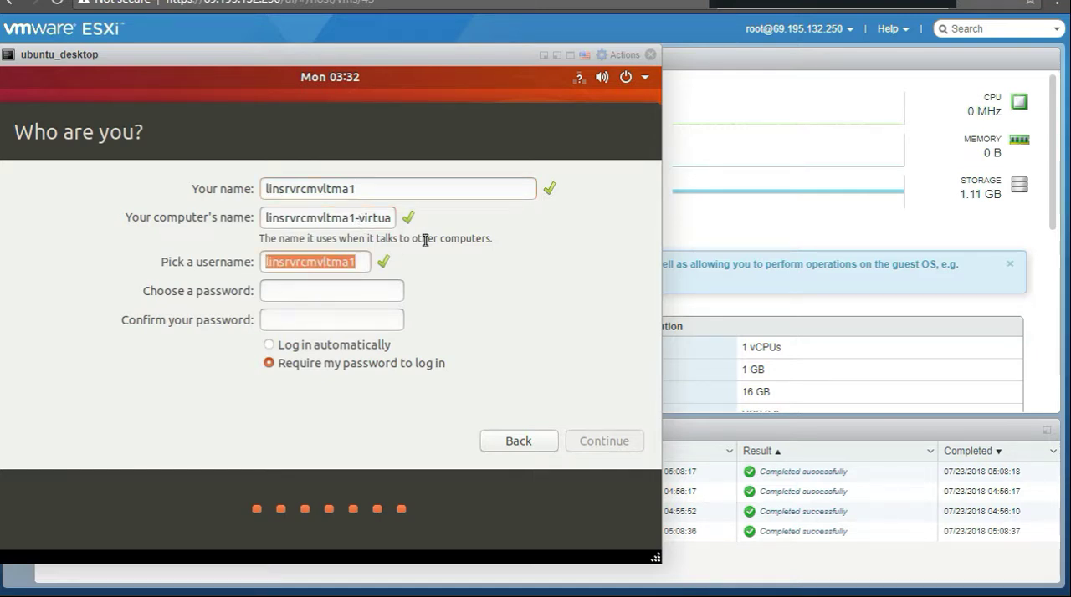
pyautogui.click(360, 217)
pyautogui.press('Delete')
pyautogui.press('Delete')
pyautogui.press('Delete')
pyautogui.press('Delete')
pyautogui.press('Delete')
pyautogui.press('Delete')
pyautogui.press('Delete')
pyautogui.press('Delete')
pyautogui.press('Delete')
pyautogui.press('Delete')
pyautogui.press('Delete')
pyautogui.press('Delete')
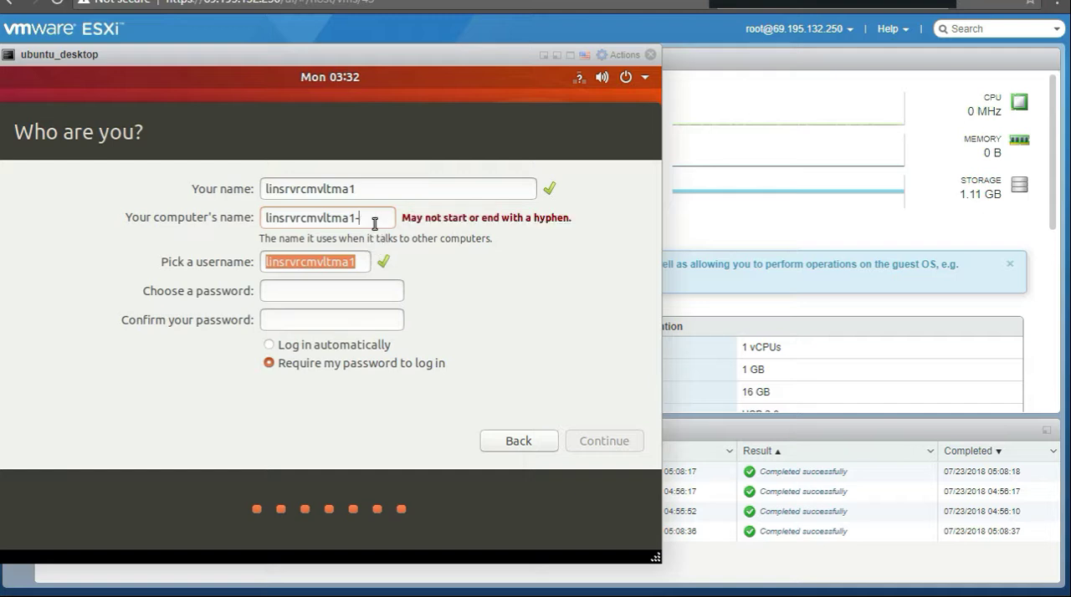
pyautogui.press('BackSpace')
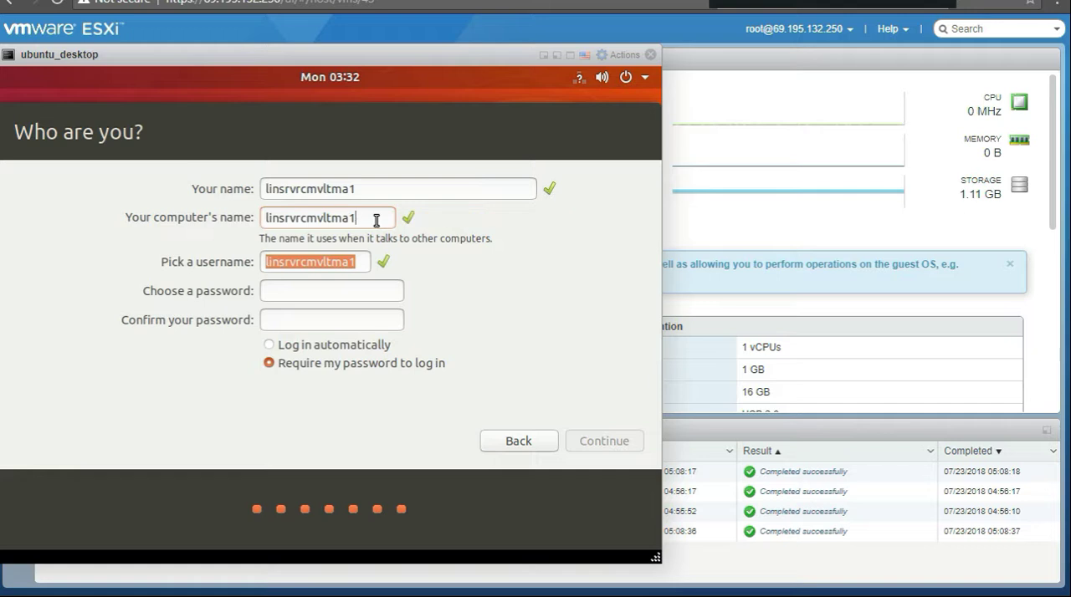
# Step: Enter and confirm the account password, set the account to log in automatically, and continue the installation
pyautogui.click(359, 291)
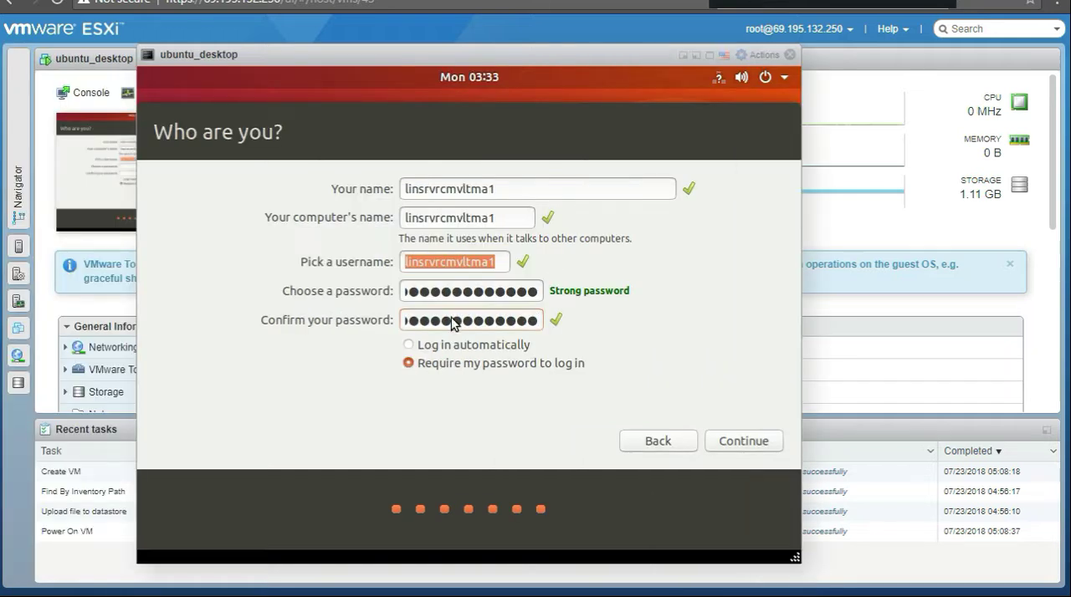
pyautogui.click(410, 347)
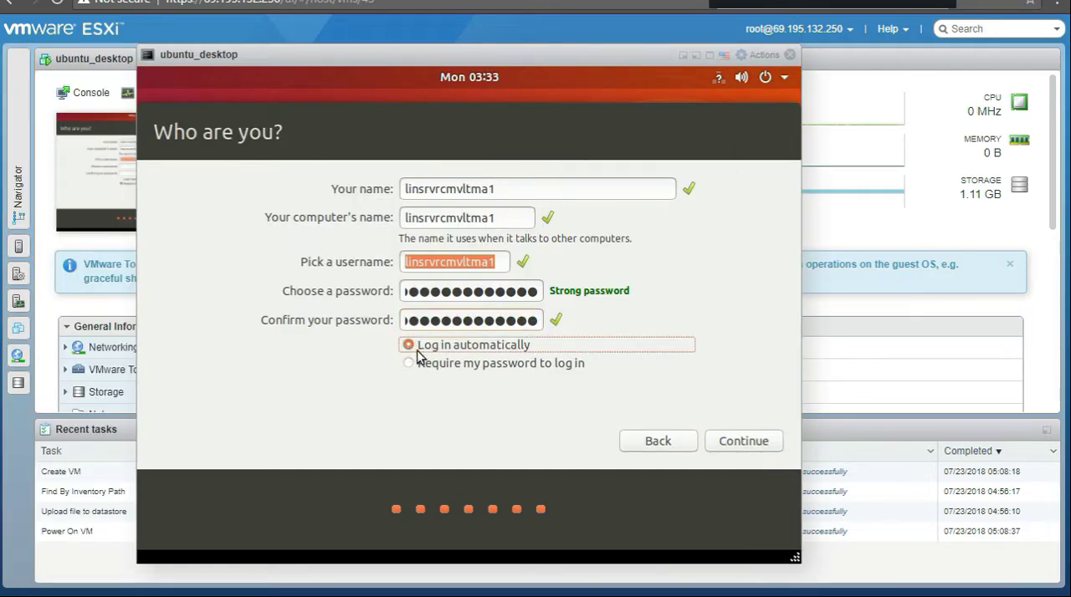
pyautogui.click(493, 270)
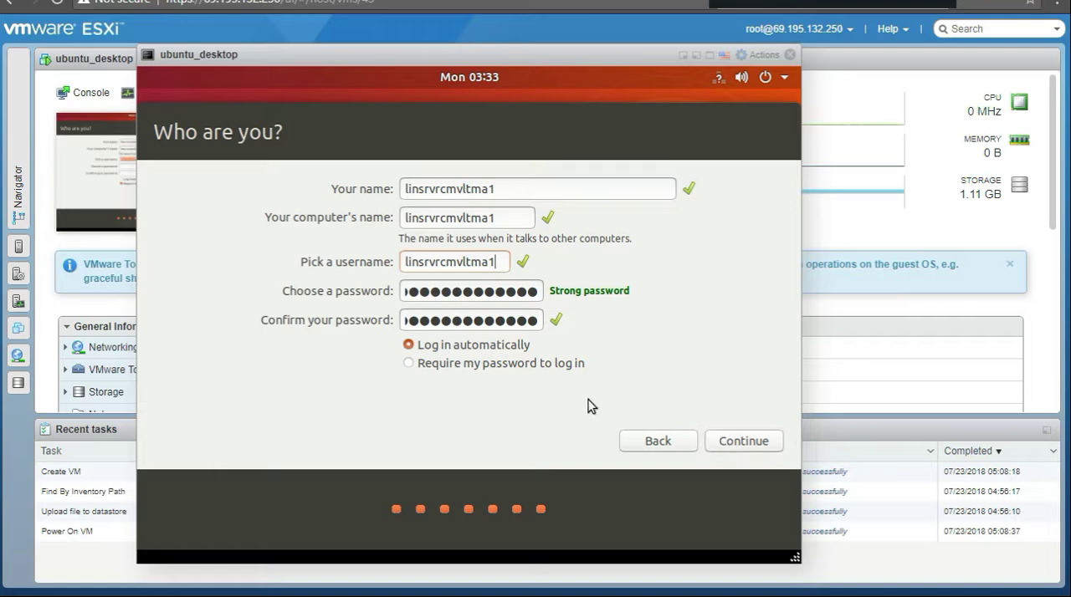
pyautogui.click(752, 450)
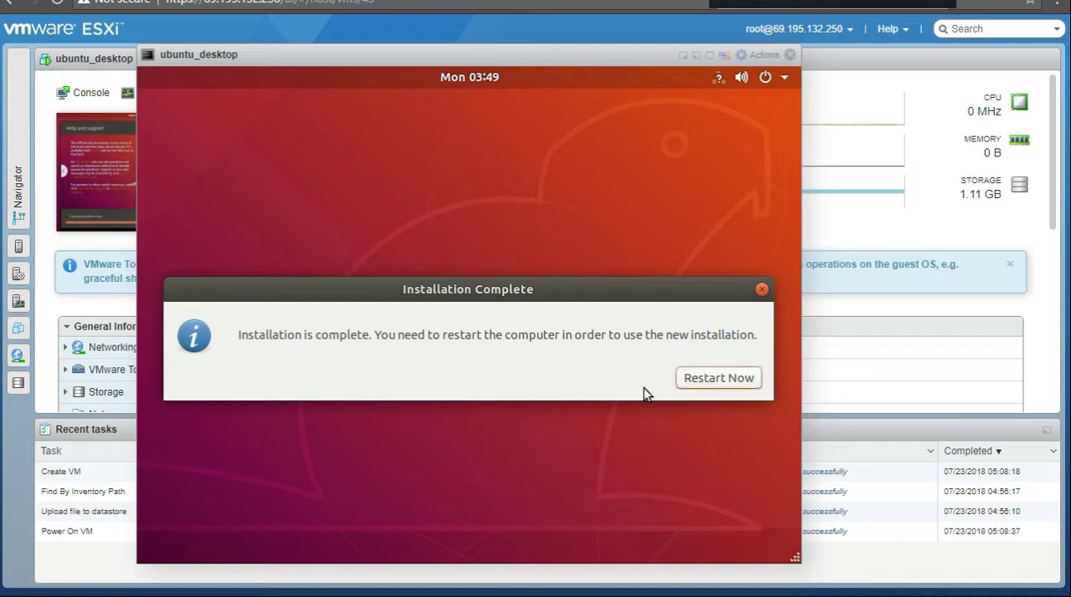
# Step: Restart the machine after the installation and save its CD/DVD Drive 1 source as Host device
pyautogui.click(718, 378)
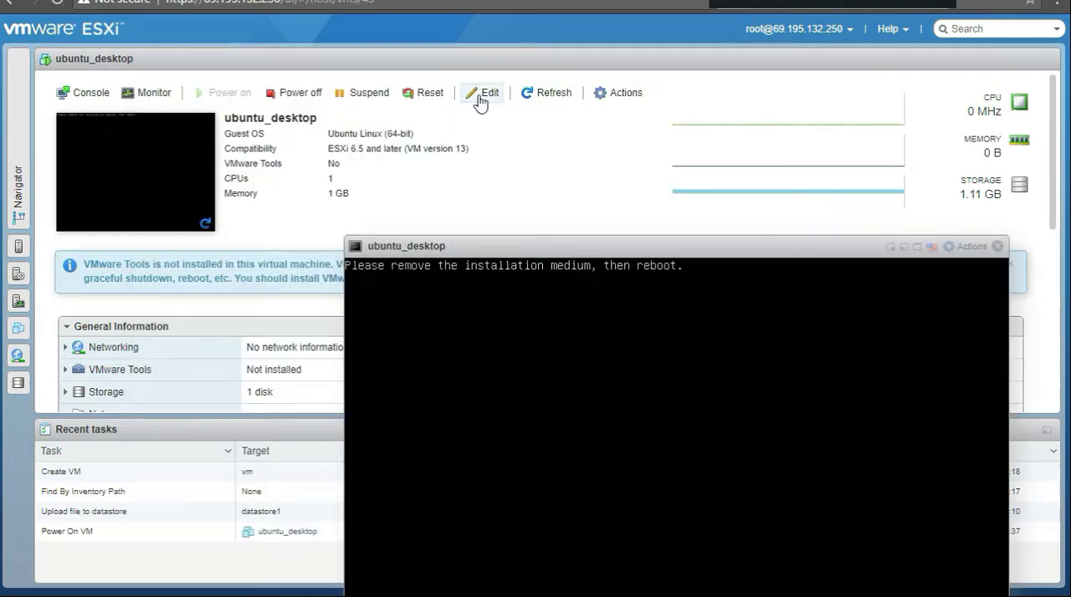
pyautogui.click(482, 94)
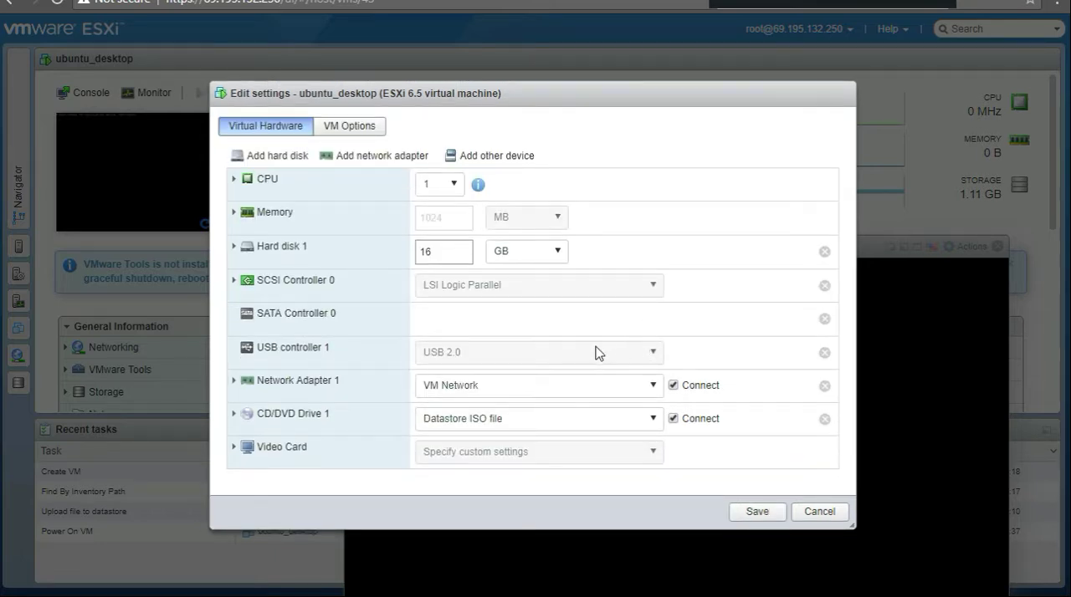
pyautogui.click(658, 425)
pyautogui.click(472, 448)
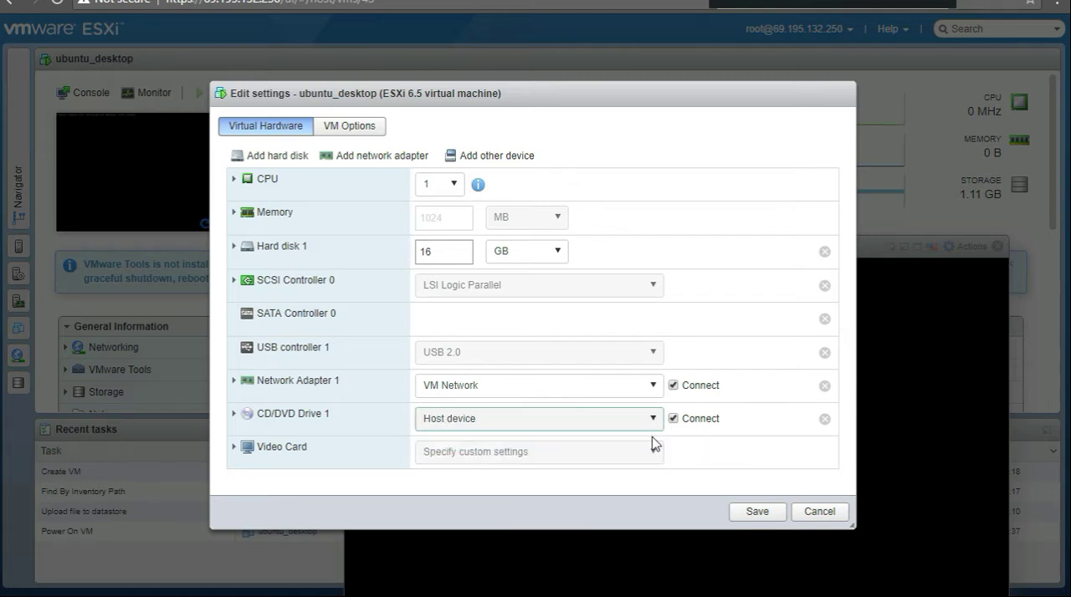
pyautogui.click(755, 512)
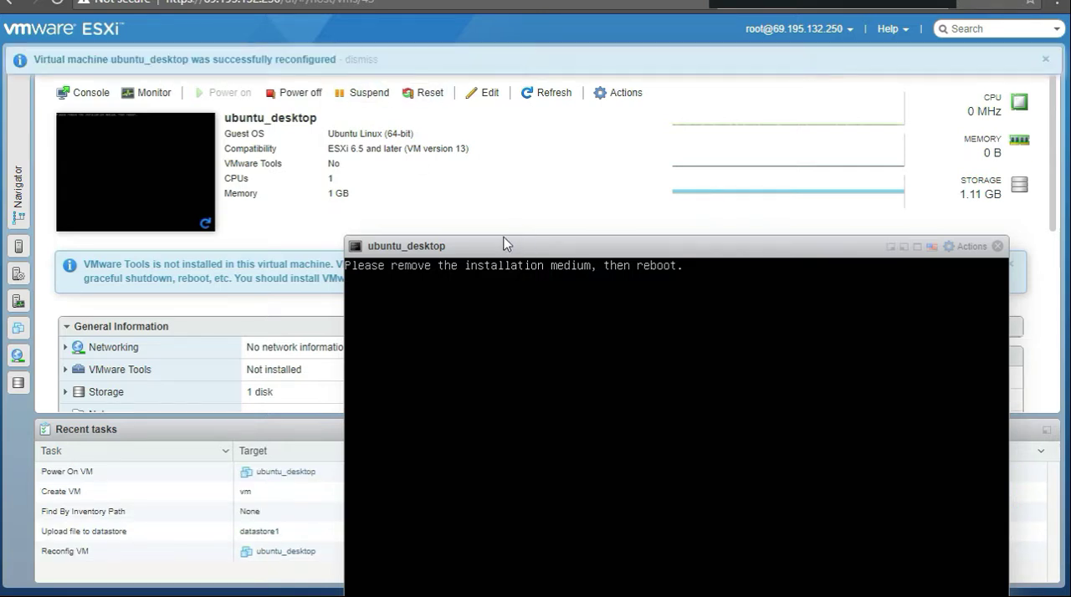
# Step: Reposition the ubuntu_desktop console window, close it, and return to the host's Virtual Machines list
pyautogui.moveTo(537, 249); pyautogui.dragTo(312, 87)
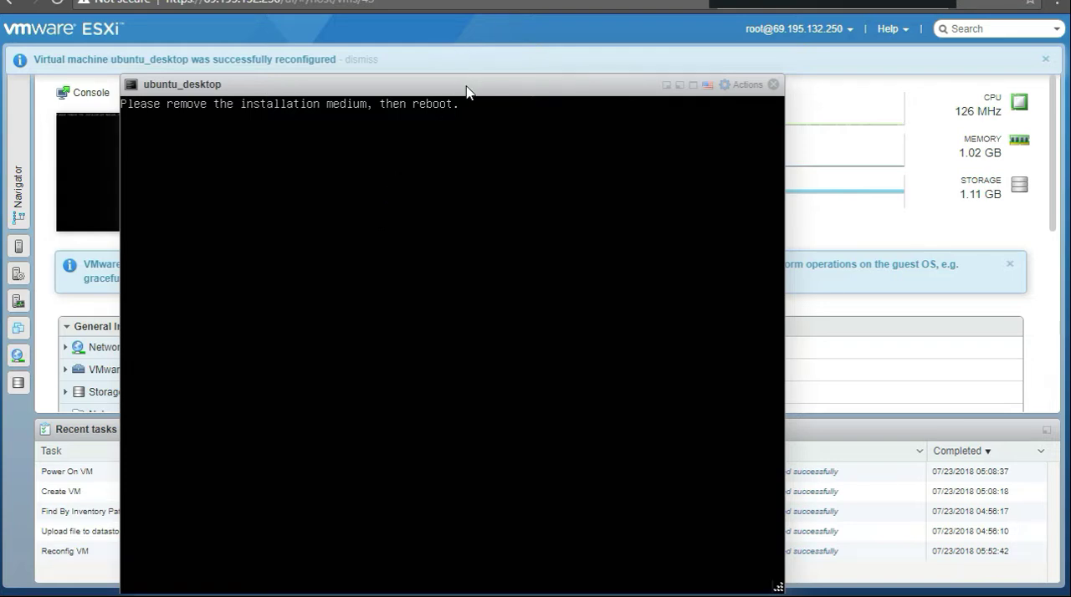
pyautogui.moveTo(466, 87); pyautogui.dragTo(466, 62)
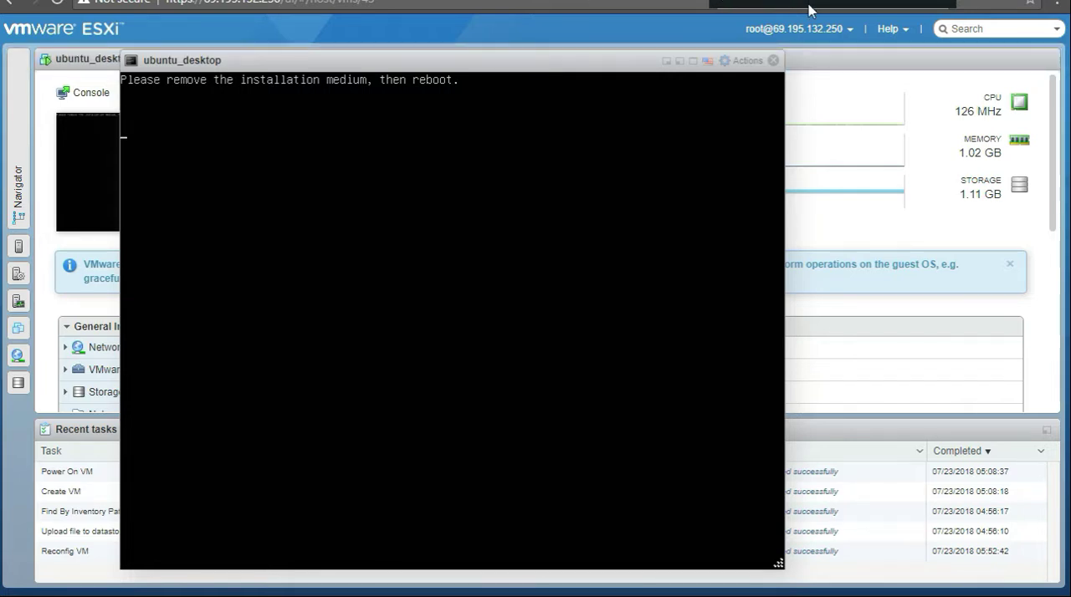
pyautogui.click(774, 61)
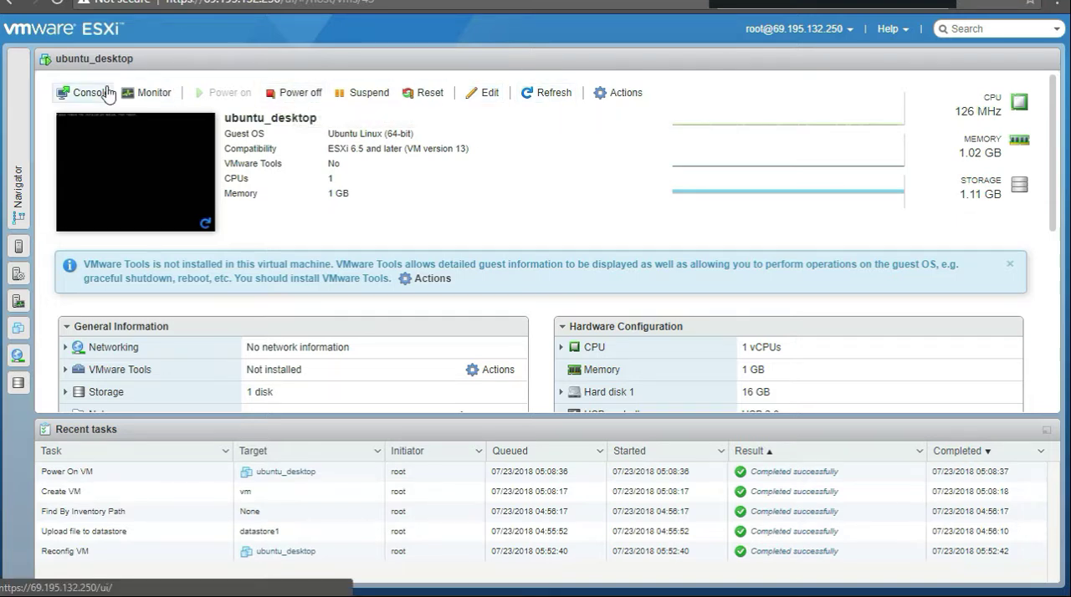
pyautogui.click(16, 186)
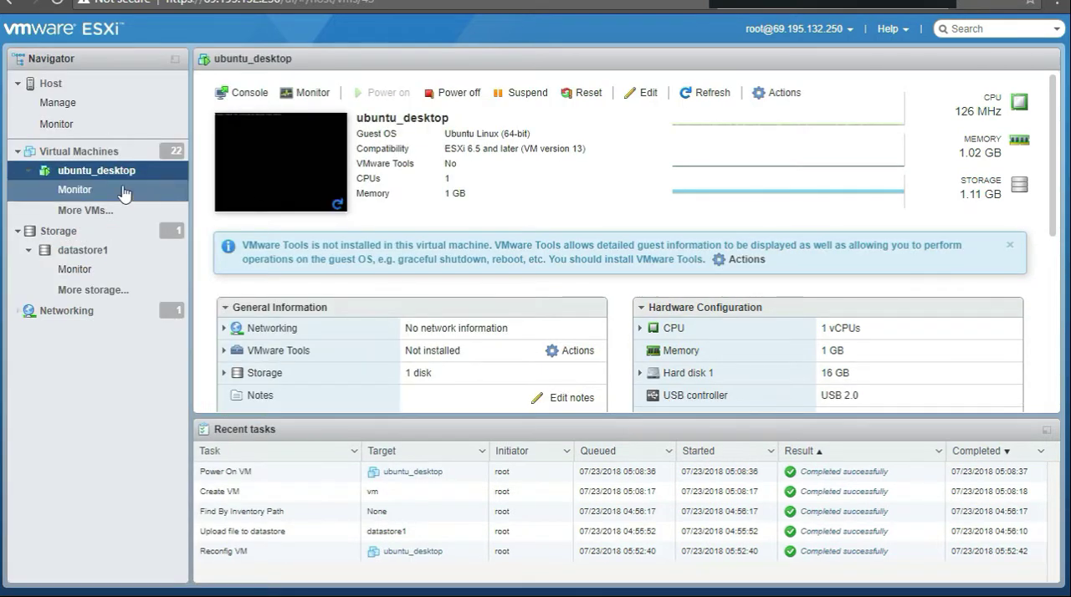
pyautogui.click(107, 153)
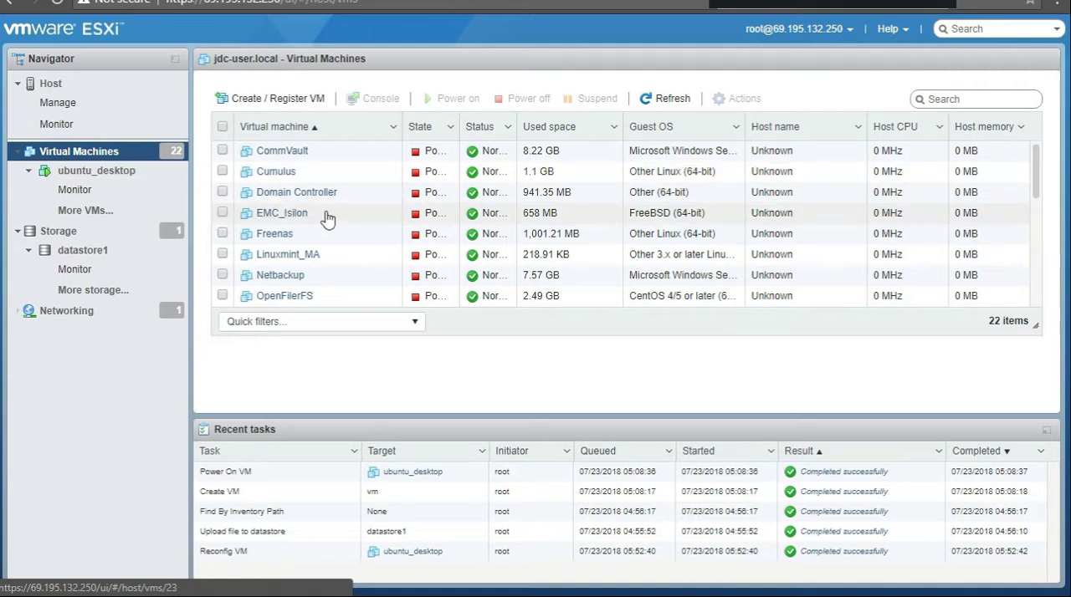
# Step: Reset the ubuntu_desktop virtual machine and accept the data loss warning
pyautogui.scroll(-3, 310, 184)
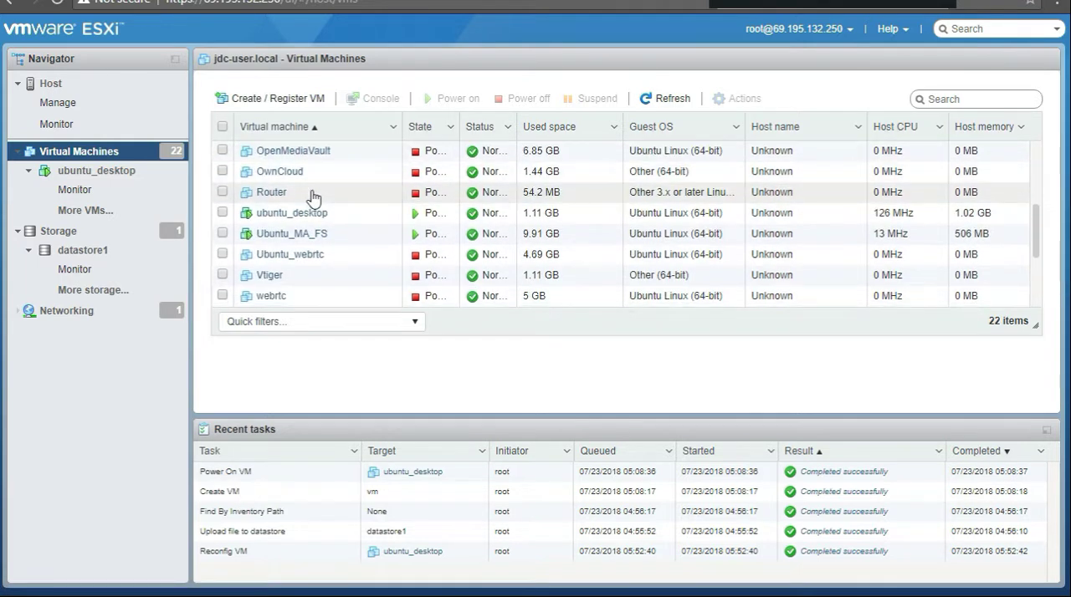
pyautogui.click(223, 214)
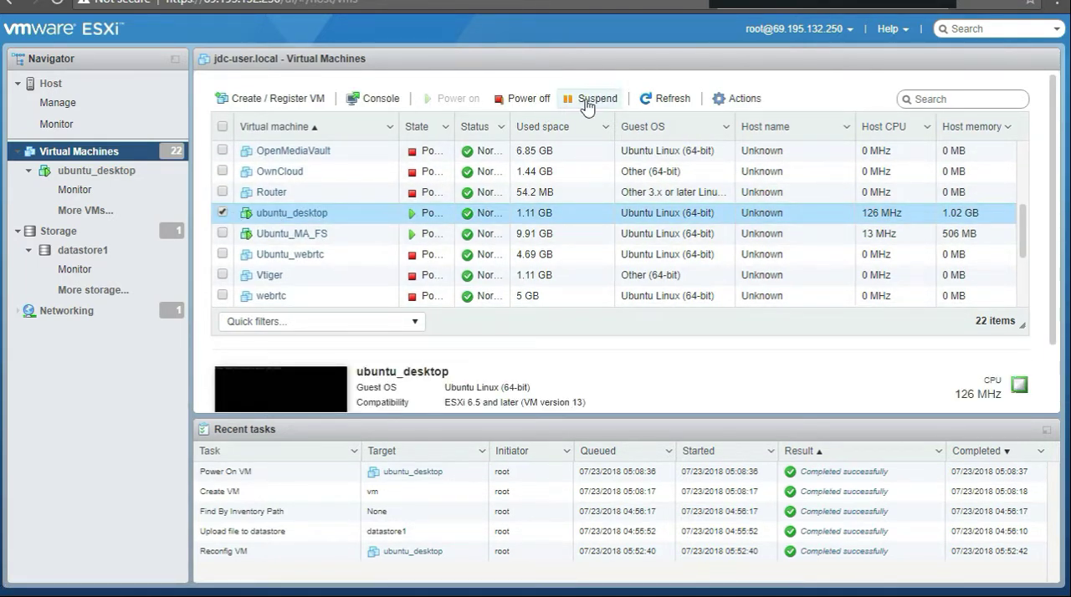
pyautogui.rightClick(323, 215)
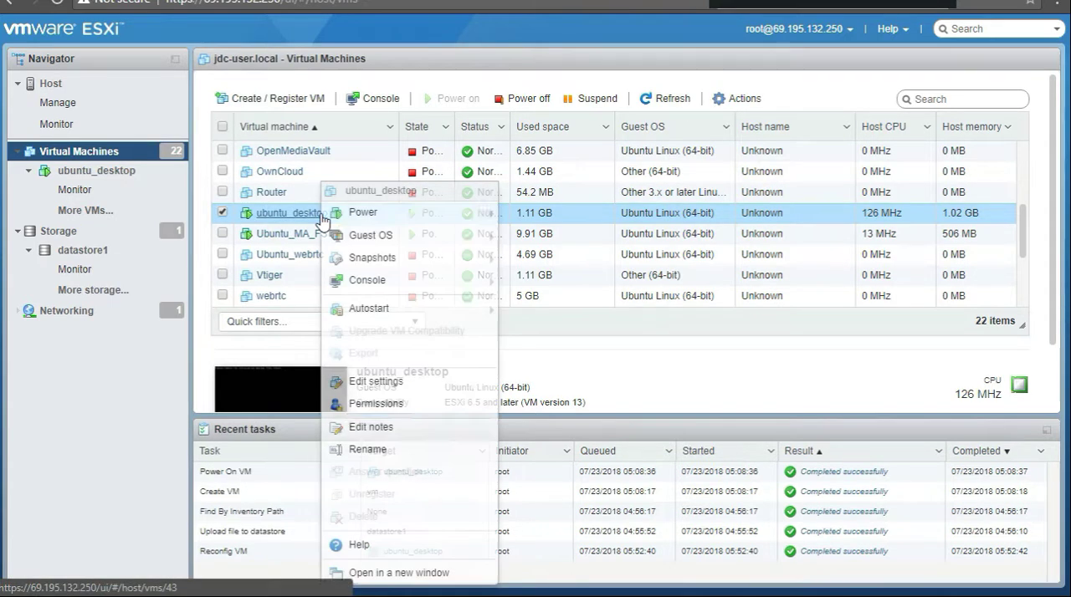
pyautogui.moveTo(380, 217)
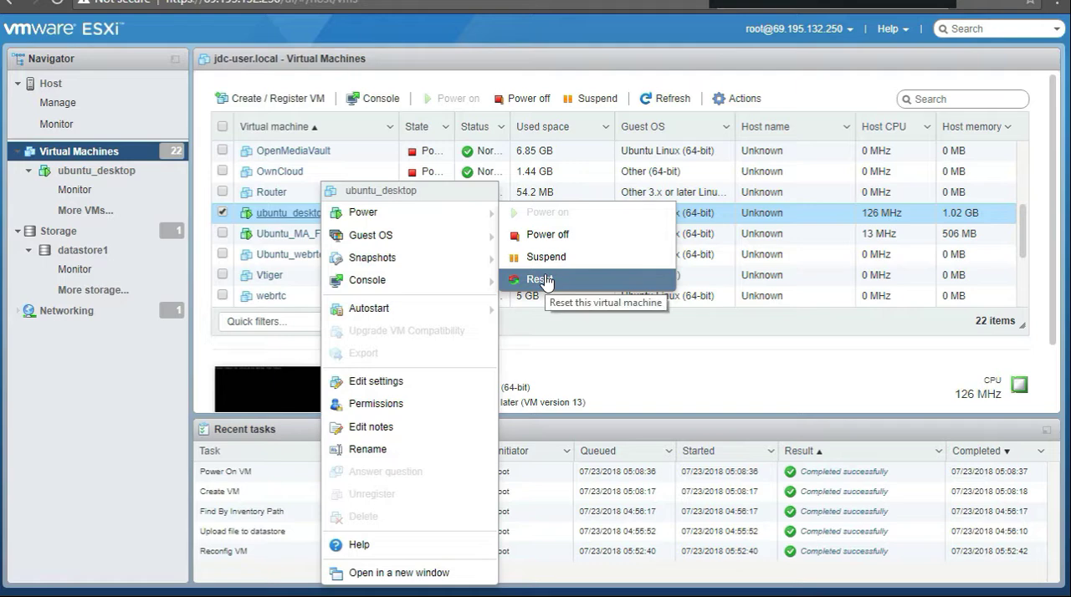
pyautogui.click(542, 280)
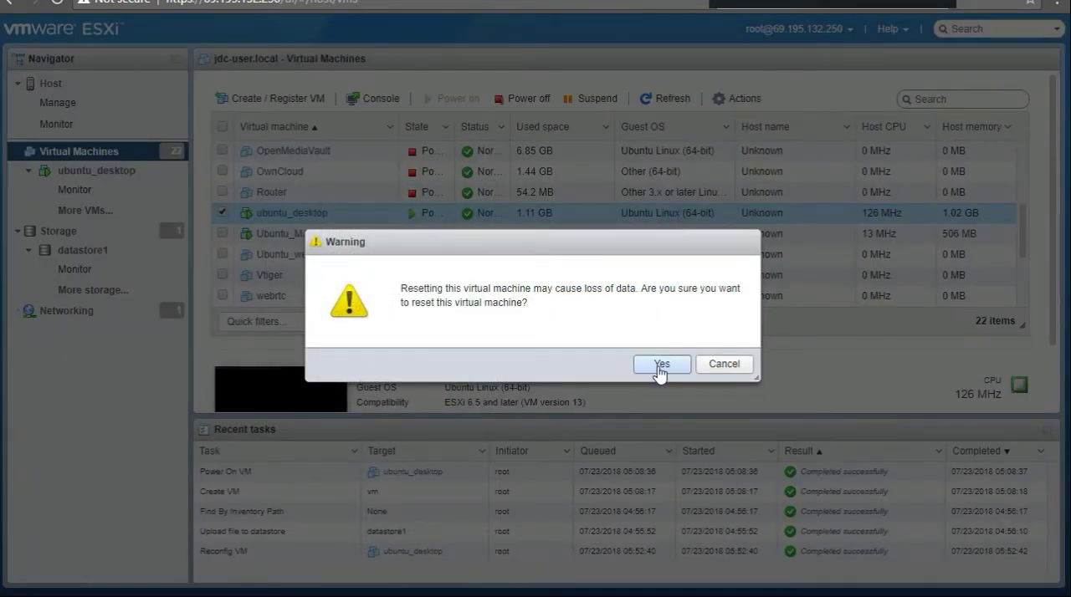
pyautogui.click(661, 366)
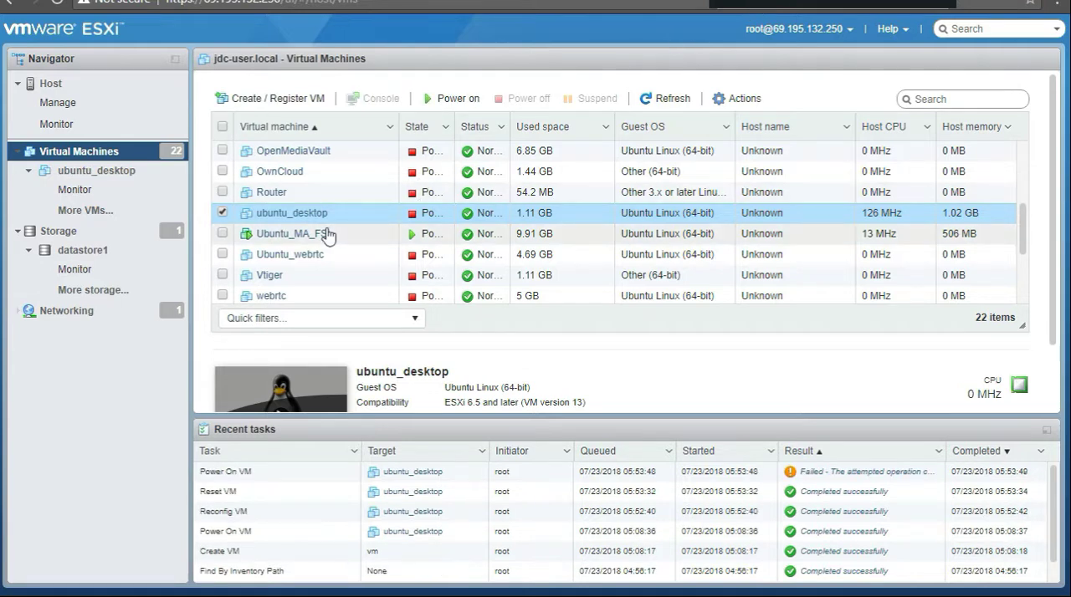
# Step: Try to power on ubuntu_desktop from the virtual machines list and again from its own summary page
pyautogui.click(454, 99)
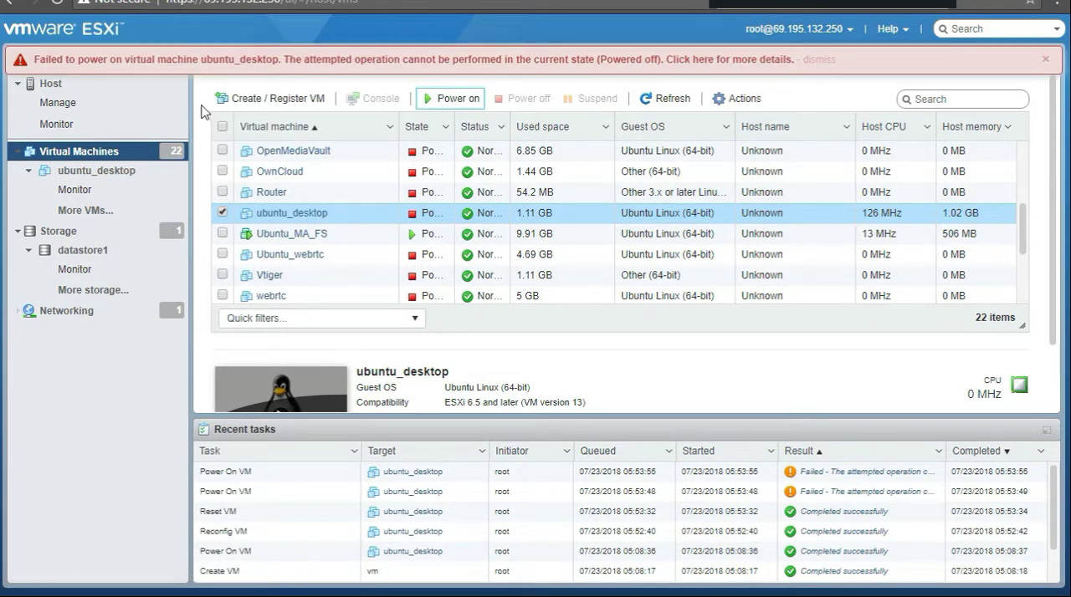
pyautogui.click(818, 61)
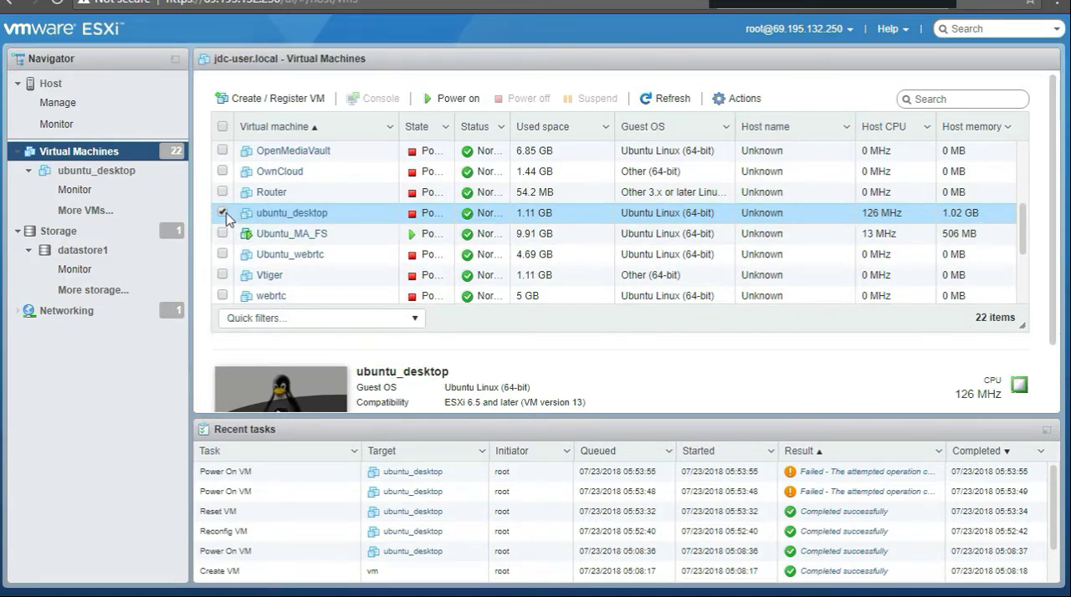
pyautogui.click(222, 212)
pyautogui.click(292, 215)
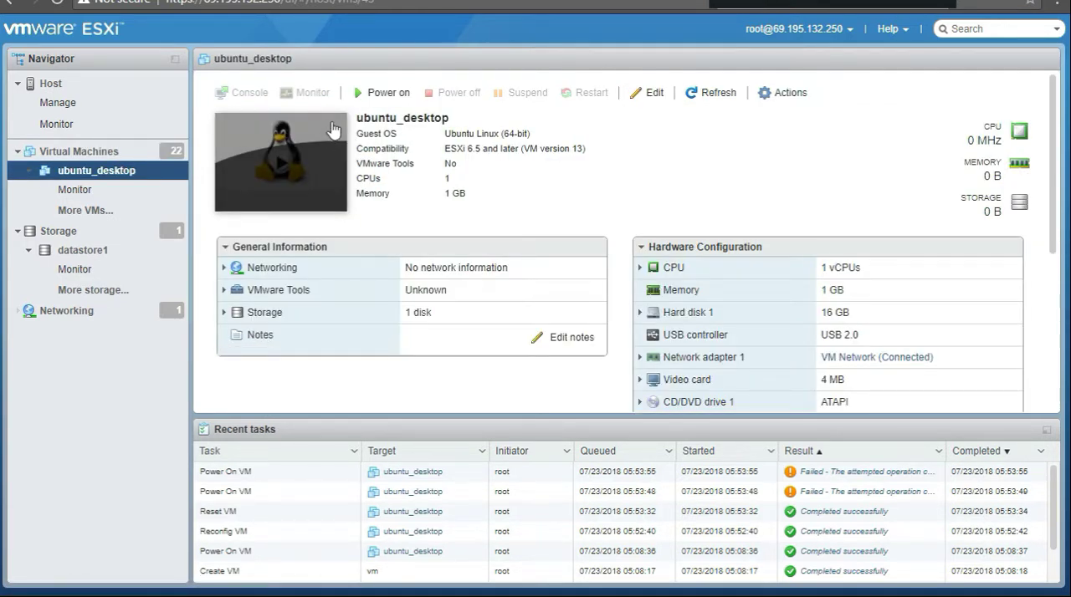
pyautogui.click(377, 94)
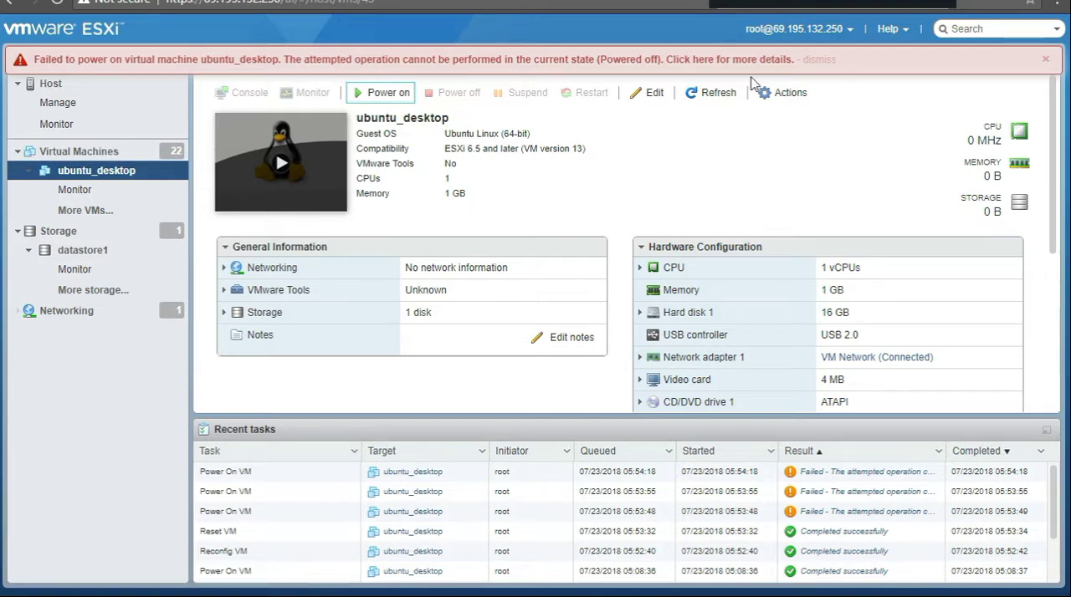
pyautogui.click(816, 61)
# Step: Unregister the ubuntu_desktop virtual machine from the host
pyautogui.click(148, 159)
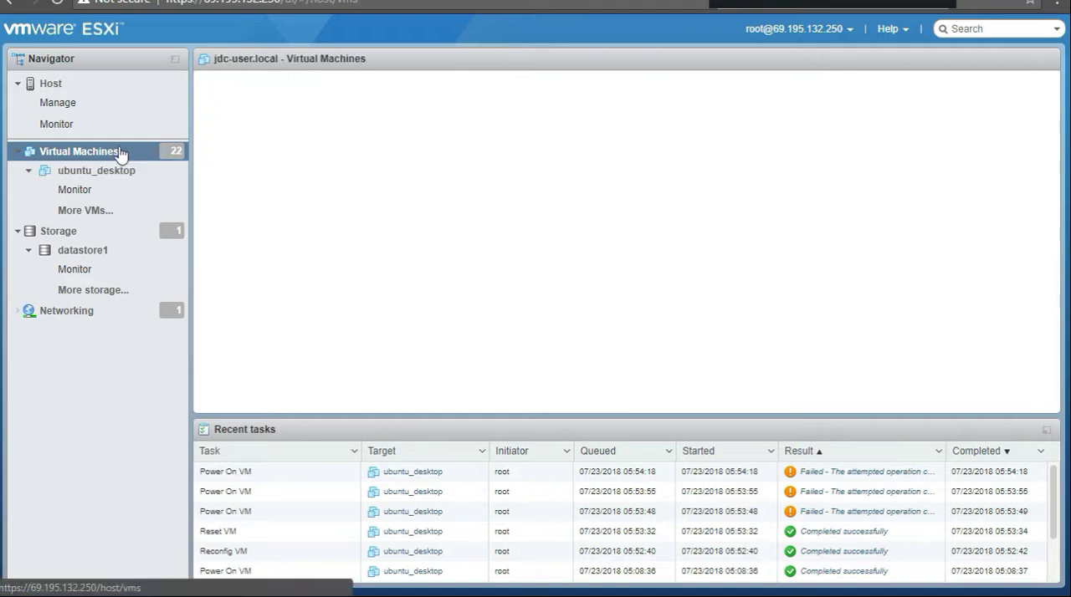
pyautogui.scroll(-3, 290, 235)
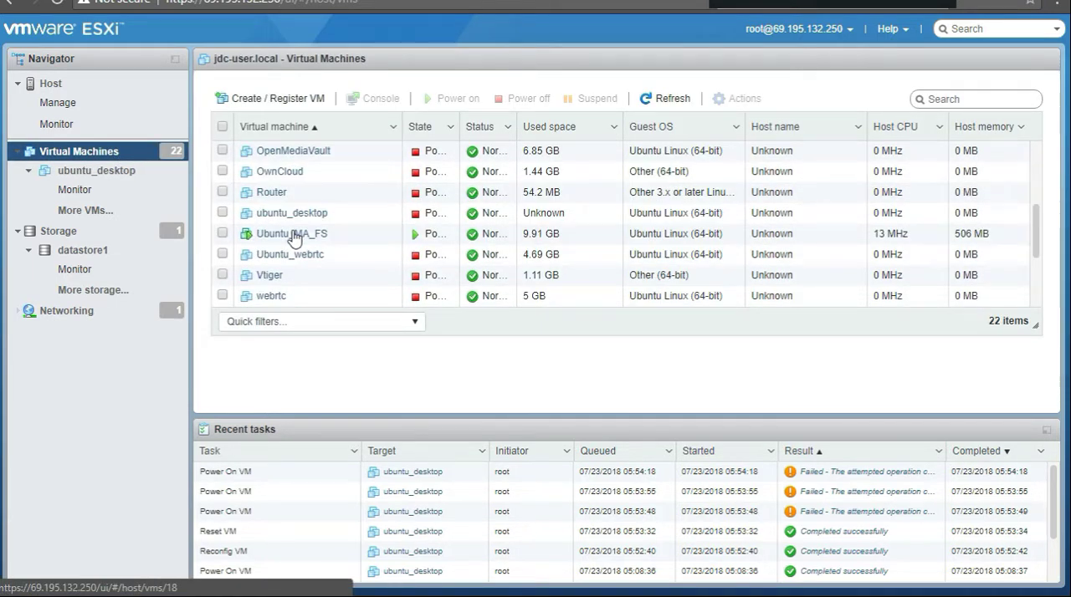
pyautogui.click(222, 213)
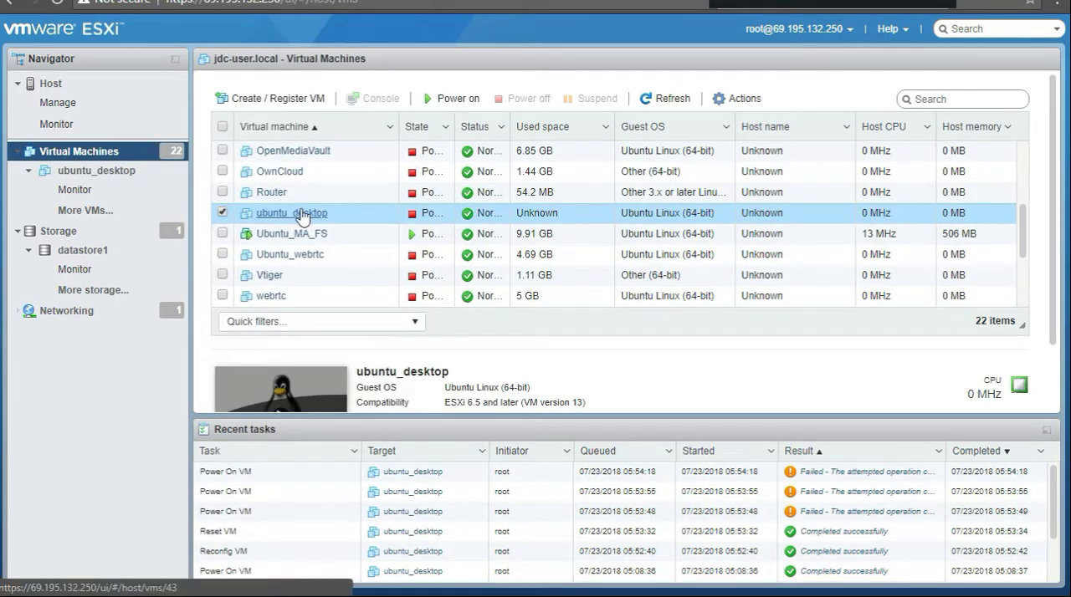
pyautogui.rightClick(303, 217)
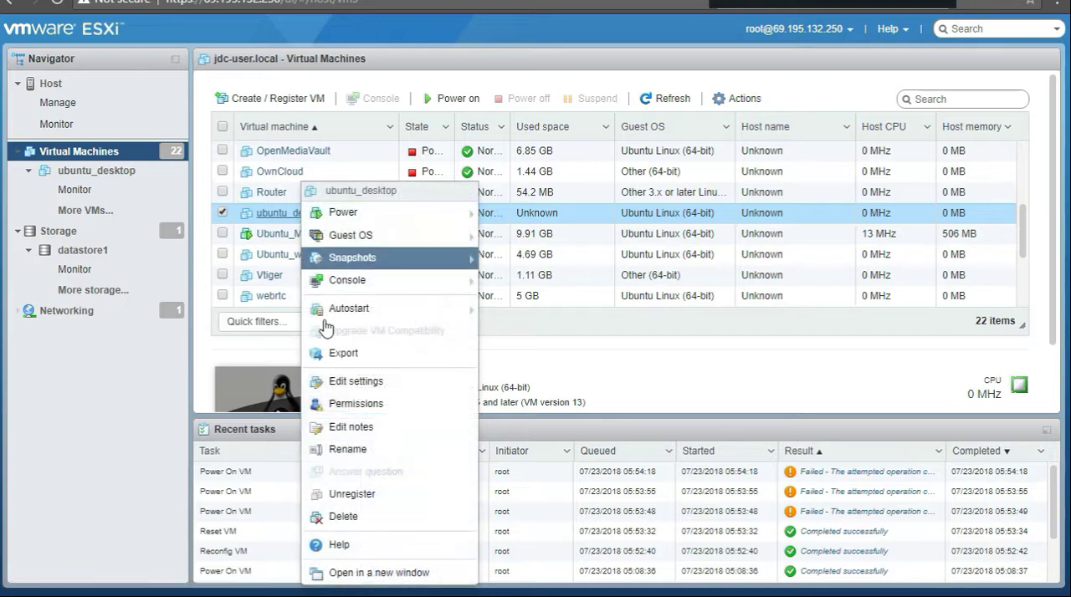
pyautogui.click(351, 495)
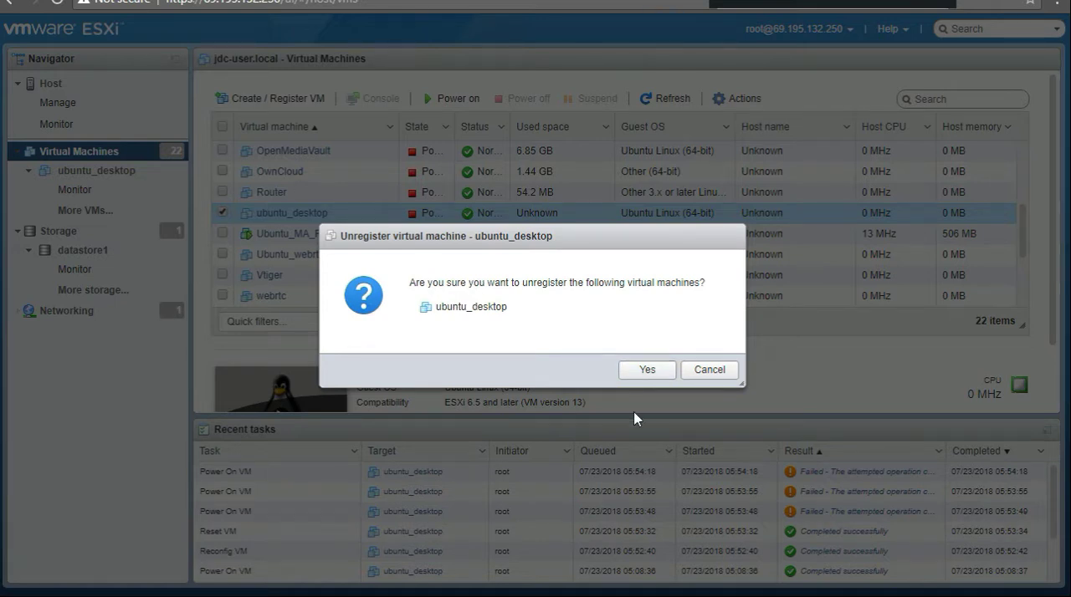
pyautogui.click(652, 374)
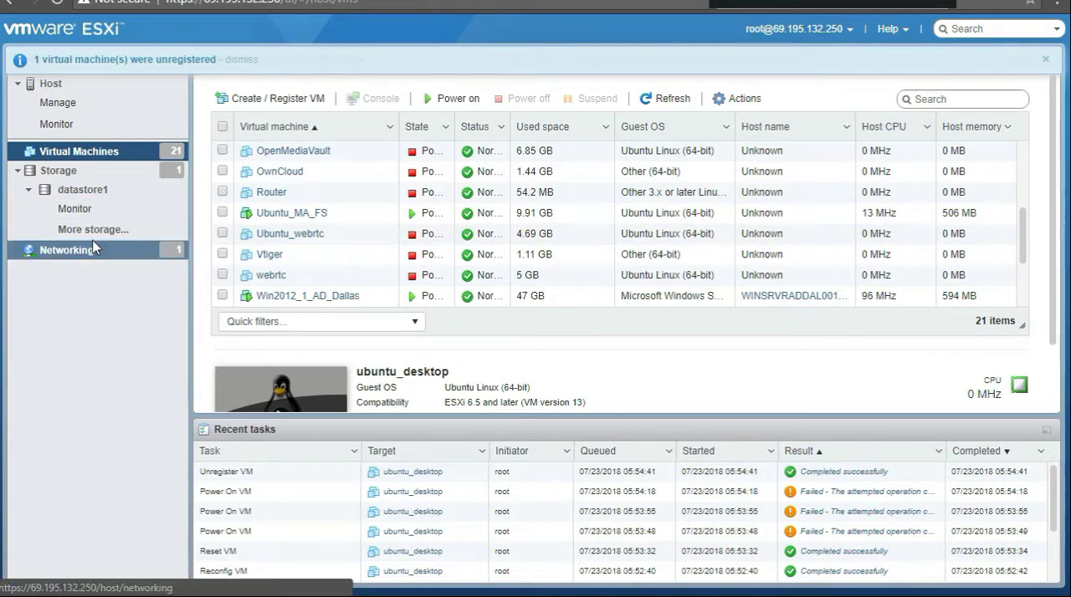
# Step: Browse the files of datastore1 and display the contents of the ubuntu_desktop folder
pyautogui.click(60, 171)
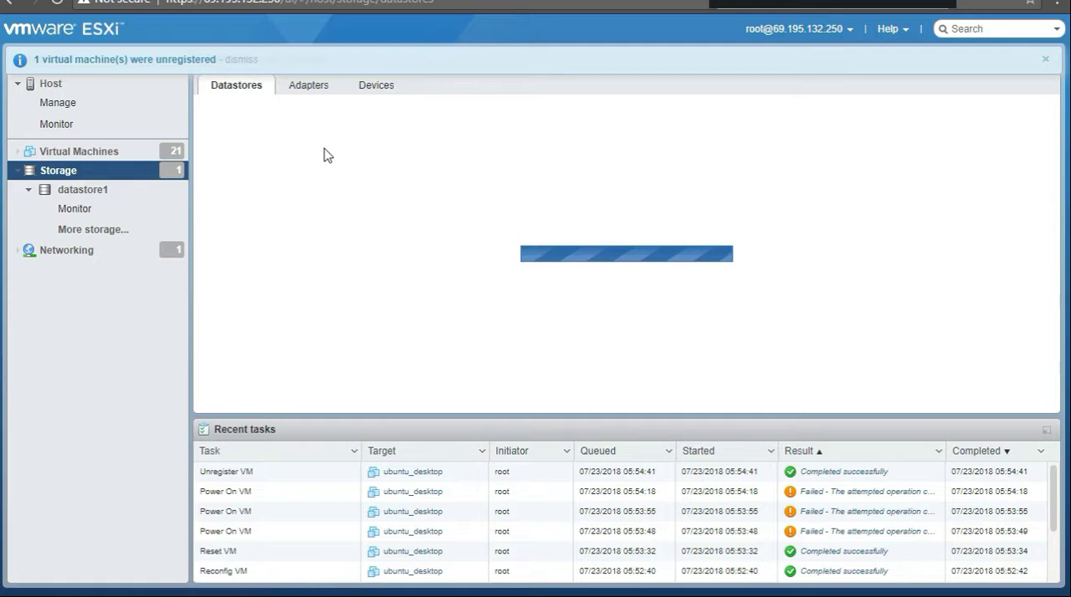
pyautogui.click(258, 176)
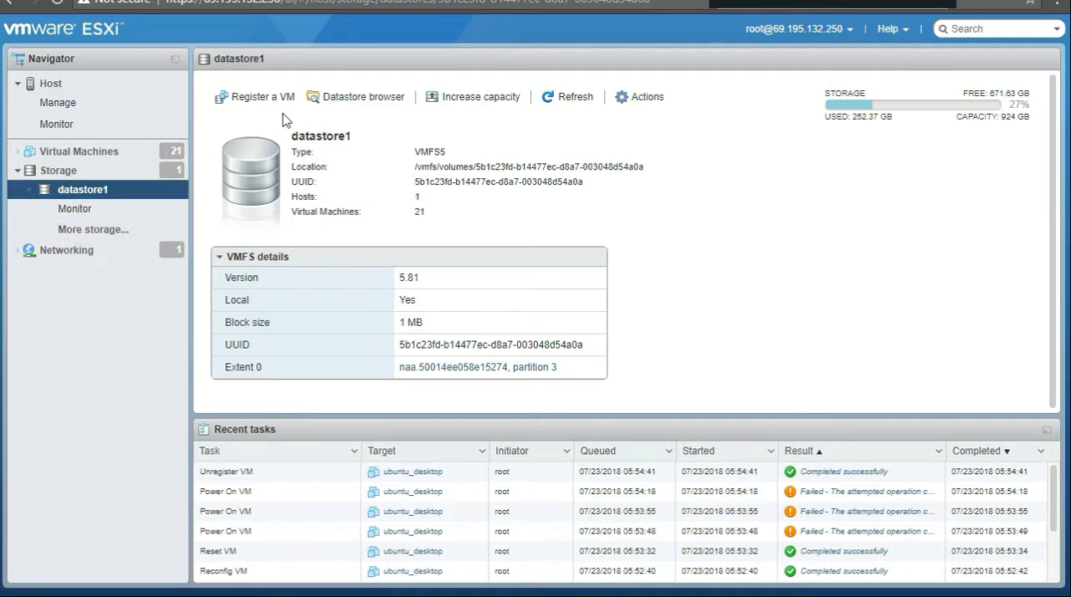
pyautogui.click(350, 99)
pyautogui.scroll(-10, 369, 352)
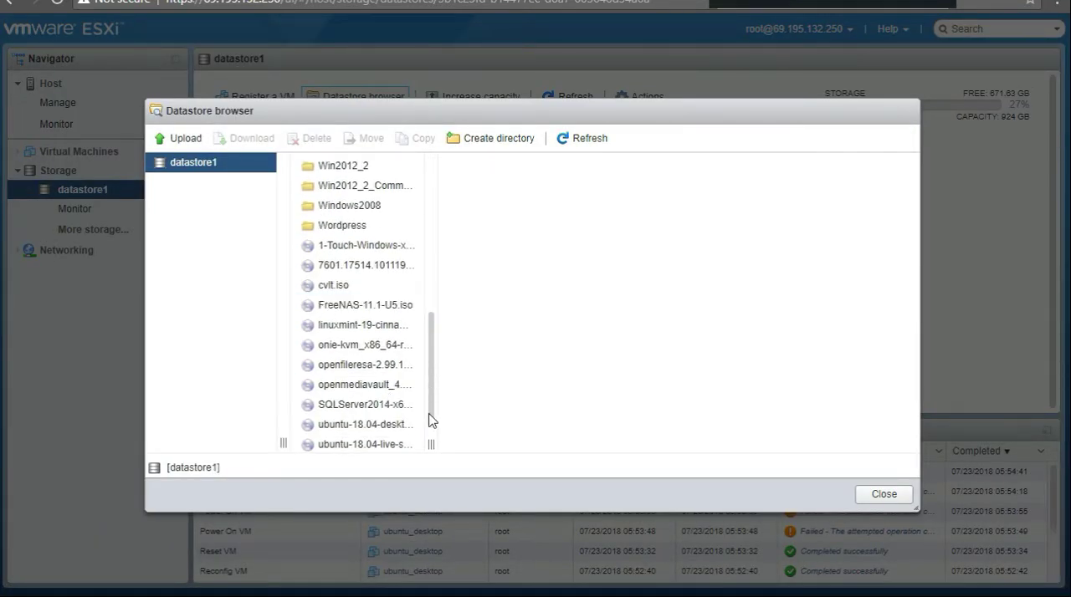
pyautogui.scroll(3, 352, 335)
pyautogui.click(354, 309)
pyautogui.scroll(1, 356, 308)
pyautogui.scroll(2, 357, 306)
pyautogui.click(356, 276)
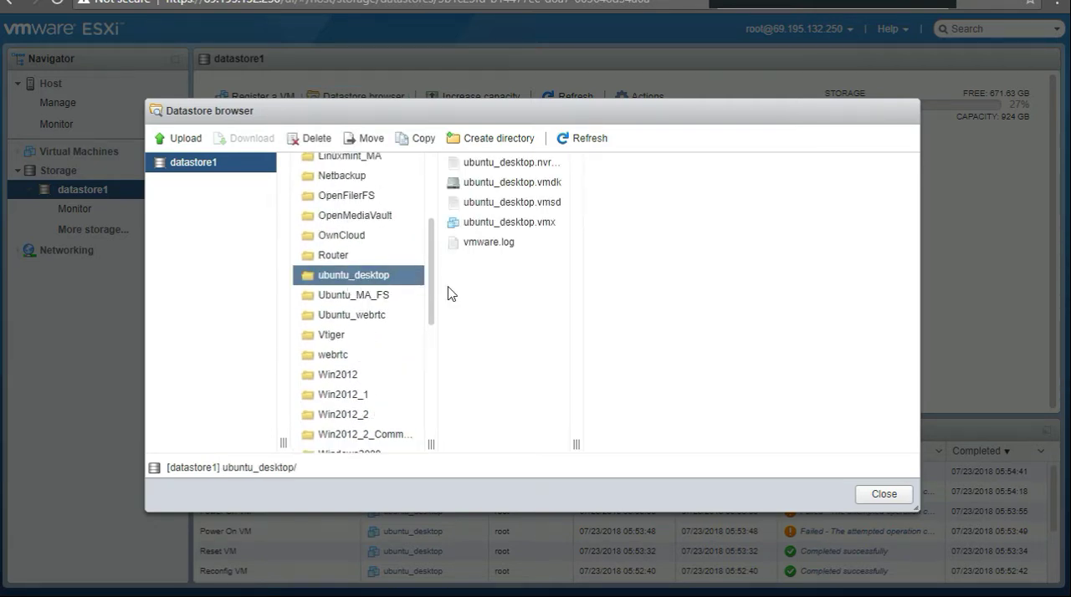
# Step: Register the virtual machine from ubuntu_desktop.vmx and close the datastore browser
pyautogui.click(507, 224)
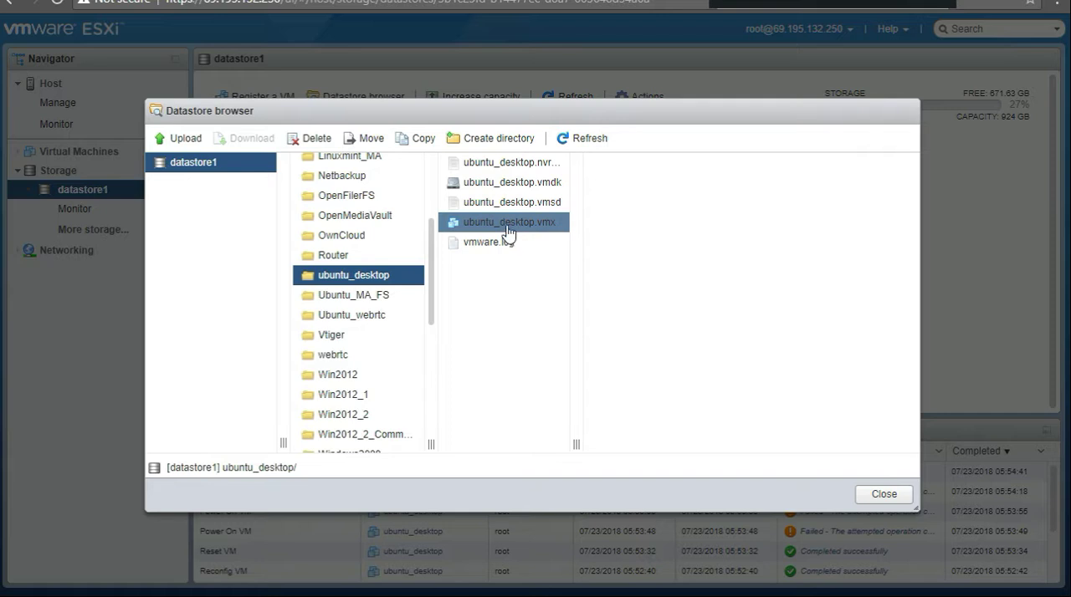
pyautogui.rightClick(499, 224)
pyautogui.click(545, 264)
pyautogui.click(862, 497)
# Step: Power on the re-registered ubuntu_desktop virtual machine and open its console from its summary page
pyautogui.click(75, 152)
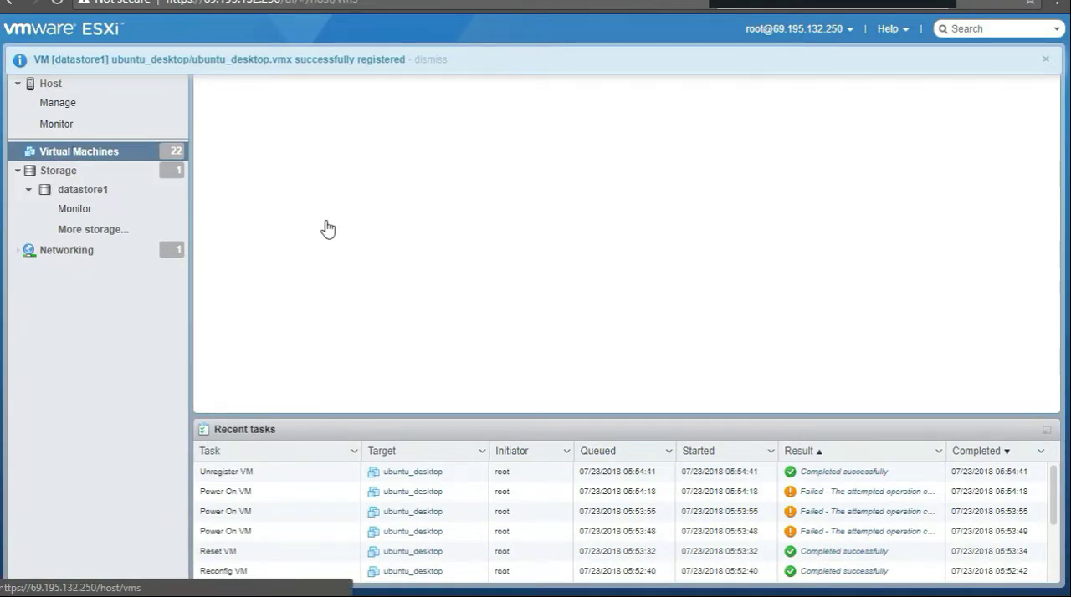
pyautogui.scroll(-5, 285, 239)
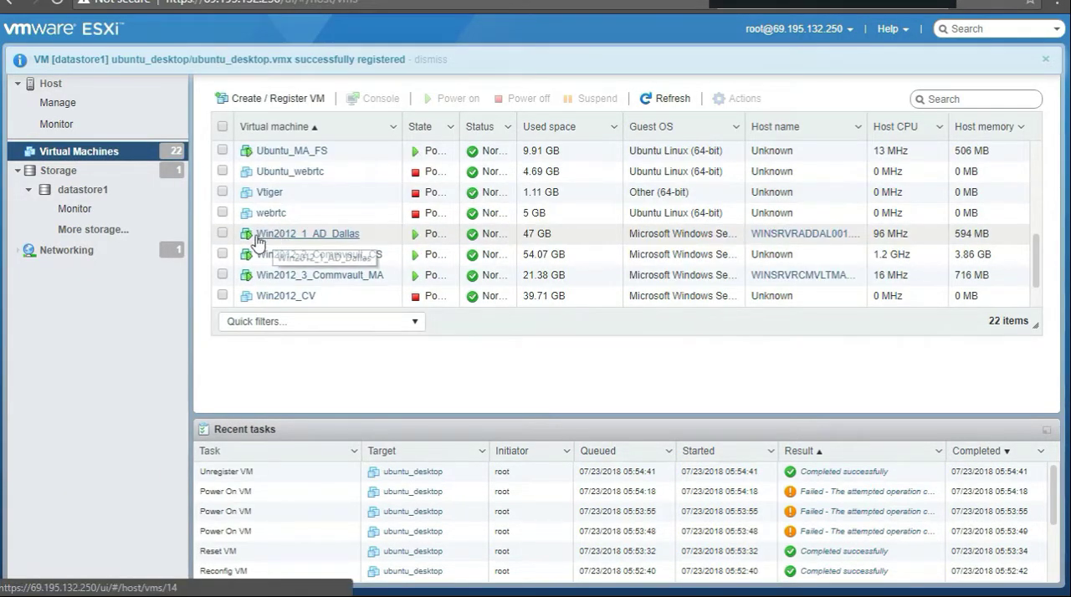
pyautogui.scroll(-1, 256, 240)
pyautogui.scroll(4, 256, 239)
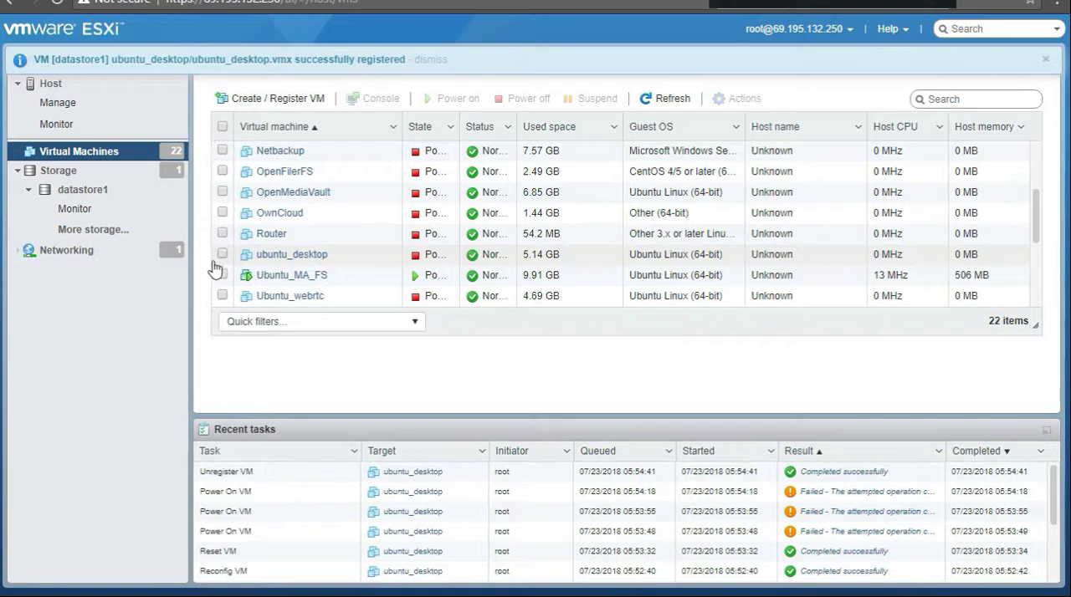
pyautogui.click(221, 253)
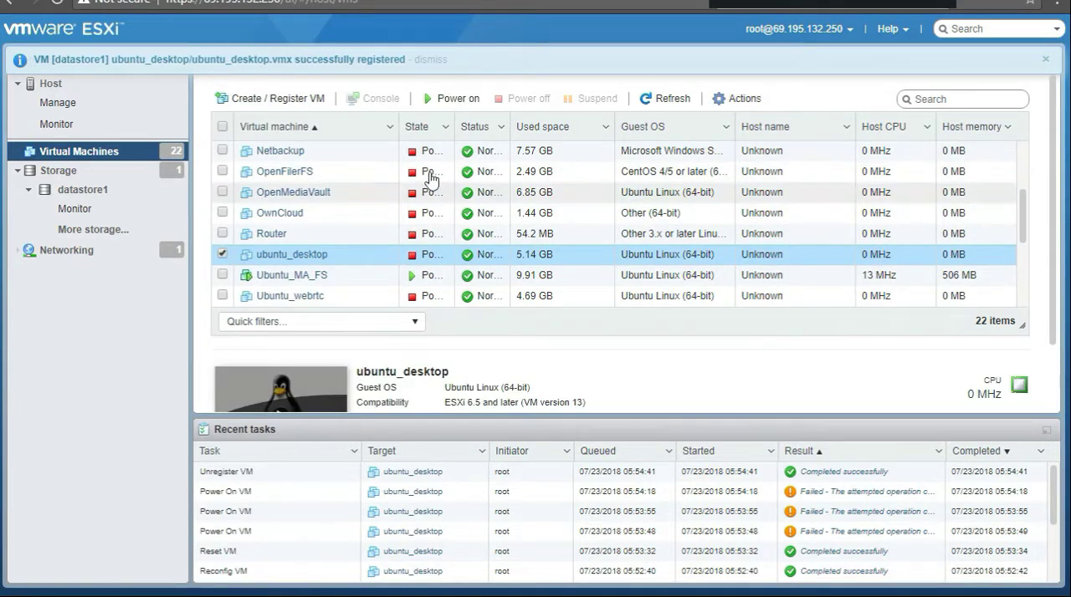
pyautogui.click(443, 100)
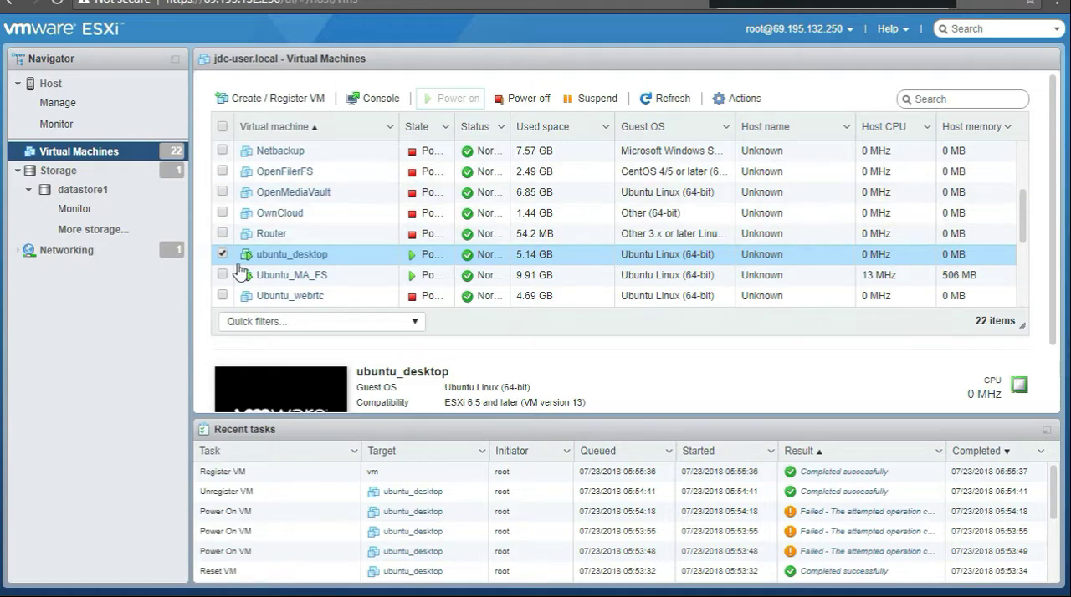
pyautogui.click(303, 255)
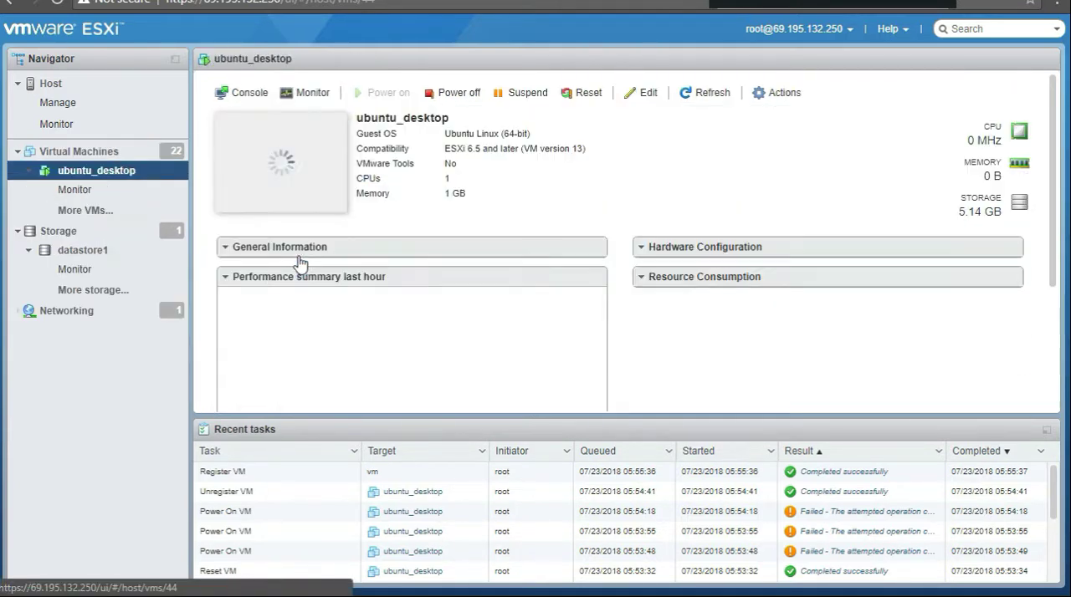
pyautogui.click(289, 151)
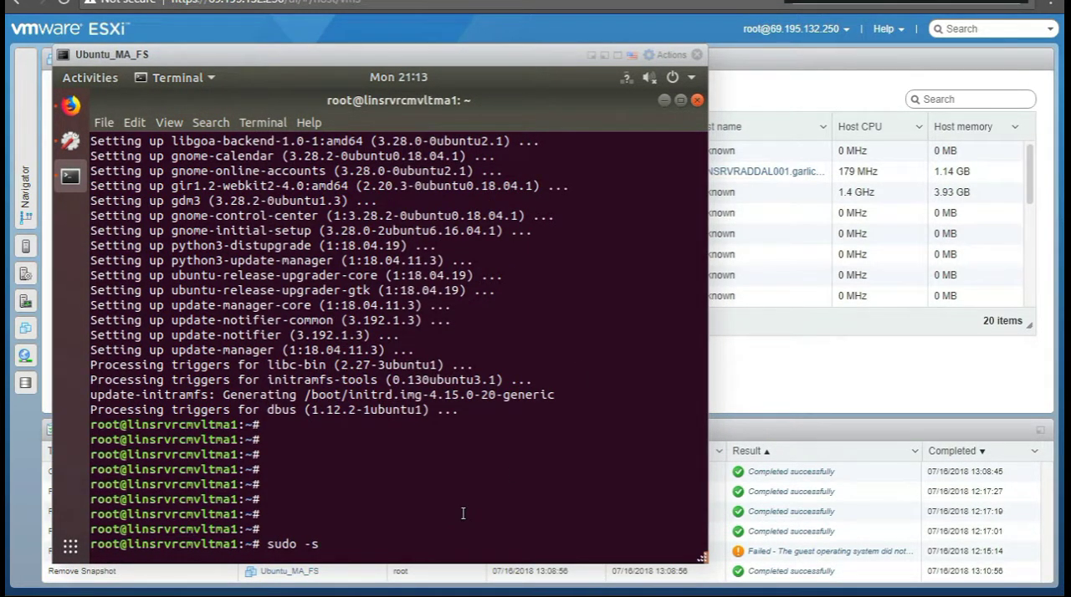
# Step: Clear the pending sudo -s command in the Ubuntu terminal and leave the root shell with exit, repeating it for the stopped jobs
pyautogui.press('BackSpace')
pyautogui.press('BackSpace')
pyautogui.press('BackSpace')
pyautogui.press('BackSpace')
pyautogui.press('BackSpace')
pyautogui.press('BackSpace')
pyautogui.press('BackSpace')
pyautogui.write('exit')
pyautogui.press('Return')
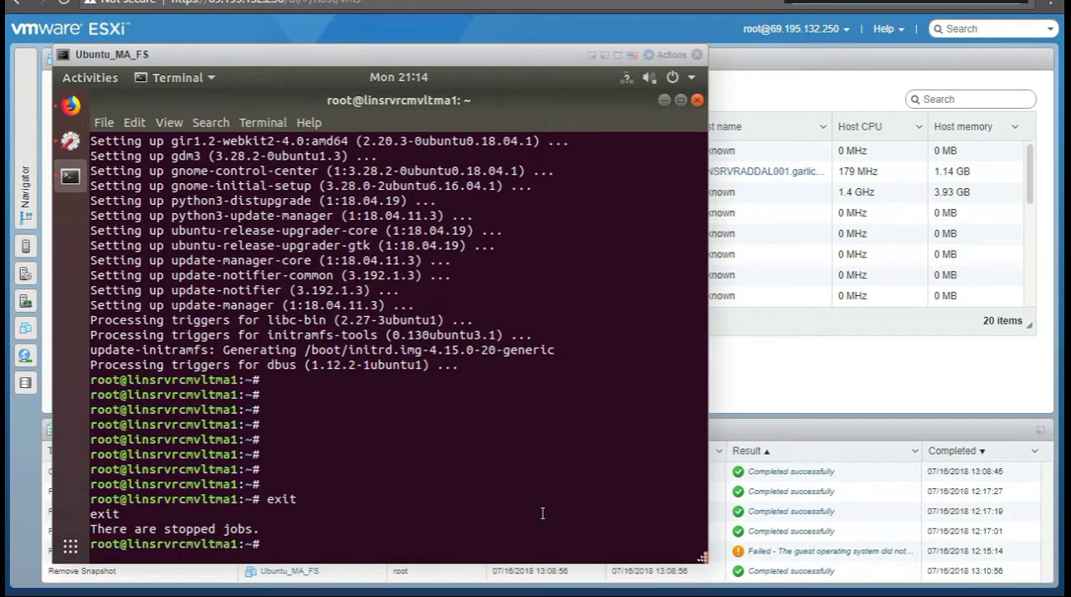
pyautogui.write('exit')
pyautogui.press('Return')
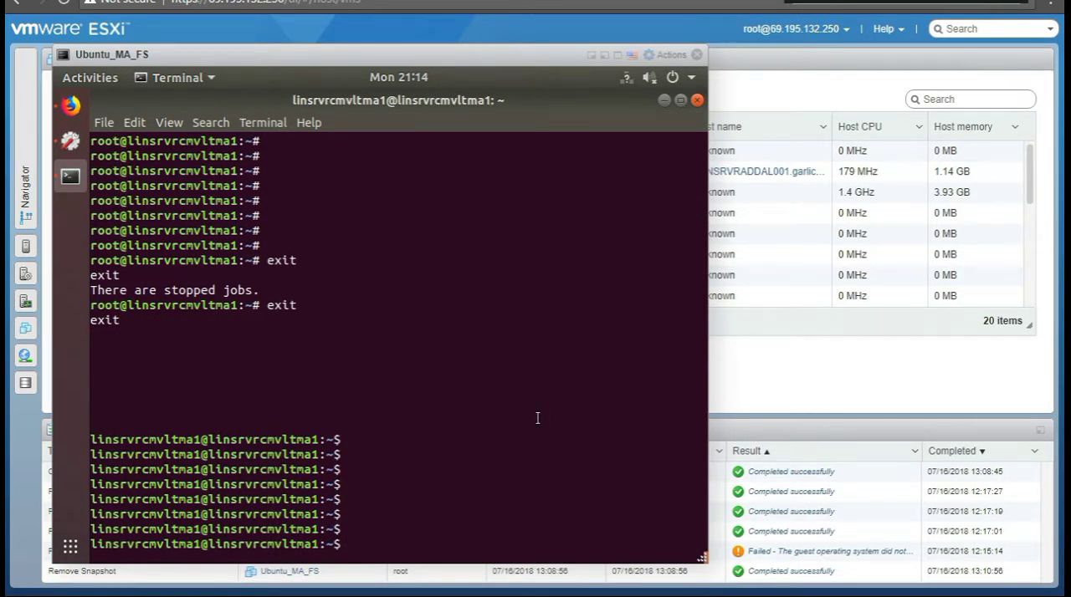
# Step: Start a root shell with sudo -s, entering the account password at the prompt
pyautogui.write('sudo -s')
pyautogui.press('Return')
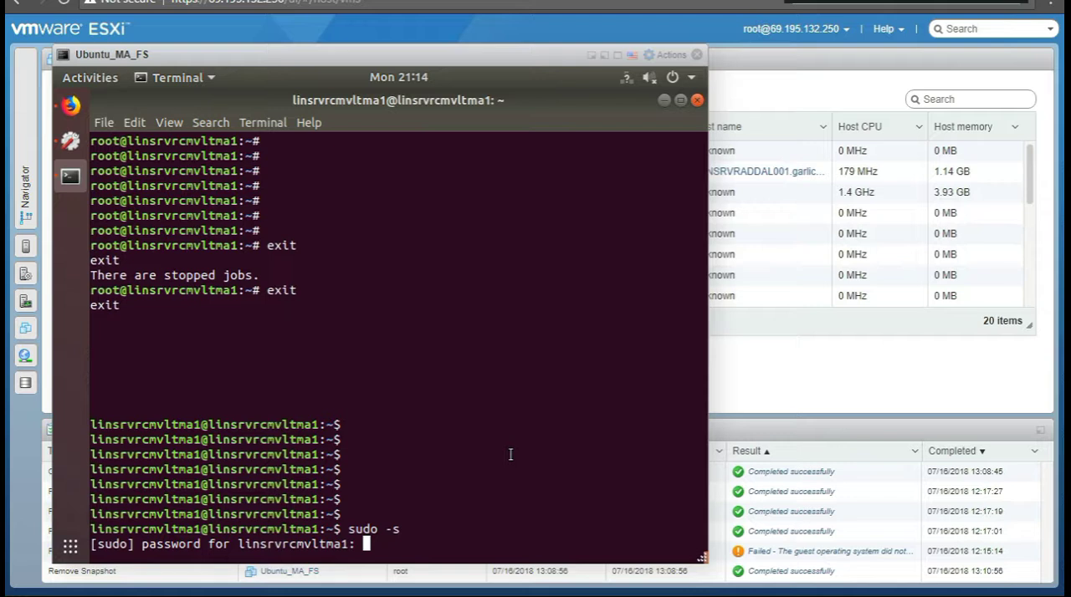
pyautogui.press('Return')
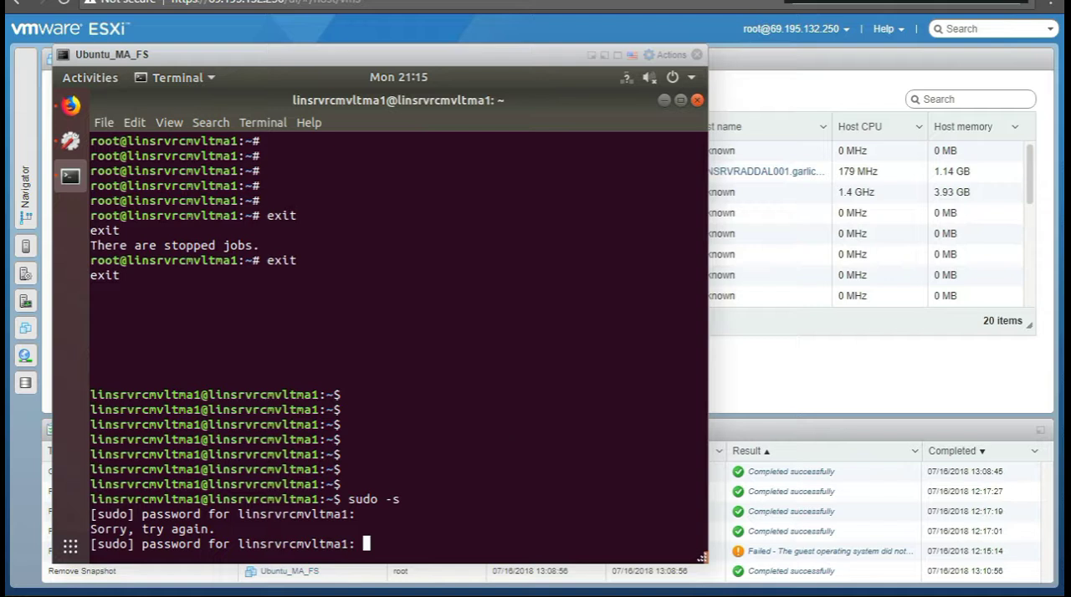
pyautogui.press('Return')
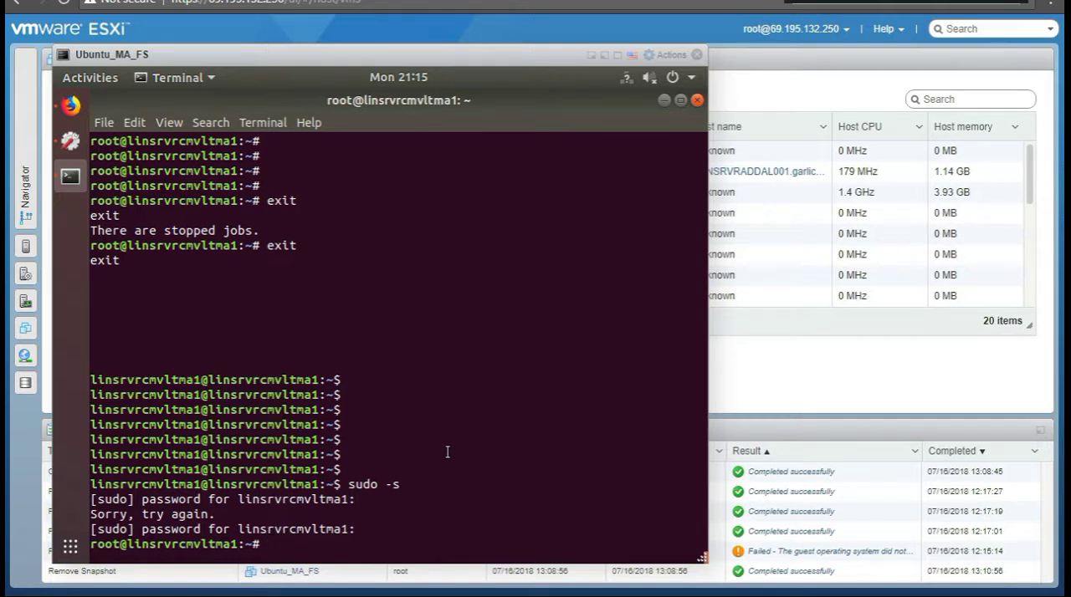
pyautogui.write('s')
pyautogui.press('BackSpace')
pyautogui.write('nano')
pyautogui.press('BackSpace')
pyautogui.press('BackSpace')
pyautogui.press('BackSpace')
pyautogui.press('BackSpace')
pyautogui.press('BackSpace')
pyautogui.write('cat')
pyautogui.press('BackSpace')
pyautogui.press('BackSpace')
pyautogui.press('BackSpace')
pyautogui.press('BackSpace')
# Step: Open /etc/network/interfaces in nano to review the network configuration, and exit the editor
pyautogui.write('nano /')
pyautogui.write('etc/')
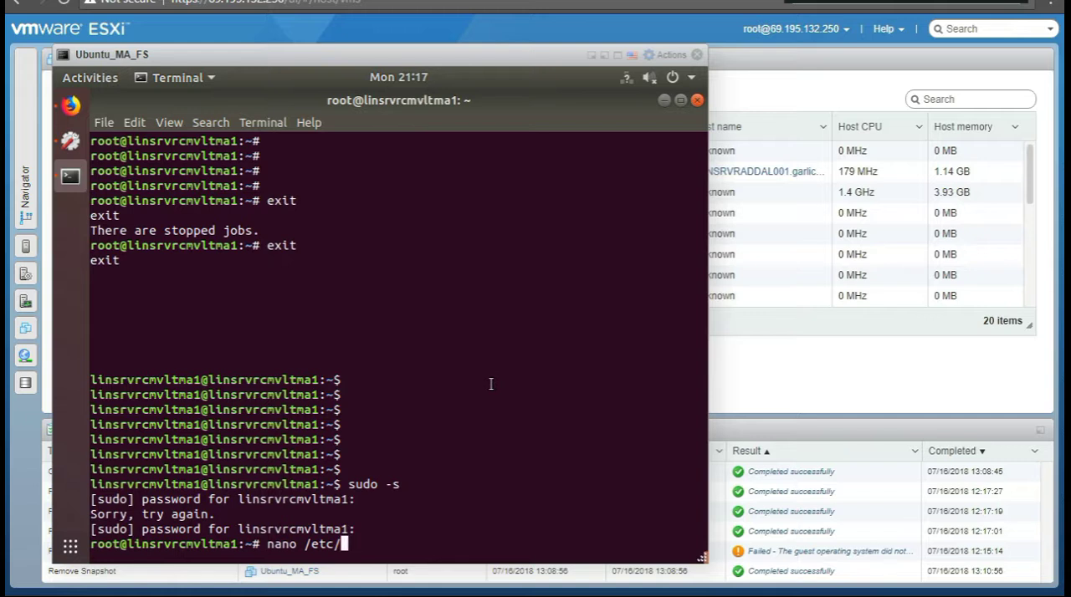
pyautogui.write('h')
pyautogui.press('BackSpace')
pyautogui.write('network/inster')
pyautogui.press('BackSpace')
pyautogui.press('BackSpace')
pyautogui.press('BackSpace')
pyautogui.press('BackSpace')
pyautogui.write('terfaces')
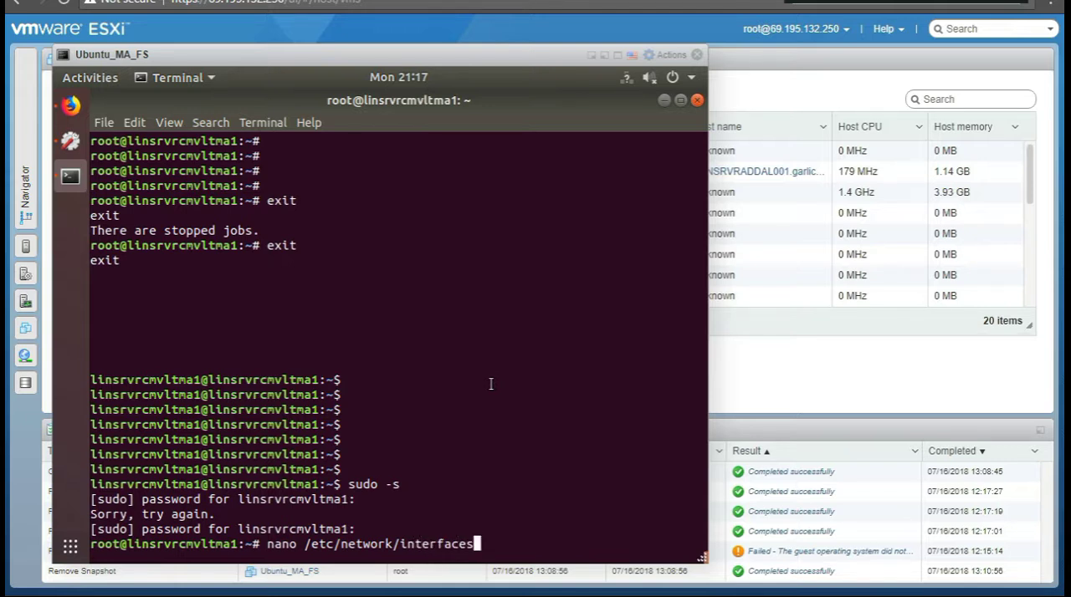
pyautogui.press('Return')
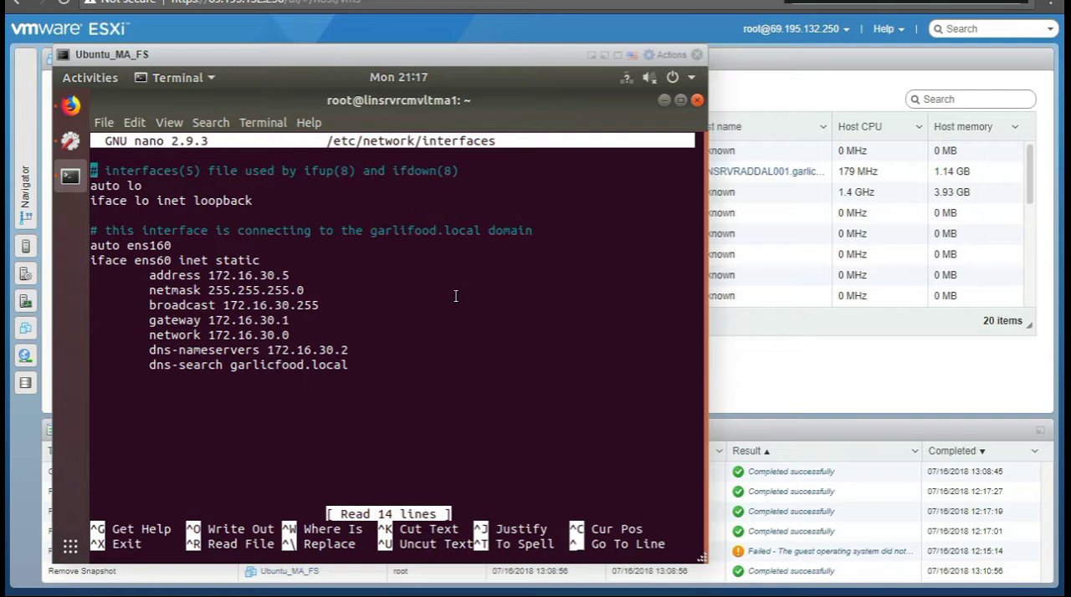
pyautogui.hotkey('ctrl', 'x')
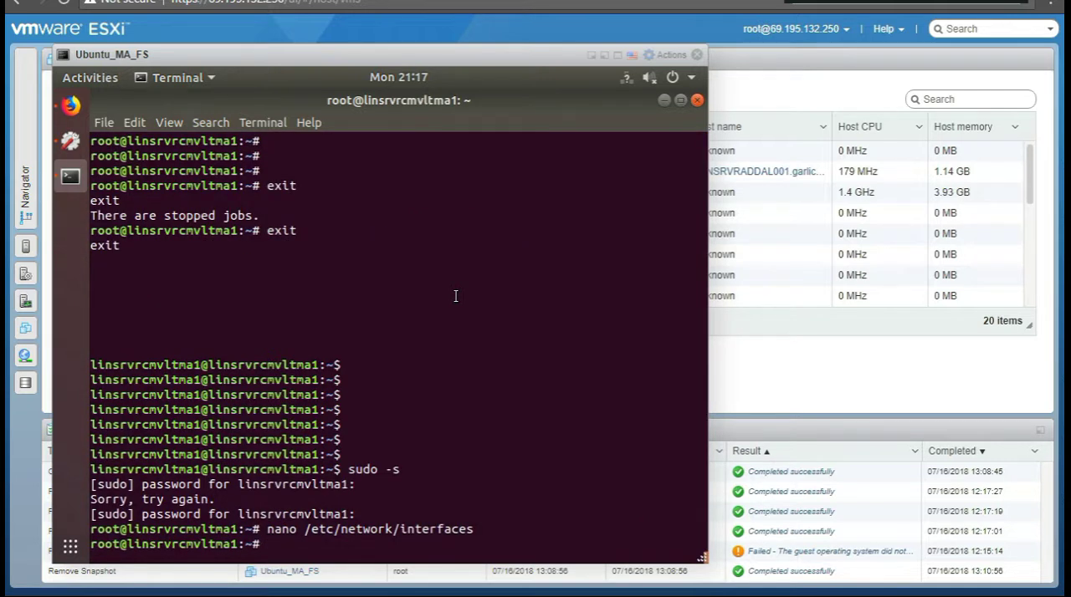
# Step: Run ifconfig to check the active network interface names and addresses
pyautogui.write('if')
pyautogui.write('pconfig')
pyautogui.press('BackSpace')
pyautogui.press('BackSpace')
pyautogui.press('BackSpace')
pyautogui.press('BackSpace')
pyautogui.press('BackSpace')
pyautogui.press('BackSpace')
pyautogui.press('BackSpace')
pyautogui.press('BackSpace')
pyautogui.write('ifconfig')
pyautogui.press('Return')
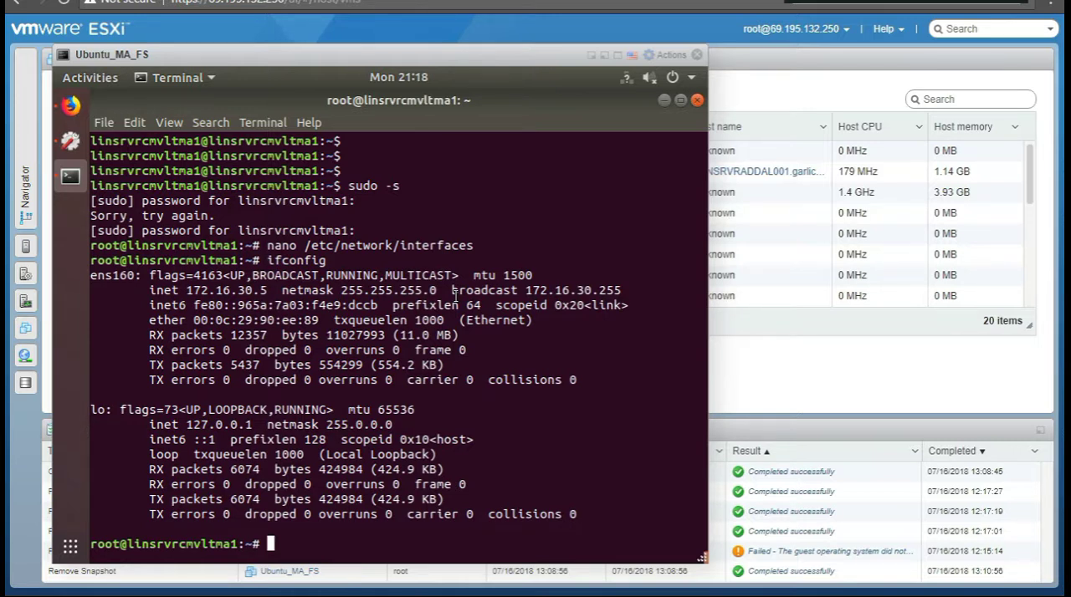
# Step: Print the network interfaces file with cat /etc/network/interfaces, reusing the earlier nano command
pyautogui.press('Up')
pyautogui.press('Up')
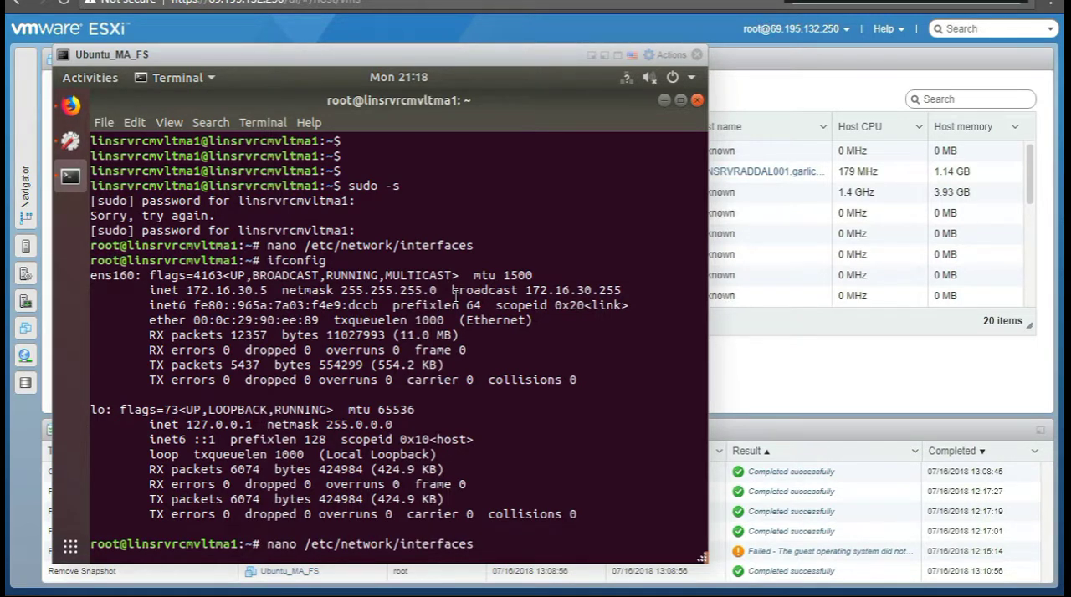
pyautogui.press('Left')
pyautogui.press('Left')
pyautogui.press('Left')
pyautogui.press('Left')
pyautogui.press('Left')
pyautogui.press('Left')
pyautogui.press('Left')
pyautogui.press('Left')
pyautogui.press('Left')
pyautogui.press('Left')
pyautogui.press('Left')
pyautogui.press('Left')
pyautogui.press('Left')
pyautogui.press('Left')
pyautogui.press('Left')
pyautogui.press('Left')
pyautogui.press('Left')
pyautogui.press('Left')
pyautogui.press('Left')
pyautogui.press('Left')
pyautogui.press('Left')
pyautogui.press('Left')
pyautogui.press('Left')
pyautogui.press('Left')
pyautogui.press('BackSpace')
pyautogui.press('BackSpace')
pyautogui.press('BackSpace')
pyautogui.press('BackSpace')
pyautogui.write('cat')
pyautogui.press('Return')
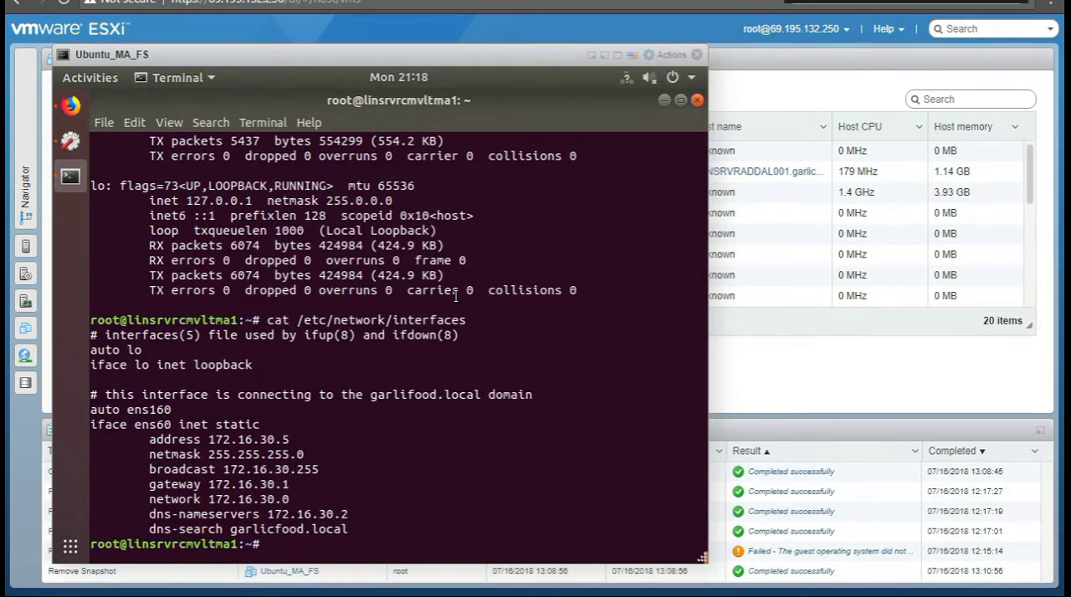
# Step: Reopen /etc/network/interfaces in nano and try adding a # to its first line, removing it again
pyautogui.press('Up')
pyautogui.press('Up')
pyautogui.press('Up')
pyautogui.press('Return')
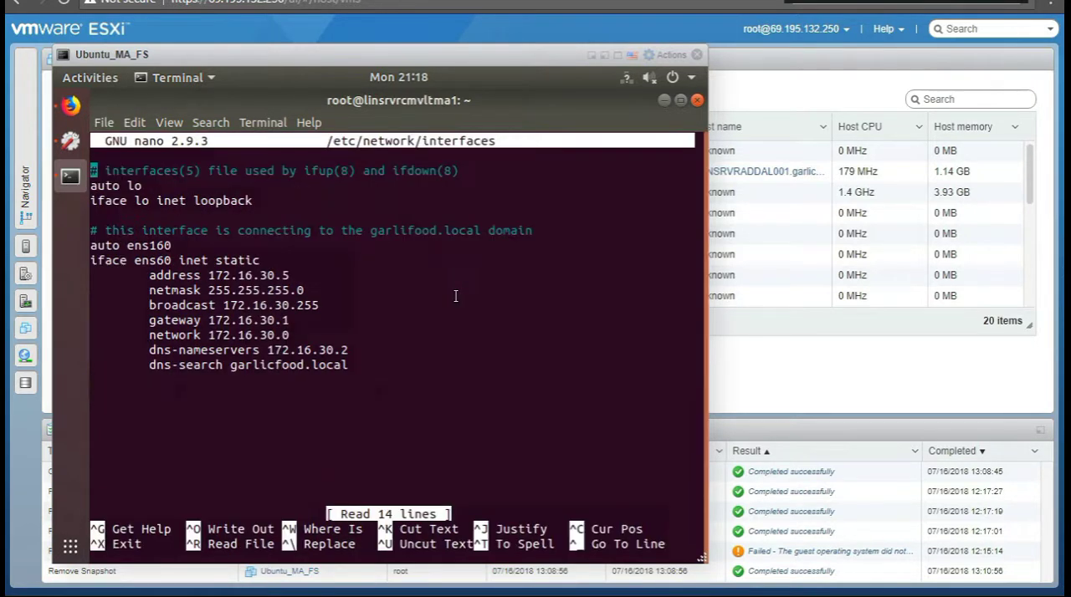
pyautogui.press('Down')
pyautogui.press('Down')
pyautogui.press('Up')
pyautogui.press('Up')
pyautogui.press('Right')
pyautogui.write('#')
pyautogui.press('BackSpace')
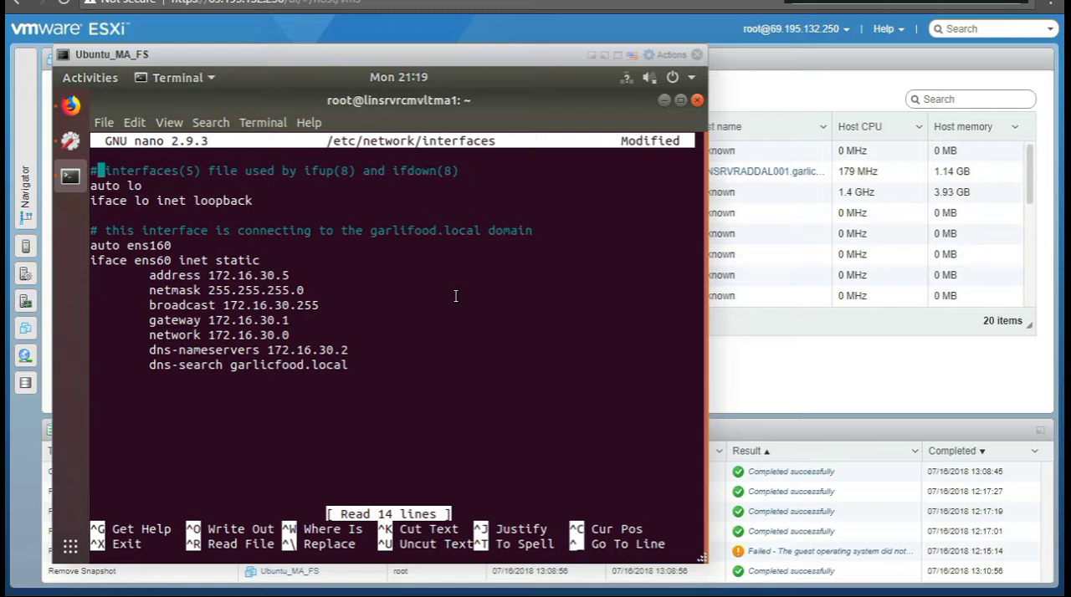
# Step: Try commenting out the auto ens160 line with a #, and remove the mark
pyautogui.press('Down')
pyautogui.press('Down')
pyautogui.press('Down')
pyautogui.press('Down')
pyautogui.press('Down')
pyautogui.write('#')
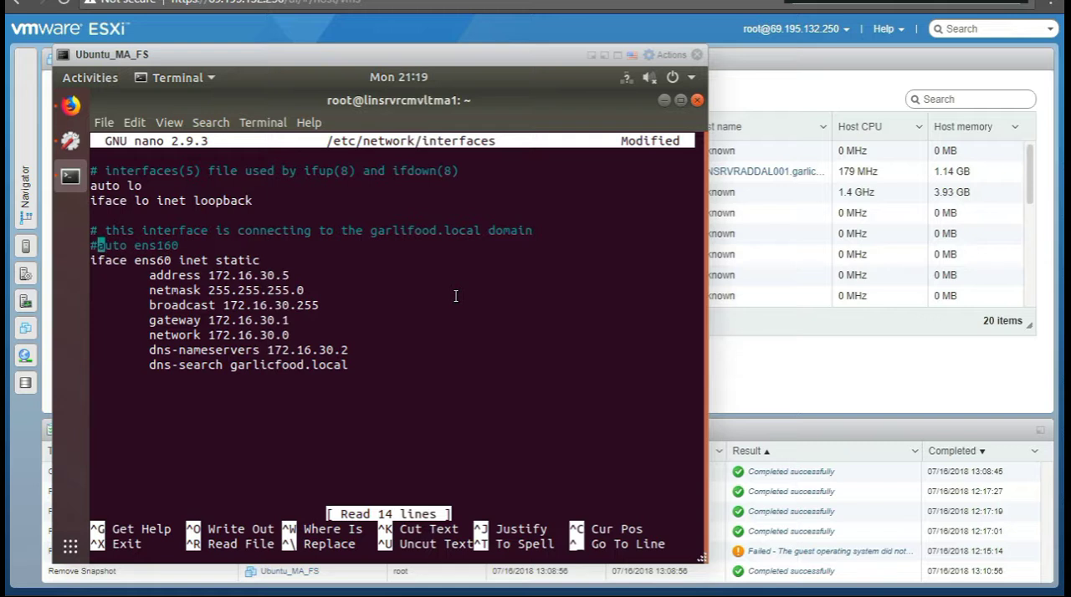
pyautogui.press('BackSpace')
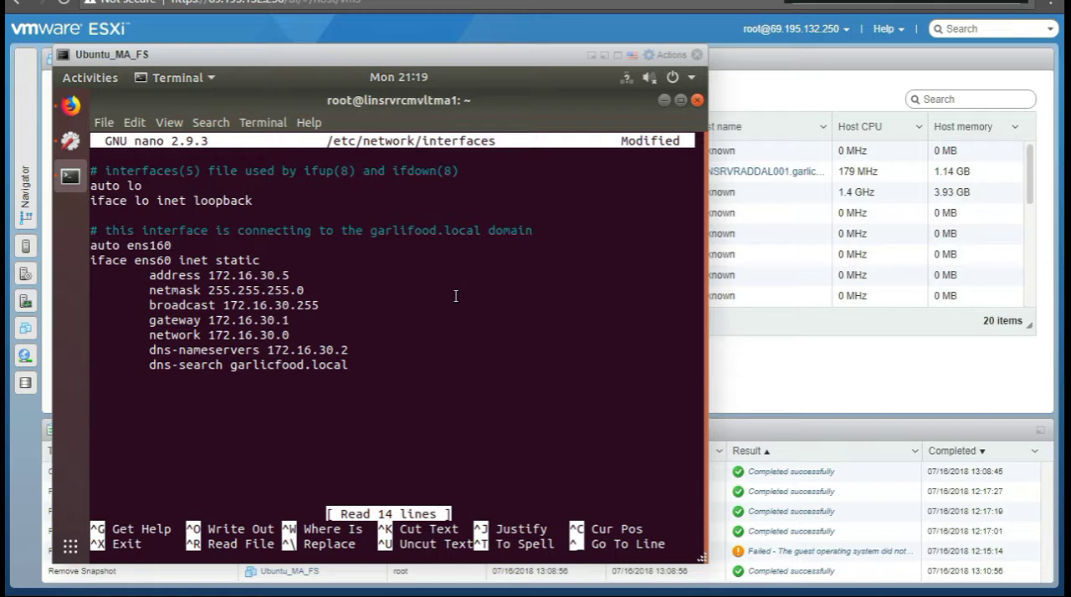
# Step: Correct the interface name in the iface inet static line to ens160
pyautogui.press('Down')
pyautogui.press('Up')
pyautogui.press('Right')
pyautogui.press('Right')
pyautogui.press('Right')
pyautogui.press('Right')
pyautogui.press('Left')
pyautogui.press('Down')
pyautogui.press('Down')
pyautogui.press('Left')
pyautogui.press('Left')
pyautogui.press('Left')
pyautogui.press('Left')
pyautogui.press('Left')
pyautogui.press('Left')
pyautogui.press('Left')
pyautogui.press('Left')
pyautogui.press('Left')
pyautogui.press('Left')
pyautogui.press('Left')
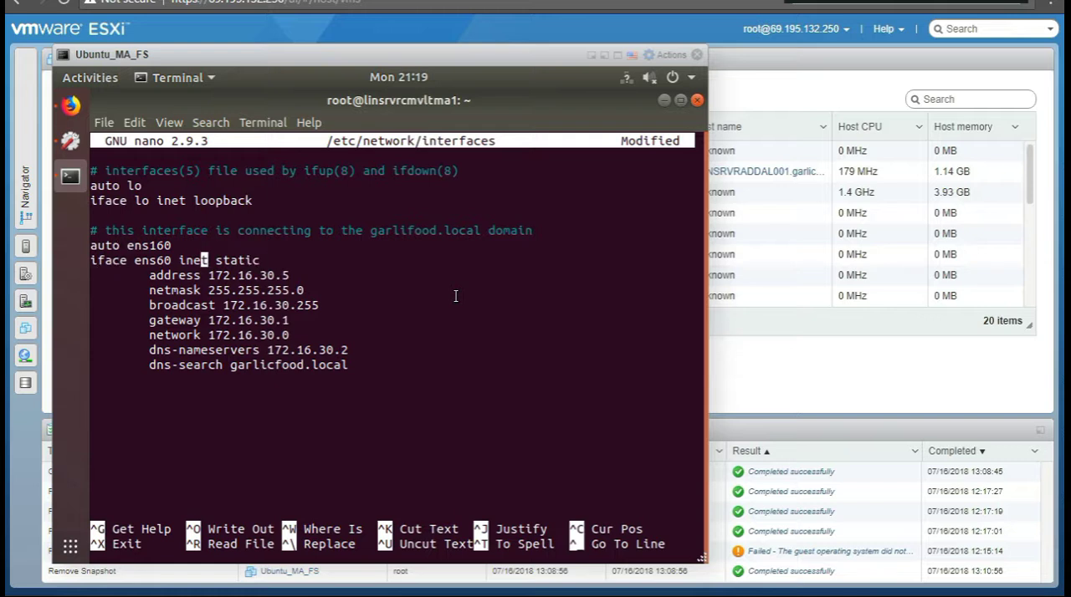
pyautogui.press('Left')
pyautogui.press('Left')
pyautogui.press('Left')
pyautogui.press('Left')
pyautogui.write('1')
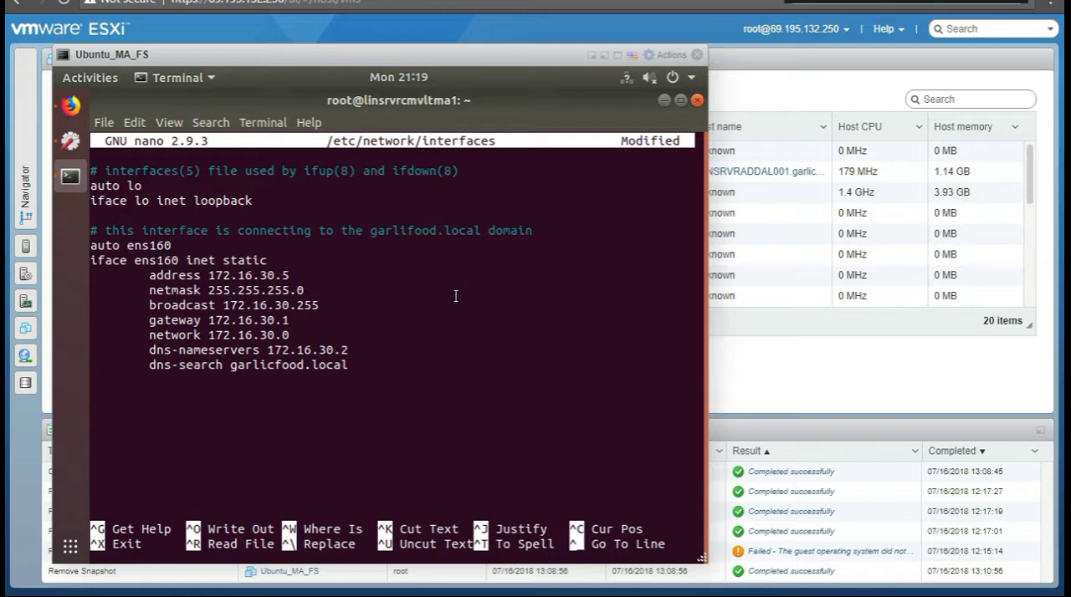
# Step: Review the ens160 address, gateway and DNS settings in the interfaces file, and exit nano
pyautogui.press('Right')
pyautogui.press('Right')
pyautogui.press('Right')
pyautogui.press('Right')
pyautogui.press('Right')
pyautogui.press('Right')
pyautogui.press('Right')
pyautogui.press('Right')
pyautogui.press('Left')
pyautogui.press('Left')
pyautogui.press('Left')
pyautogui.press('Left')
pyautogui.press('Left')
pyautogui.press('Right')
pyautogui.press('Right')
pyautogui.press('Right')
pyautogui.press('Right')
pyautogui.press('Right')
pyautogui.press('Right')
pyautogui.press('Right')
pyautogui.press('Down')
pyautogui.press('Down')
pyautogui.press('Down')
pyautogui.press('Down')
pyautogui.press('Down')
pyautogui.press('Right')
pyautogui.press('Right')
pyautogui.press('Right')
pyautogui.press('Right')
pyautogui.press('Right')
pyautogui.press('Right')
pyautogui.press('Right')
pyautogui.press('Down')
pyautogui.press('Down')
pyautogui.moveTo(350, 350); pyautogui.dragTo(267, 348)
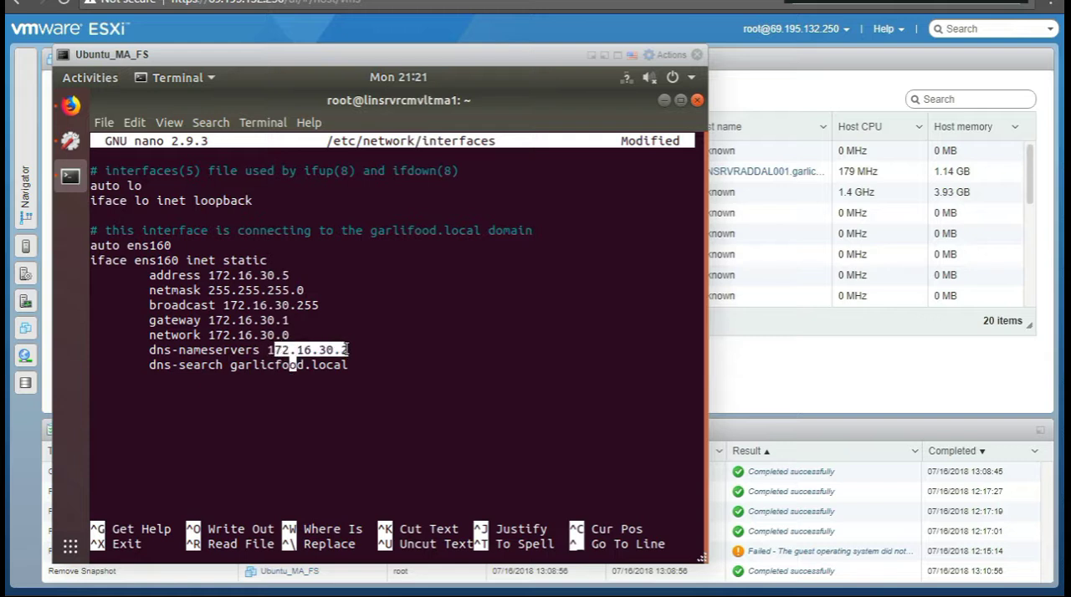
pyautogui.click(351, 352)
pyautogui.hotkey('ctrl', 'x')
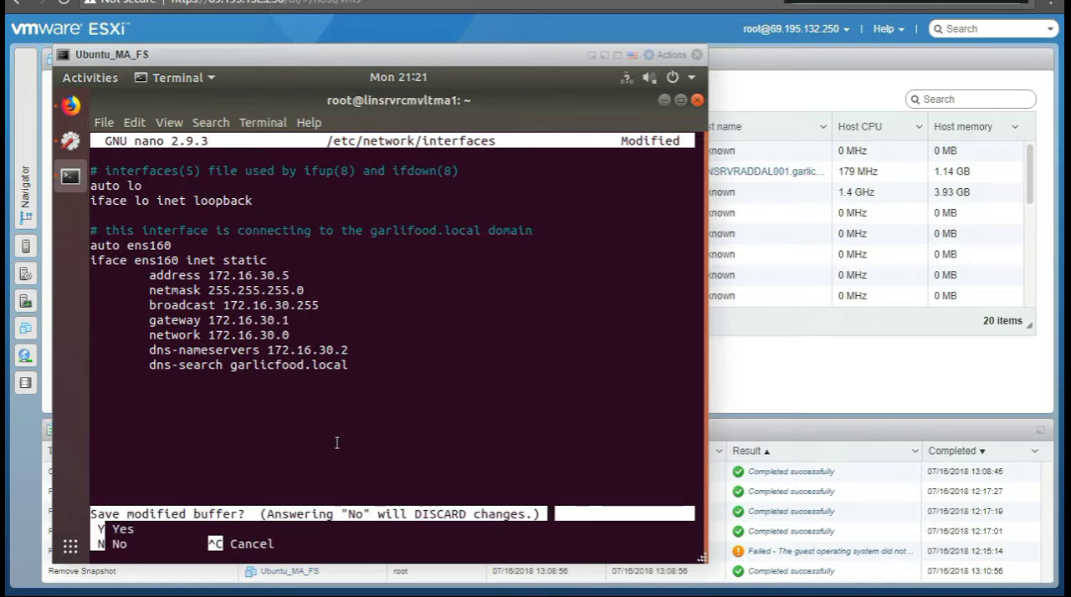
pyautogui.press('y')
pyautogui.press('Return')
# Step: Reopen /etc/network/interfaces in nano and change the iface line's interface name to ens160, suspending the editor with the edit unsaved
pyautogui.press('Up')
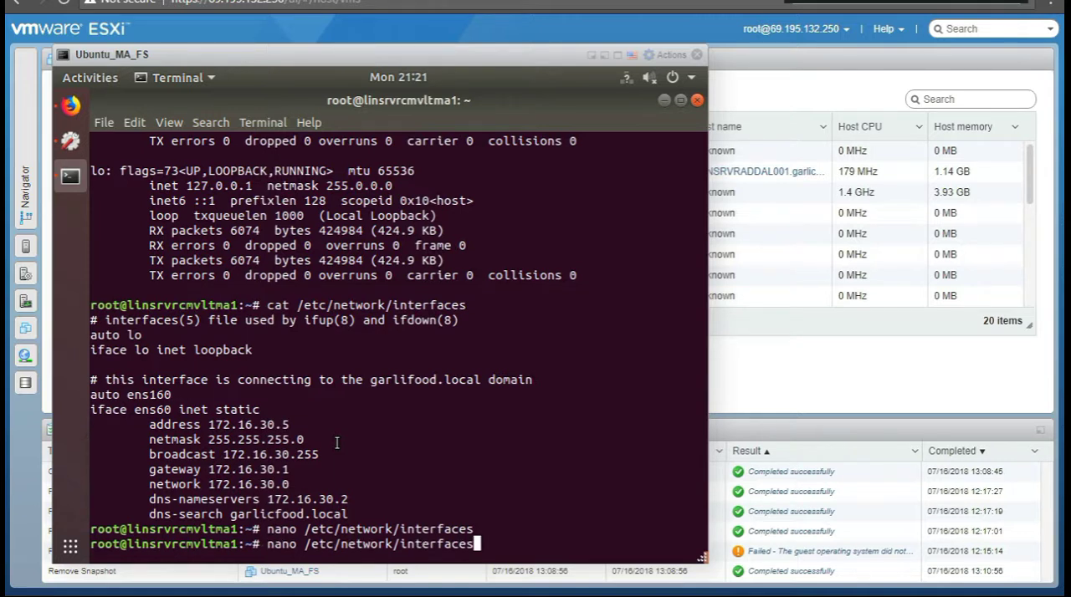
pyautogui.press('Return')
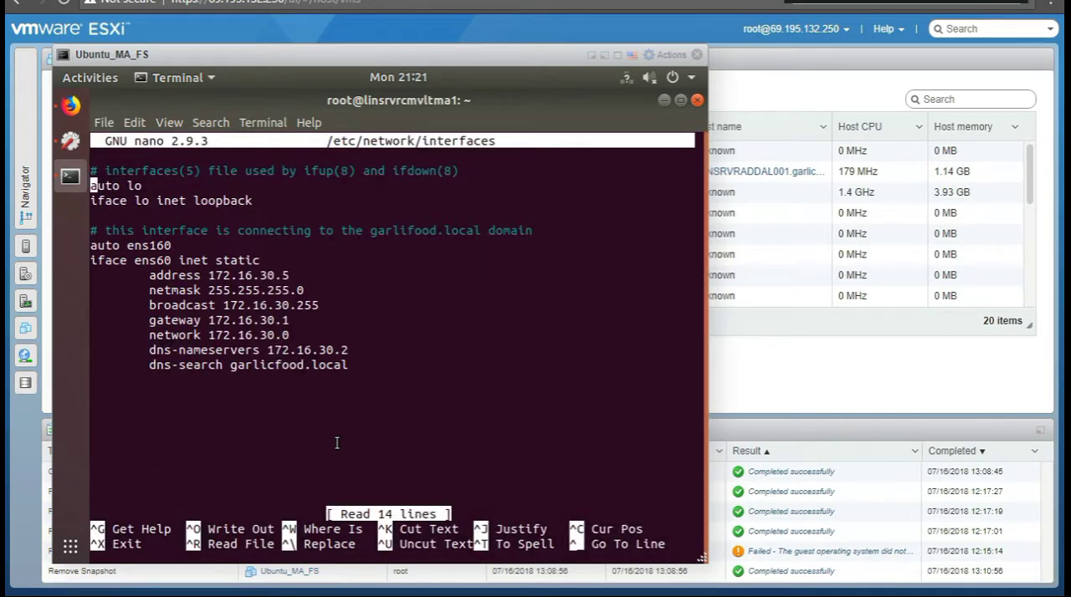
pyautogui.press('Down')
pyautogui.press('Down')
pyautogui.press('Right')
pyautogui.press('Right')
pyautogui.press('Right')
pyautogui.press('Right')
pyautogui.press('Right')
pyautogui.press('Right')
pyautogui.press('Right')
pyautogui.press('Right')
pyautogui.press('Right')
pyautogui.write('1')
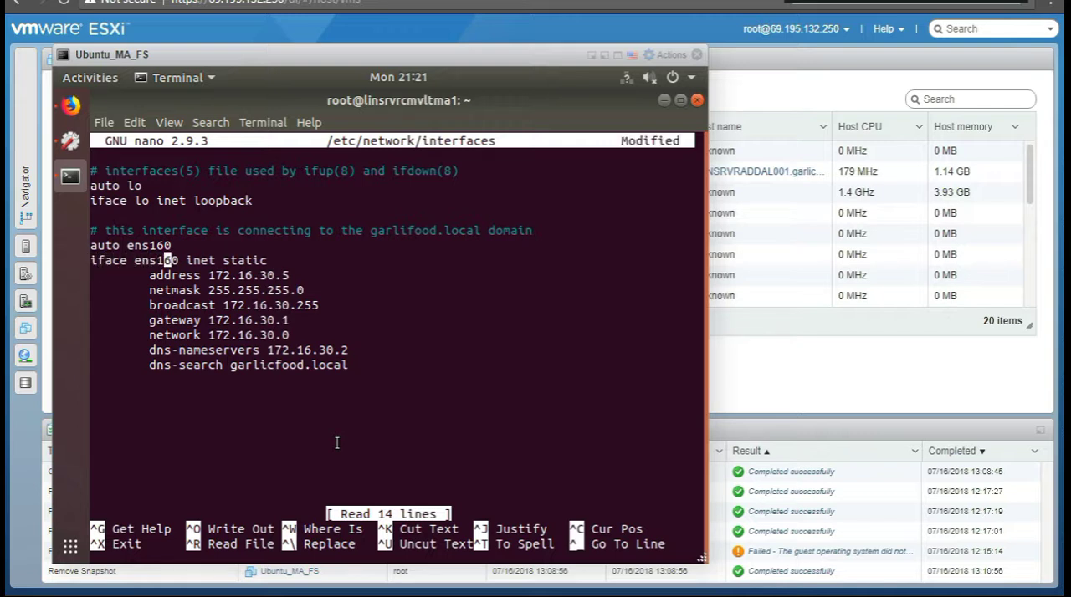
pyautogui.hotkey('ctrl', 'z')
pyautogui.press('Up')
pyautogui.press('Return')
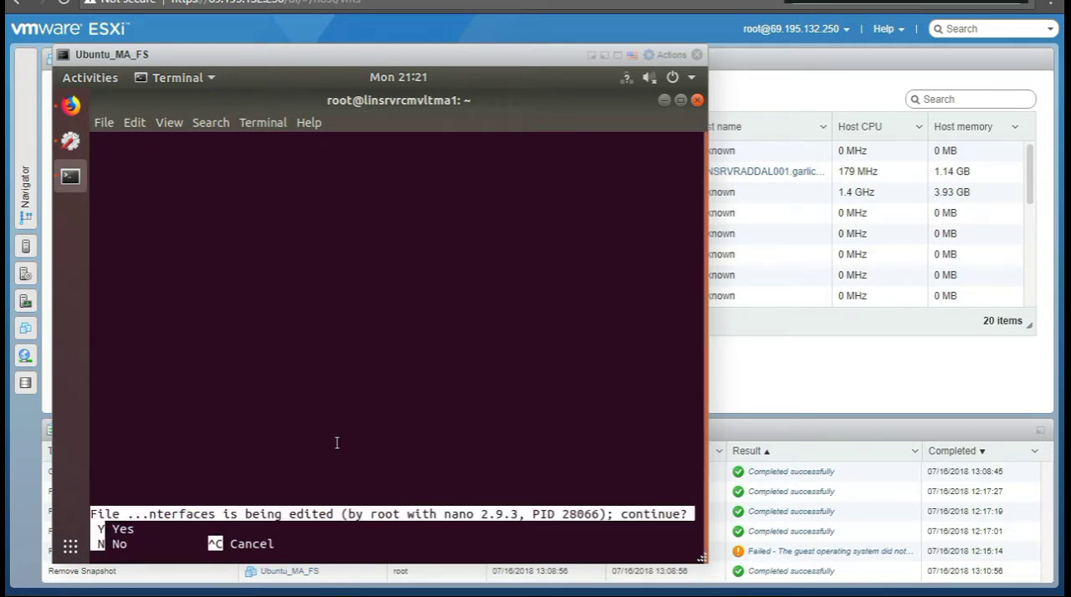
pyautogui.press('n')
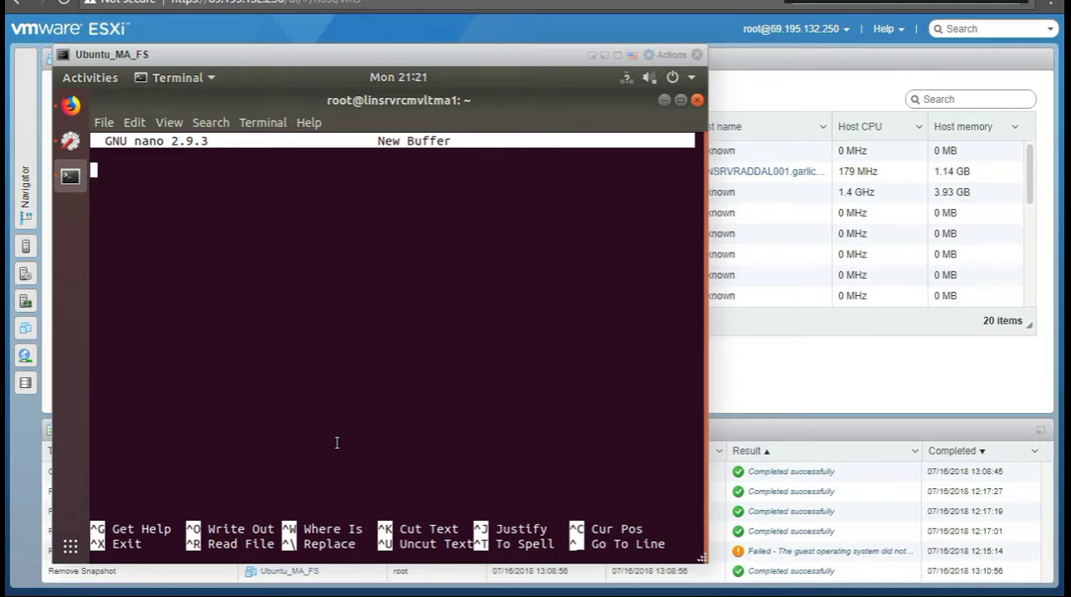
pyautogui.hotkey('ctrl', 'x')
# Step: Open /etc/network/interfaces in nano despite the existing edit lock, set the iface line's interface name to ens160, and save the file
pyautogui.press('Up')
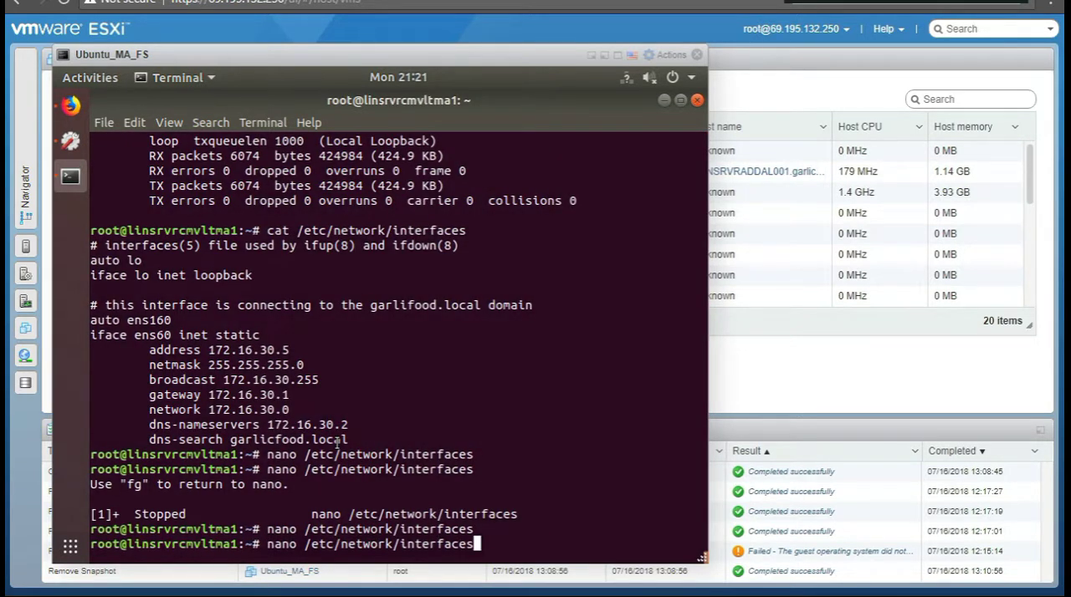
pyautogui.press('Return')
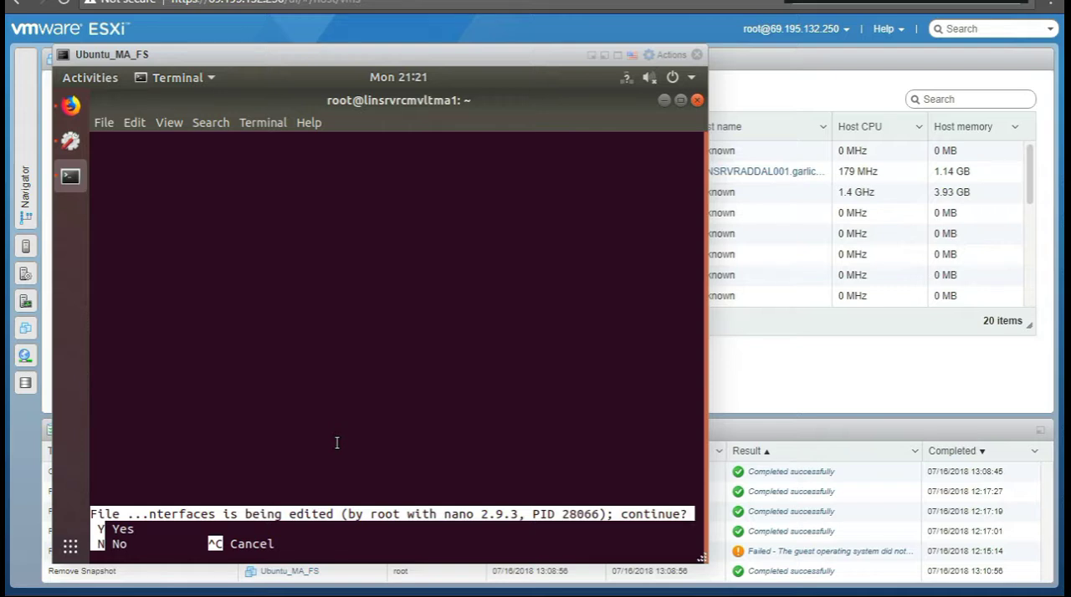
pyautogui.press('y')
pyautogui.press('Down')
pyautogui.press('Down')
pyautogui.press('Down')
pyautogui.press('Down')
pyautogui.press('Down')
pyautogui.press('Down')
pyautogui.press('Right')
pyautogui.press('Right')
pyautogui.press('Right')
pyautogui.press('Right')
pyautogui.press('Right')
pyautogui.press('Right')
pyautogui.press('Right')
pyautogui.press('Right')
pyautogui.press('Right')
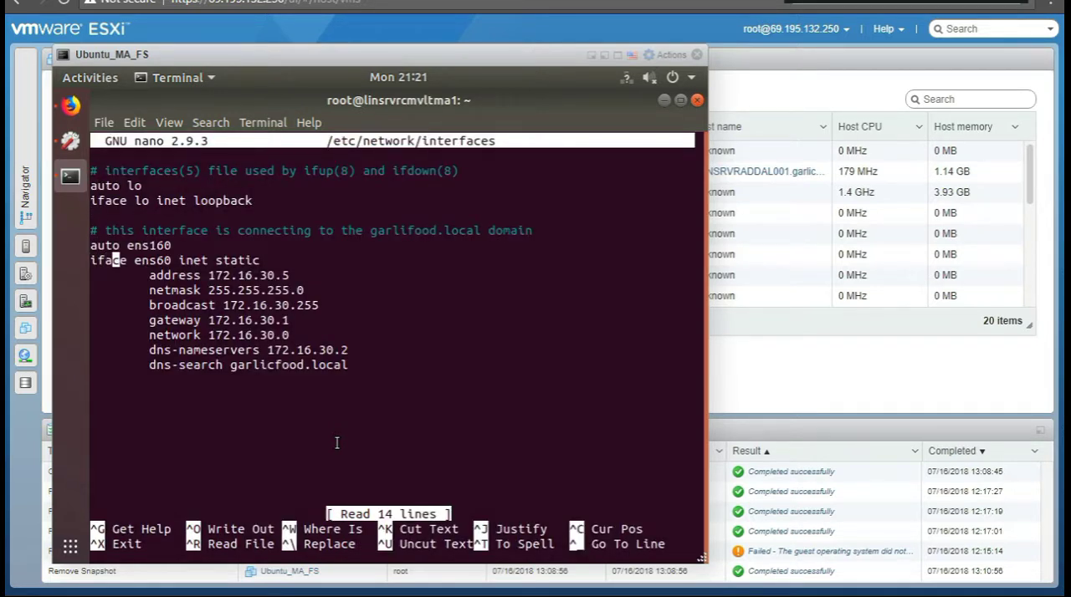
pyautogui.write('1')
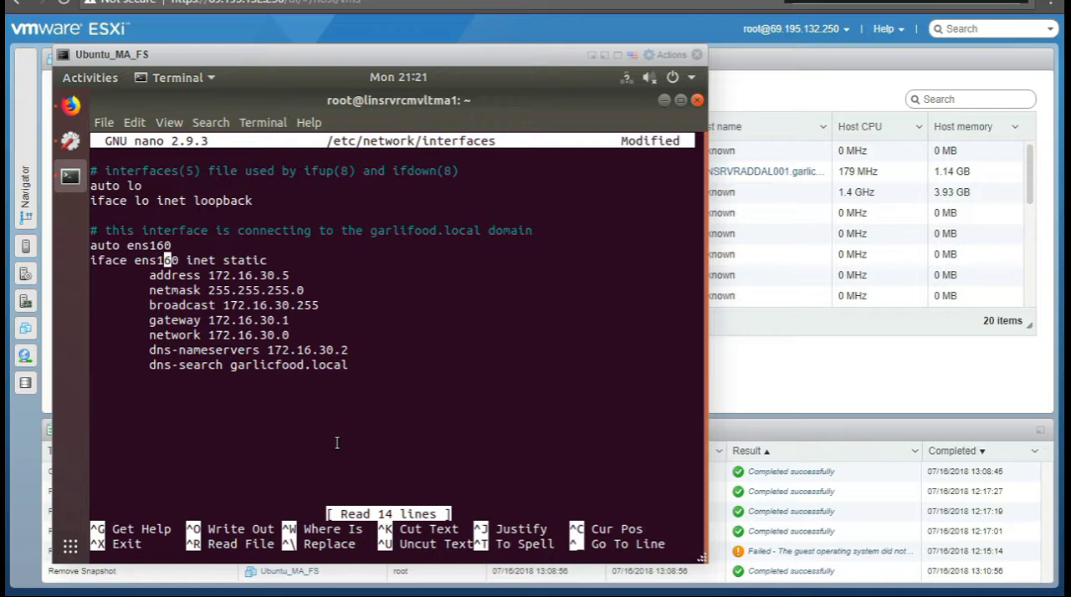
pyautogui.hotkey('ctrl', 'x')
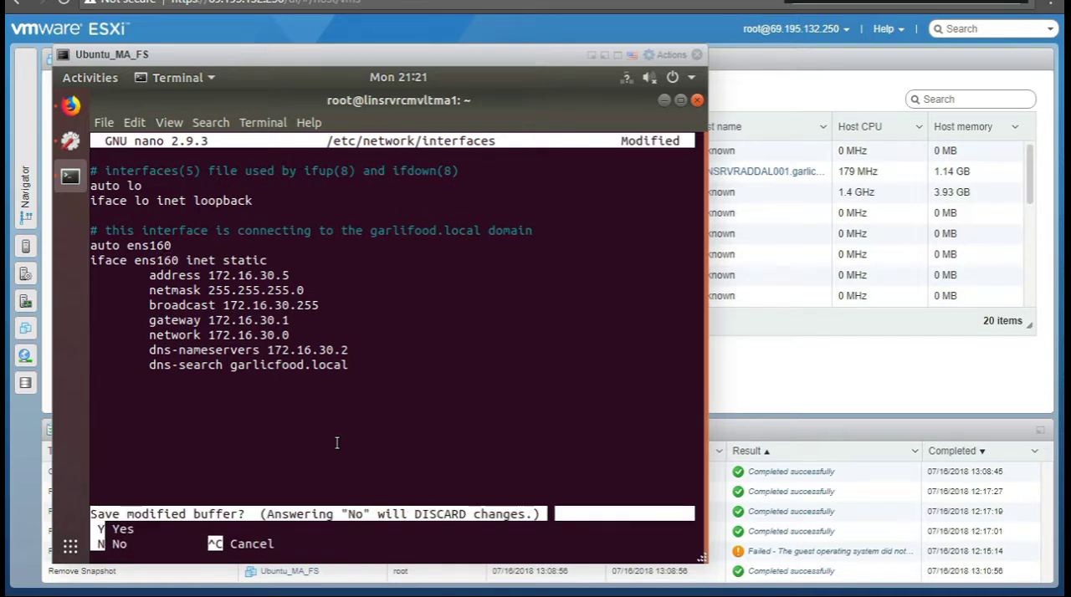
pyautogui.press('y')
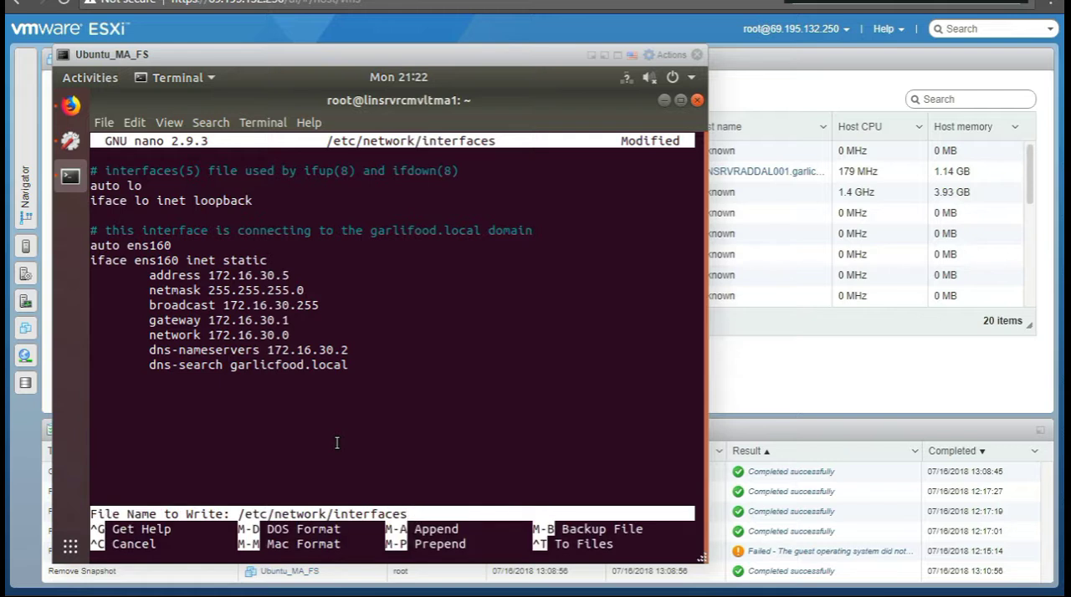
pyautogui.press('Return')
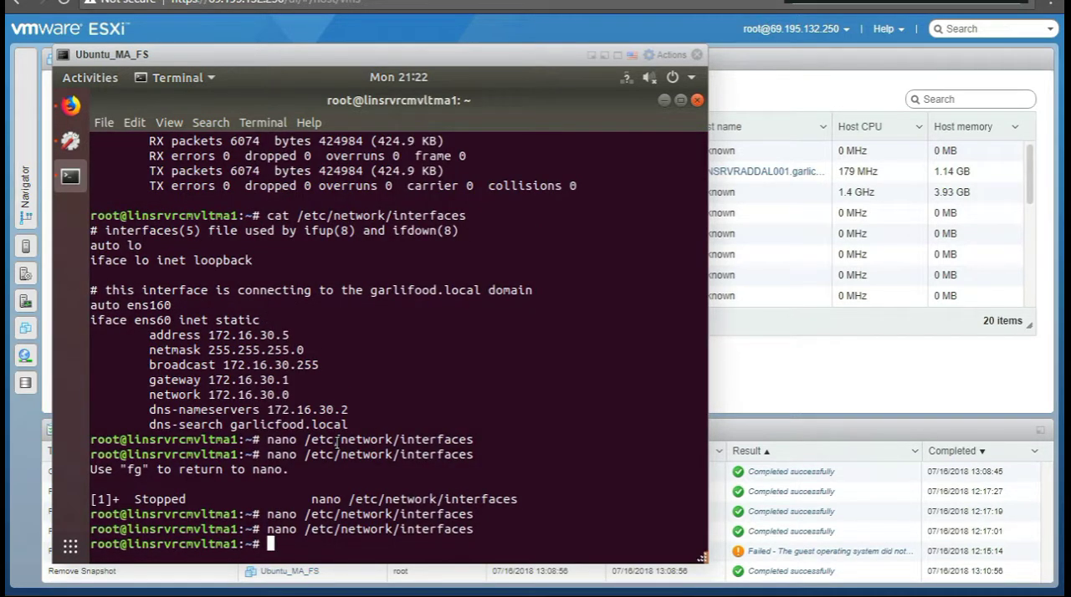
# Step: Print the DNS resolver configuration with cat /etc/resolv.conf
pyautogui.write('cat /etc/resolv.conf')
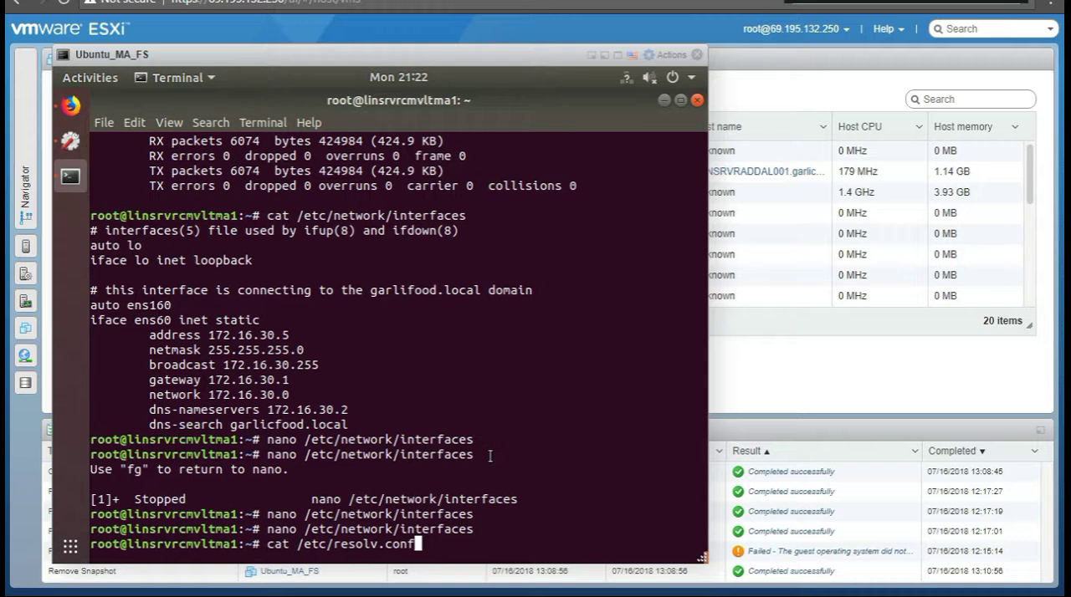
pyautogui.press('Return')
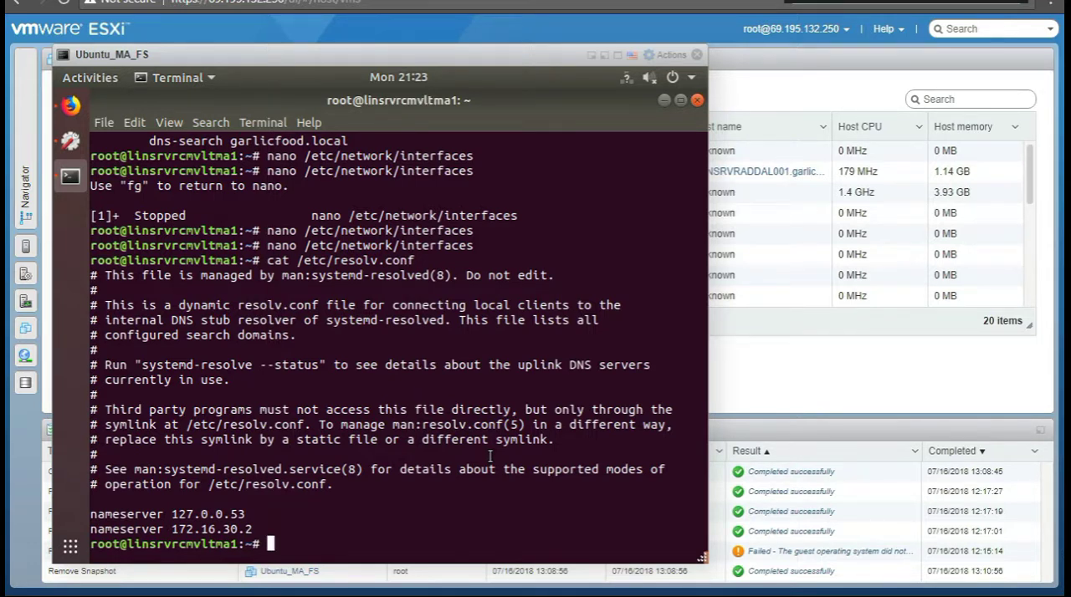
# Step: Open /etc/resolv.conf in nano by replacing cat in the recalled command
pyautogui.press('Up')
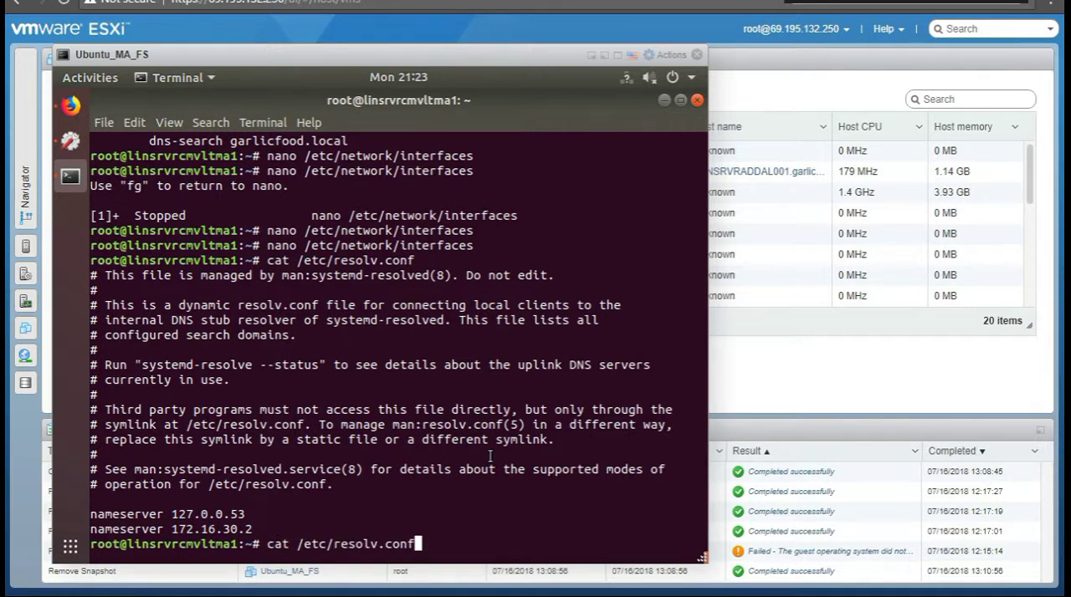
pyautogui.press('Up')
pyautogui.press('Down')
pyautogui.press('Up')
pyautogui.press('Down')
pyautogui.press('Left')
pyautogui.press('Left')
pyautogui.press('Left')
pyautogui.press('Left')
pyautogui.press('Left')
pyautogui.press('Left')
pyautogui.press('Left')
pyautogui.press('Left')
pyautogui.press('Left')
pyautogui.press('Left')
pyautogui.press('Left')
pyautogui.press('Left')
pyautogui.press('Left')
pyautogui.press('Left')
pyautogui.press('Left')
pyautogui.press('Left')
pyautogui.press('BackSpace')
pyautogui.press('BackSpace')
pyautogui.press('BackSpace')
pyautogui.press('BackSpace')
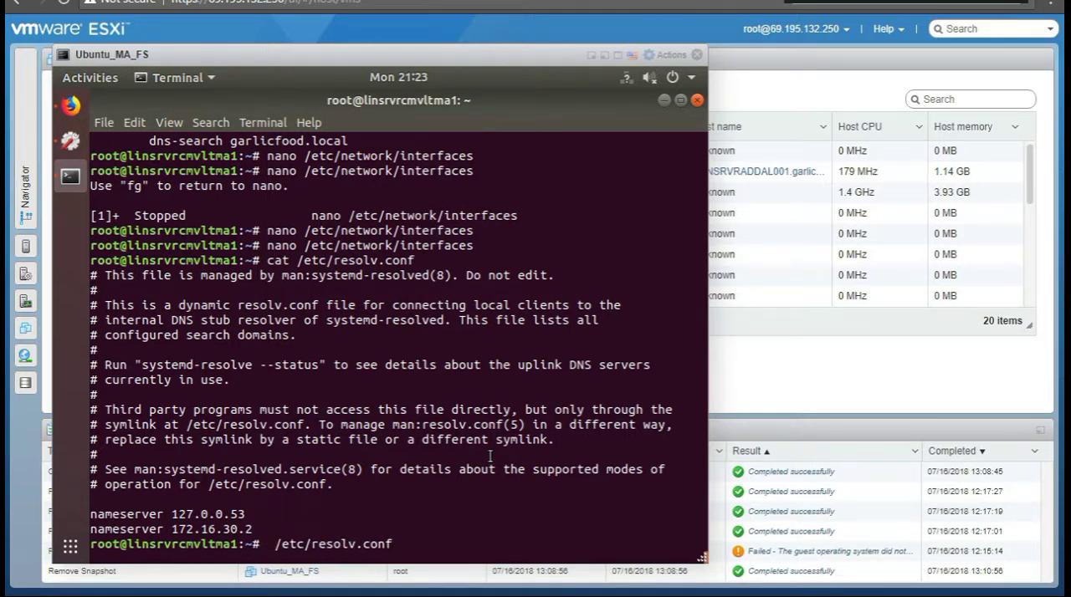
pyautogui.write('nano')
pyautogui.press('Return')
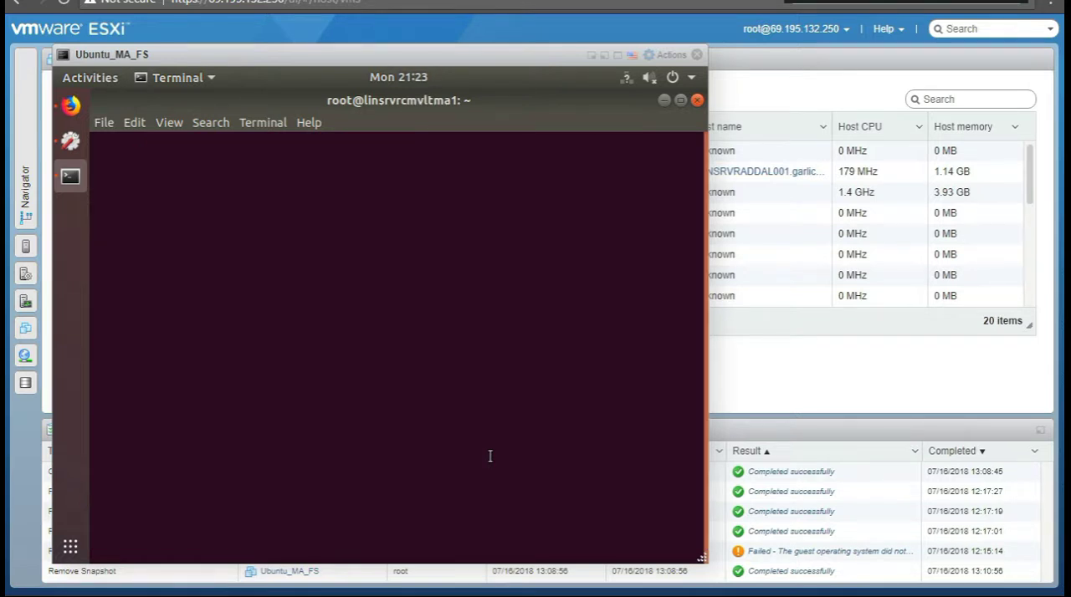
# Step: Add the line nameserver 8.8.8.8 below the existing nameserver entries in /etc/resolv.conf
pyautogui.press('Down')
pyautogui.press('Down')
pyautogui.press('Down')
pyautogui.press('Down')
pyautogui.press('Down')
pyautogui.press('Down')
pyautogui.press('Down')
pyautogui.press('Down')
pyautogui.press('Down')
pyautogui.press('Down')
pyautogui.press('Down')
pyautogui.press('Down')
pyautogui.press('Down')
pyautogui.press('Down')
pyautogui.press('Down')
pyautogui.press('Down')
pyautogui.press('Down')
pyautogui.press('Down')
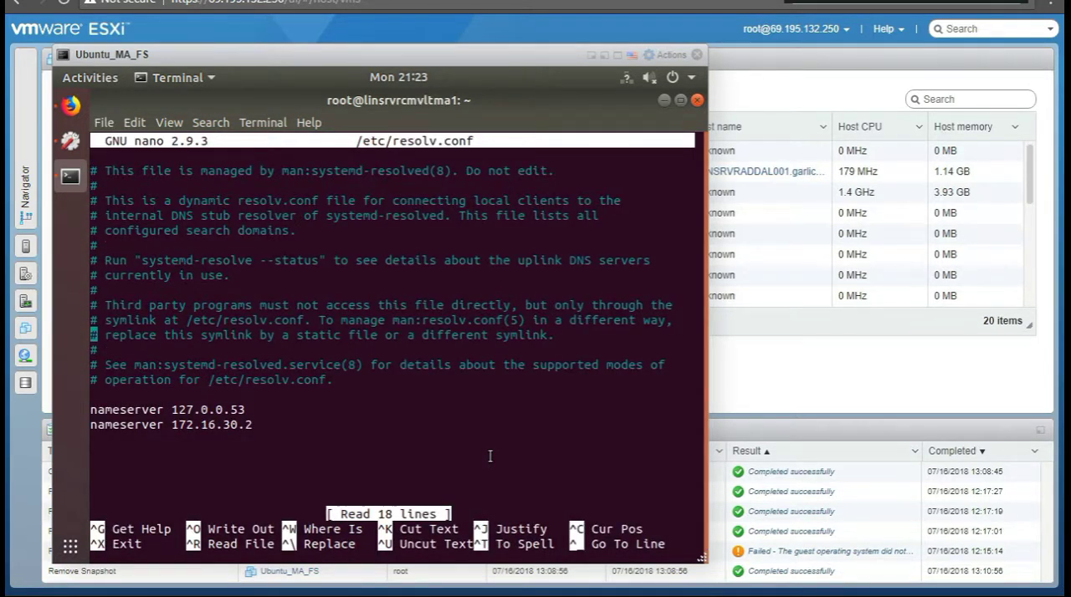
pyautogui.write('name')
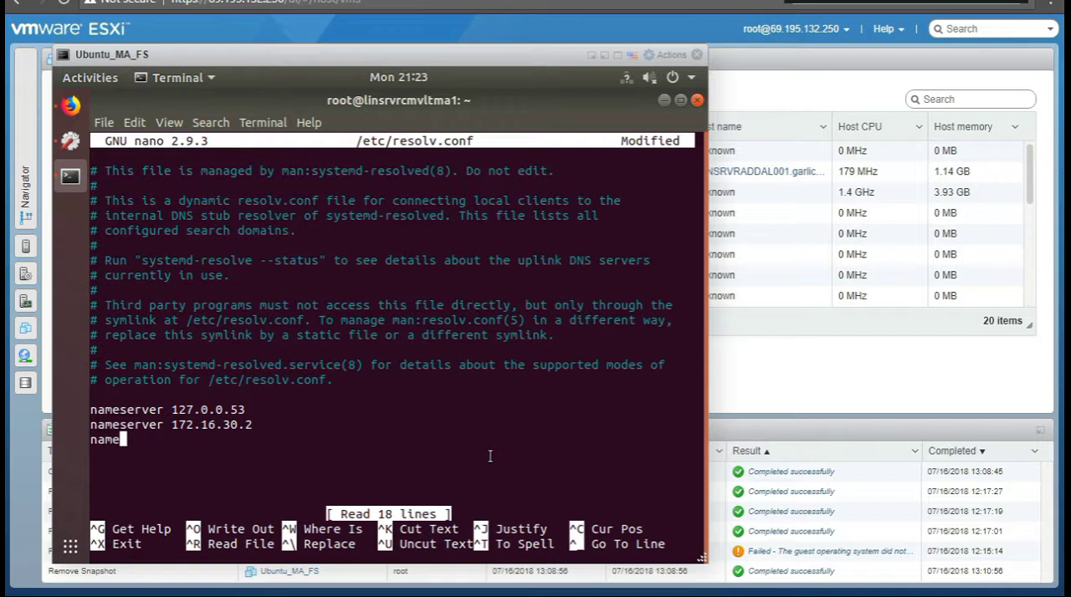
pyautogui.write('server')
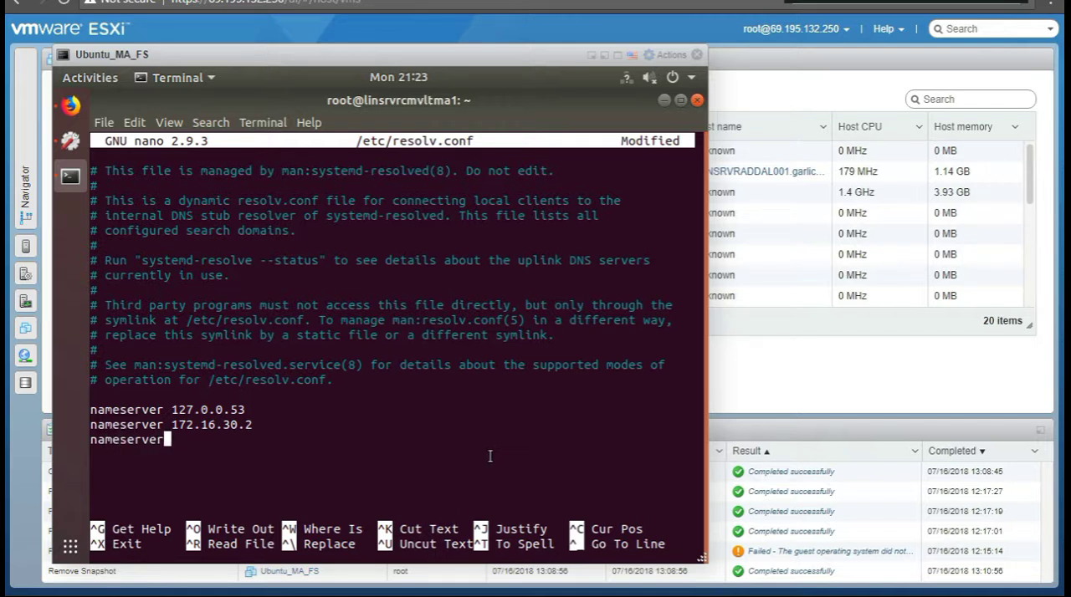
pyautogui.write(' 8.8.8.')
pyautogui.press('BackSpace')
pyautogui.write('.9')
pyautogui.press('BackSpace')
pyautogui.write('8')
# Step: Comment out the nameserver 8.8.8.8 line with # and save /etc/resolv.conf under the same name, exiting nano
pyautogui.press('Left')
pyautogui.press('Left')
pyautogui.press('Left')
pyautogui.press('Left')
pyautogui.press('Left')
pyautogui.press('Left')
pyautogui.press('Left')
pyautogui.press('Left')
pyautogui.press('Left')
pyautogui.press('Left')
pyautogui.press('Left')
pyautogui.press('Left')
pyautogui.press('Left')
pyautogui.press('Left')
pyautogui.press('Left')
pyautogui.press('Left')
pyautogui.press('Left')
pyautogui.press('Left')
pyautogui.write('#')
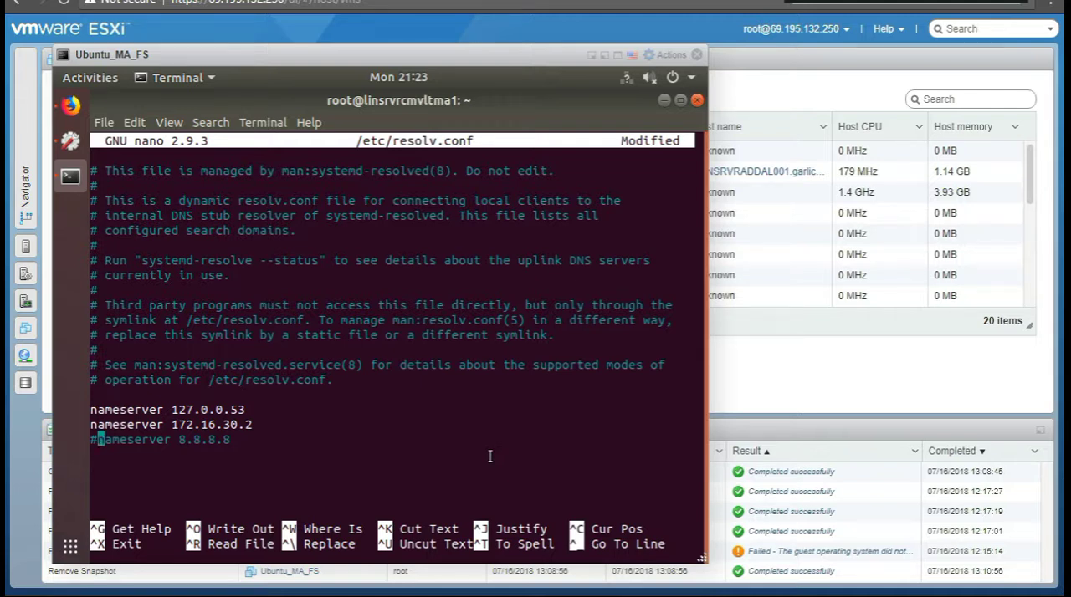
pyautogui.hotkey('ctrl', 'x')
pyautogui.press('y')
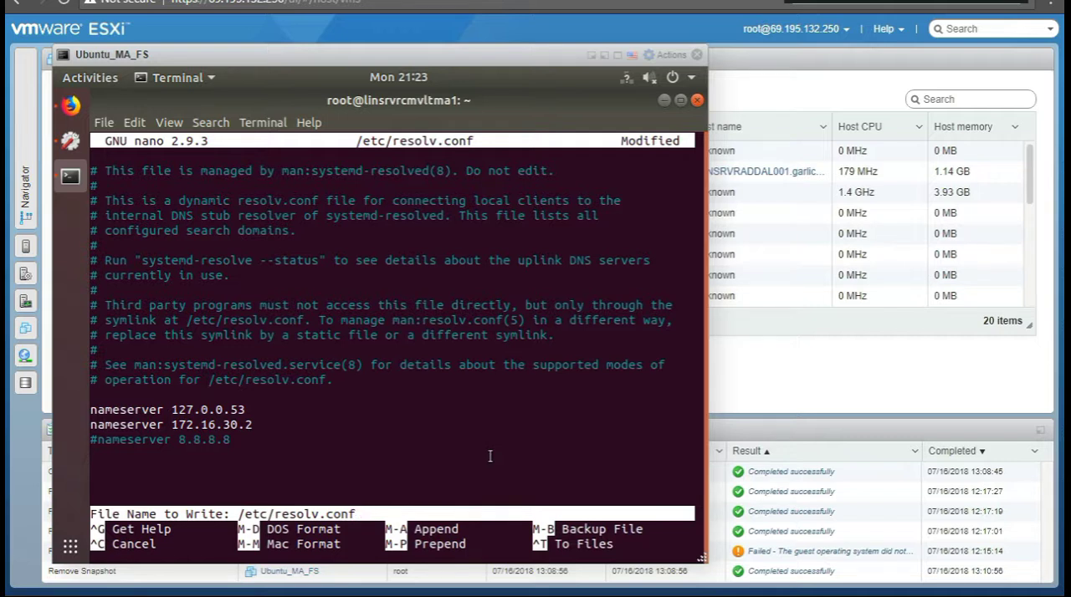
pyautogui.press('Return')
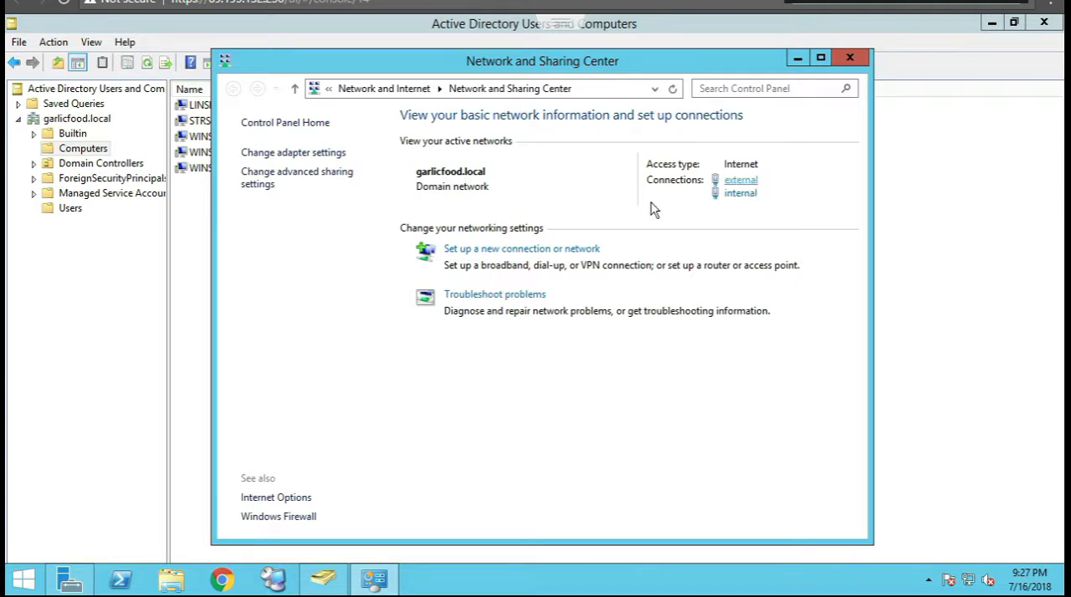
# Step: Check the external connection's status and the internal connection's network details on the Windows server, closing each dialog
pyautogui.click(718, 180)
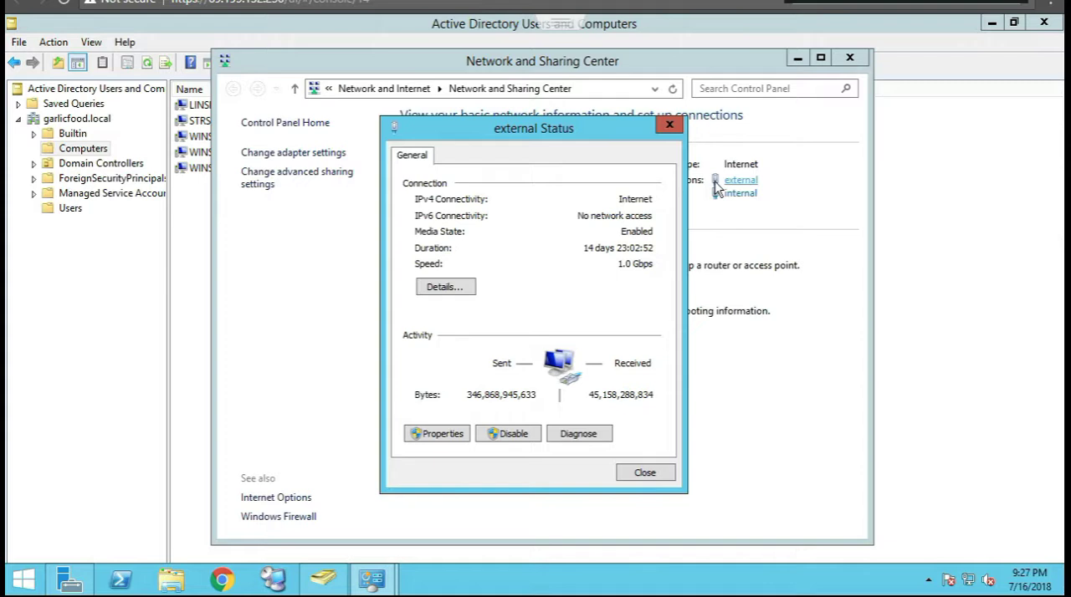
pyautogui.click(646, 473)
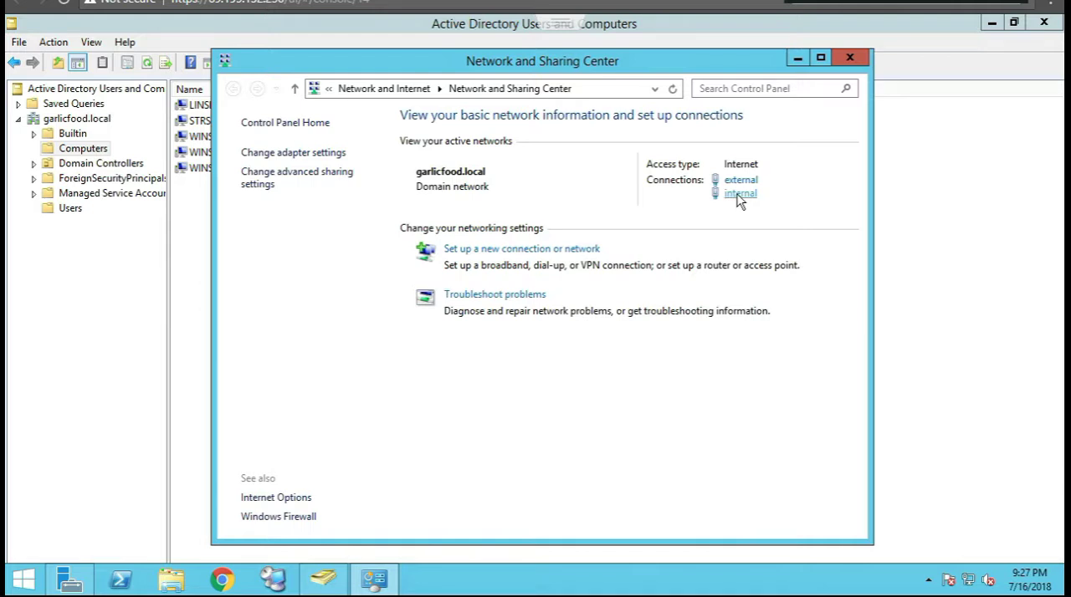
pyautogui.click(740, 194)
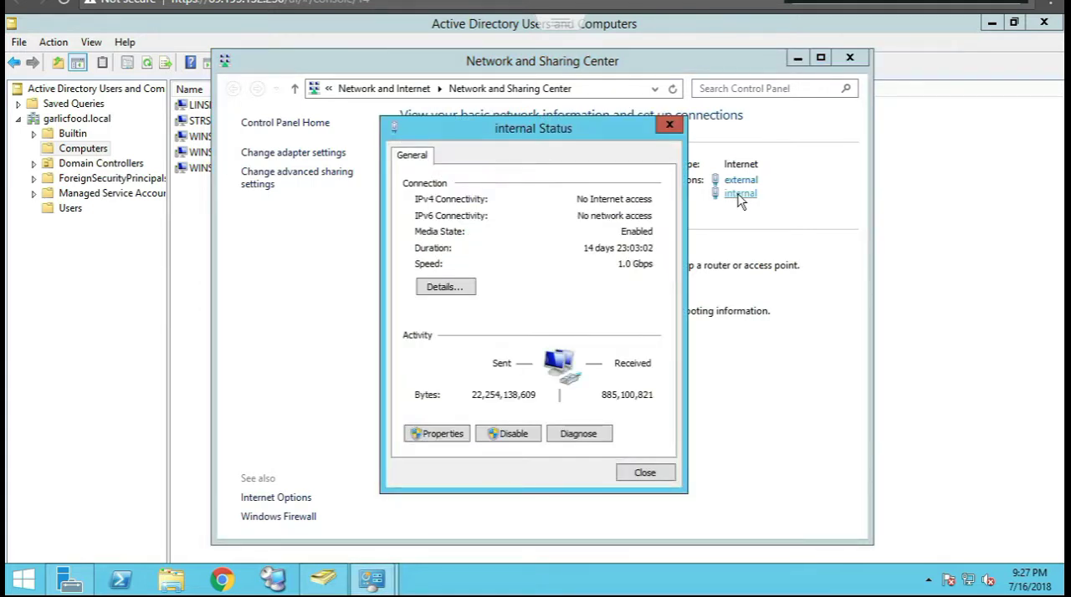
pyautogui.click(445, 289)
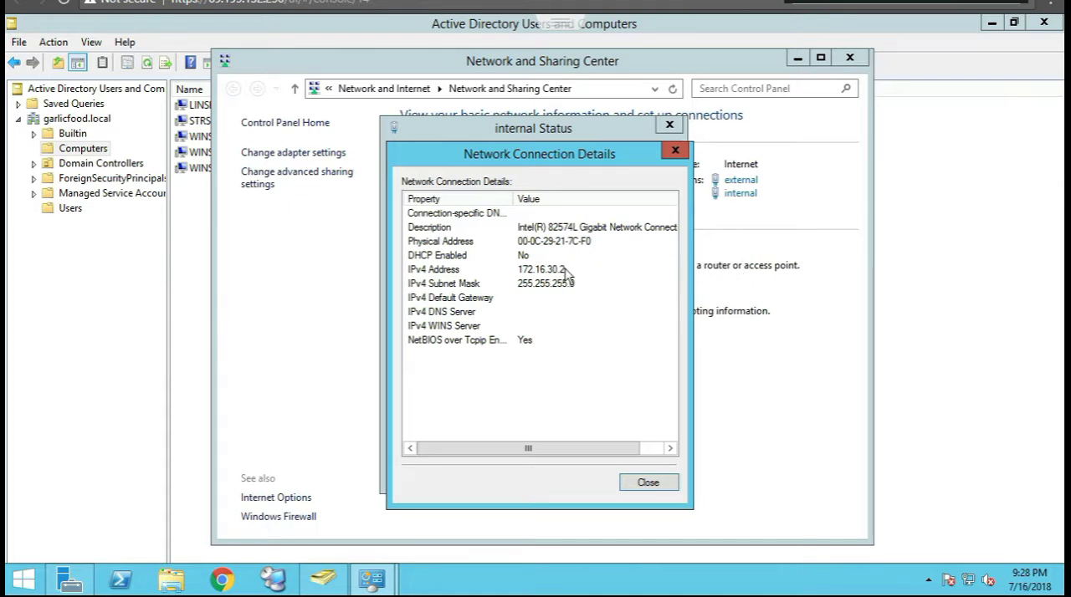
pyautogui.click(644, 486)
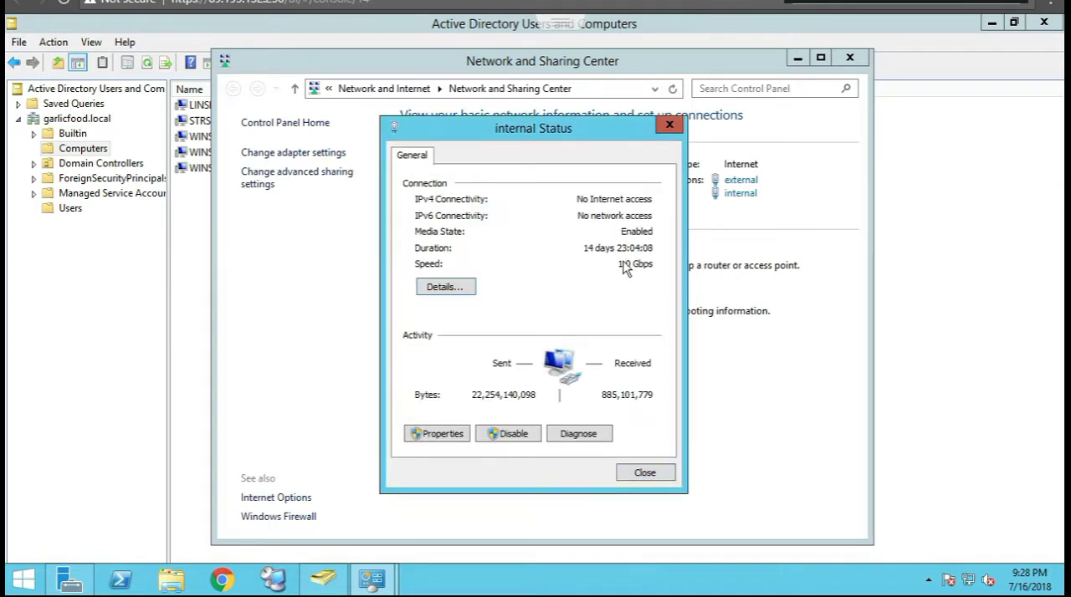
pyautogui.click(645, 482)
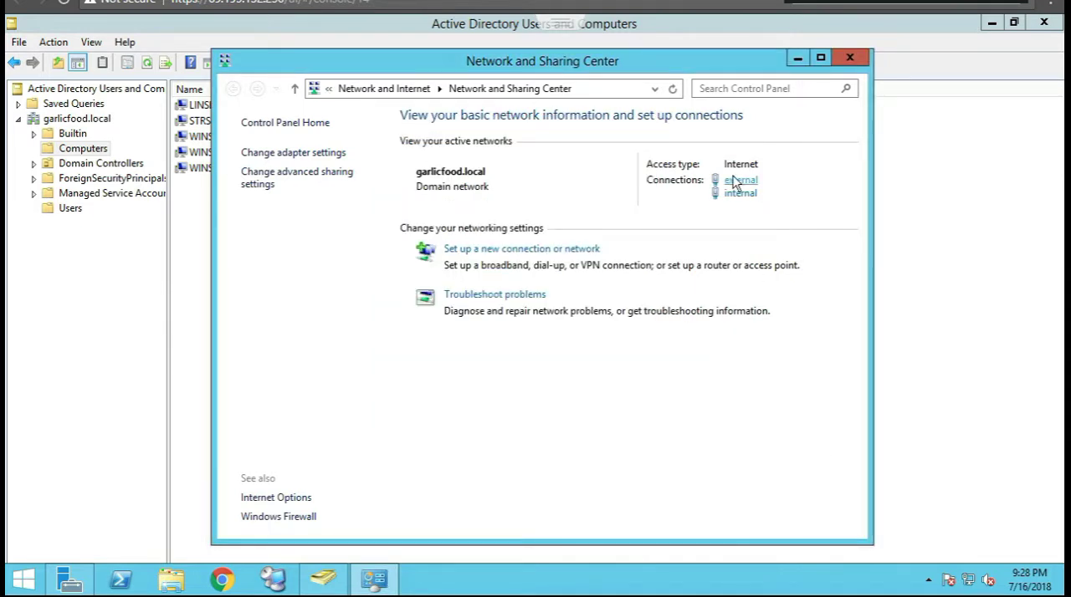